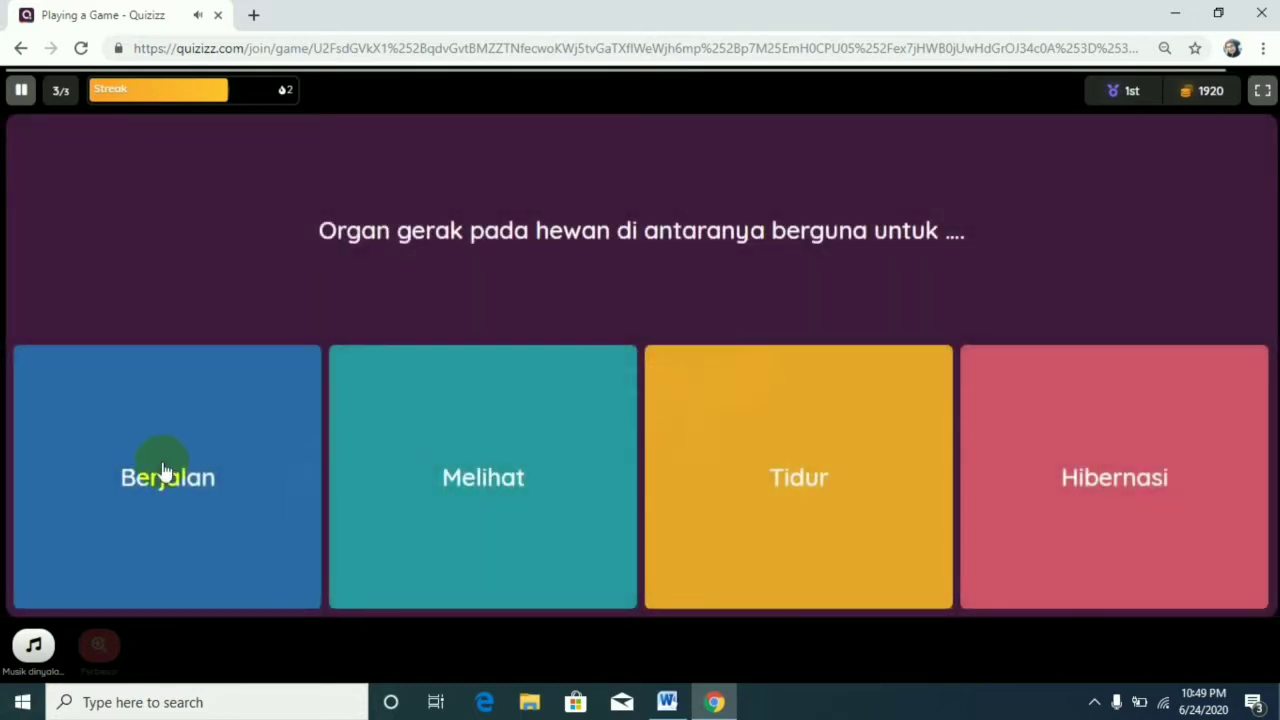
Answer the quiz question about the use of animal movement organs with Berjalan.
click(163, 474)
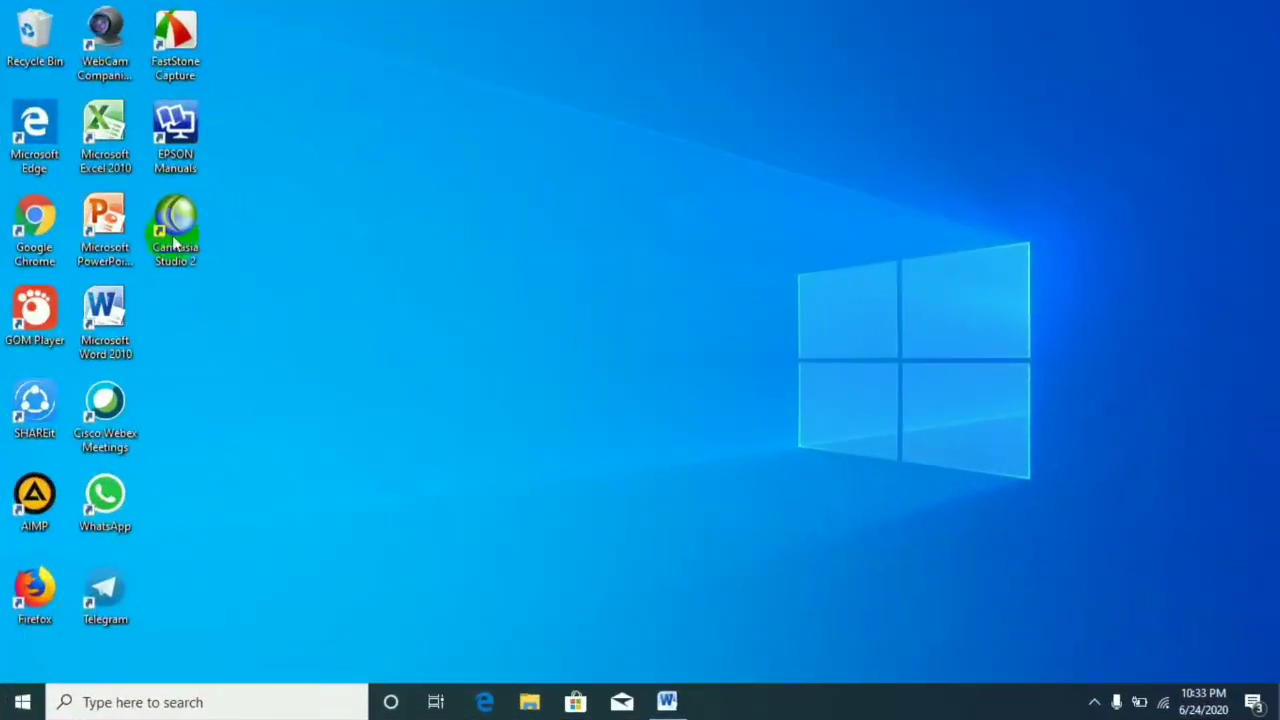
Switch to Google Chrome and search the web for quizizz.
double_click(28, 234)
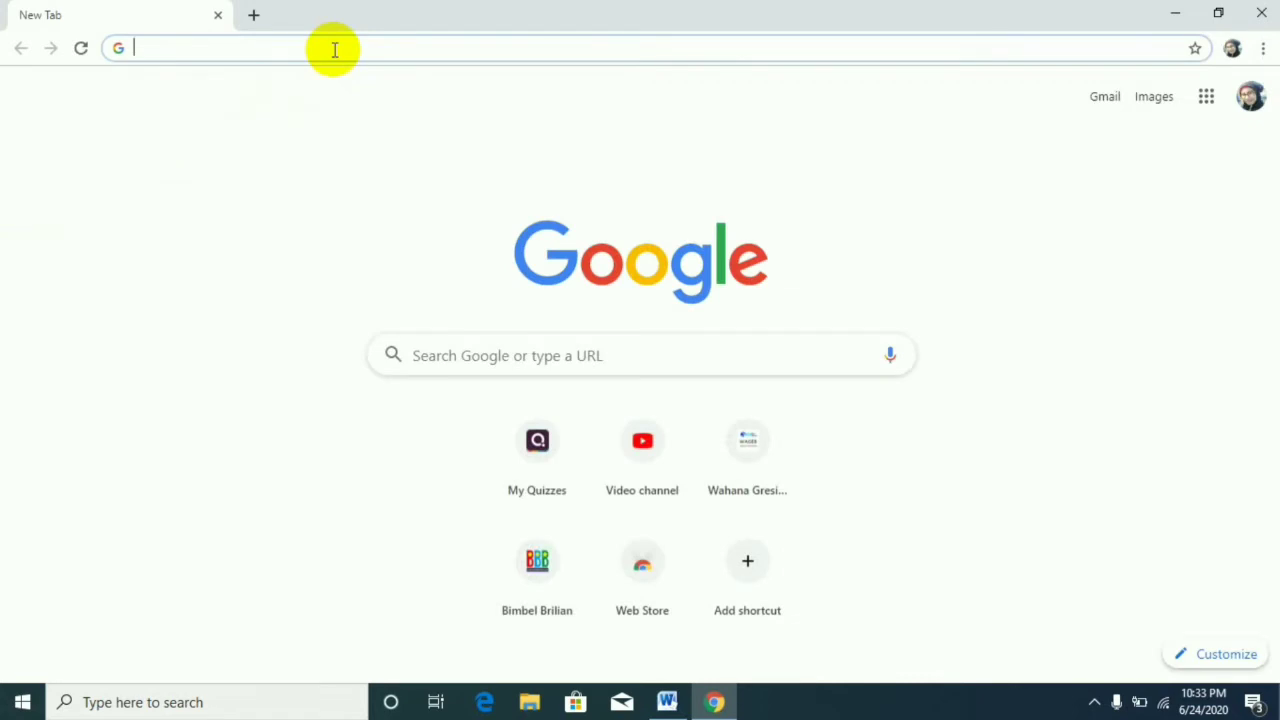
text(qui)
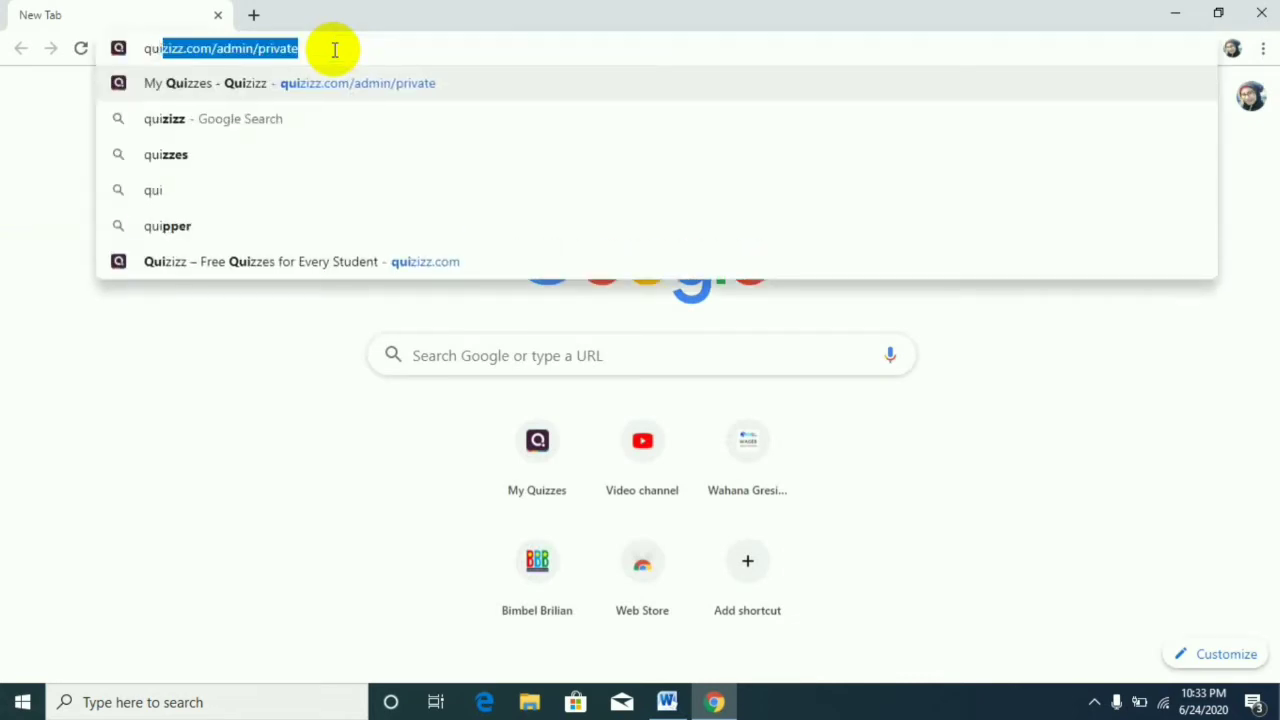
click(346, 119)
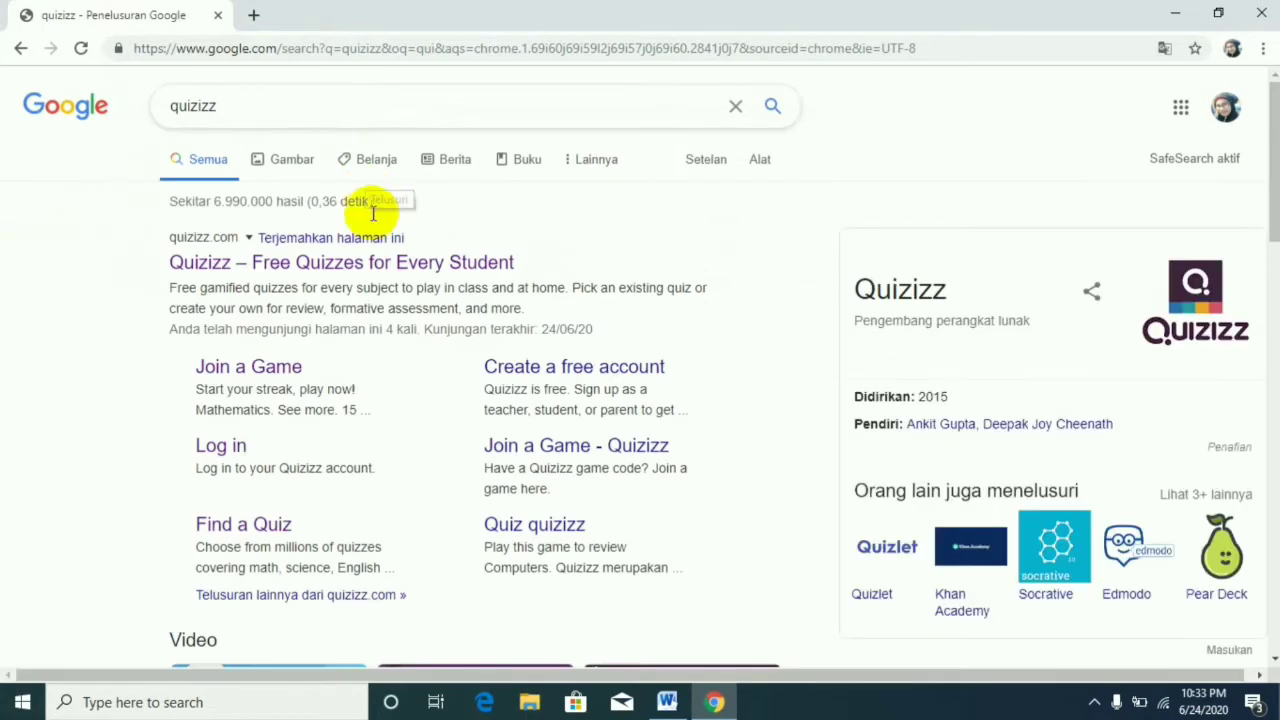
Open the "Quizizz – Free Quizzes for Every Student" site from the search results.
click(378, 271)
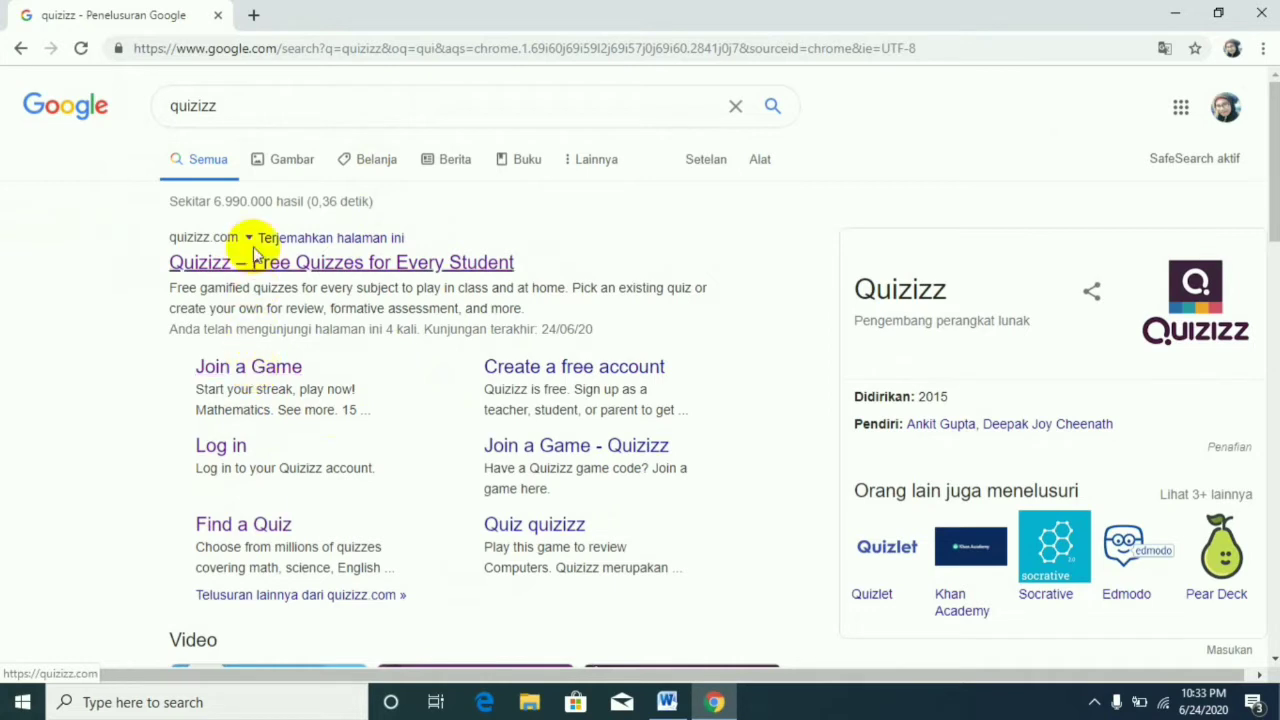
click(252, 113)
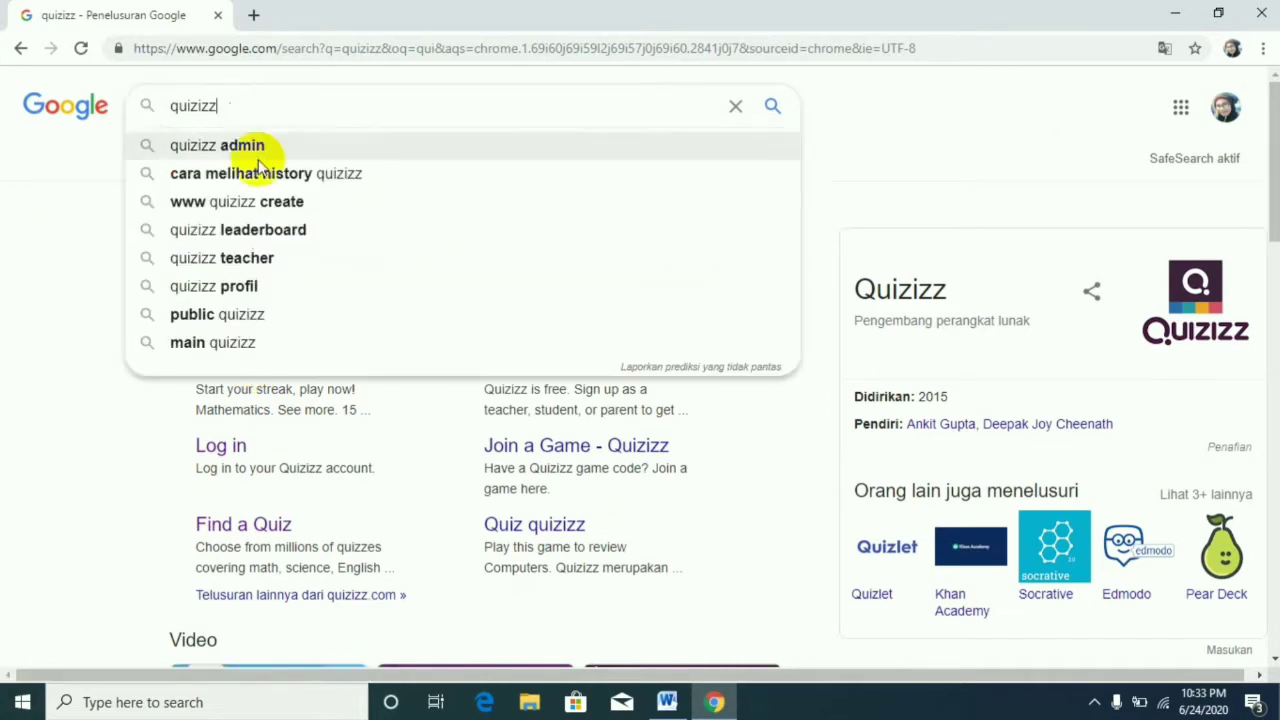
click(866, 131)
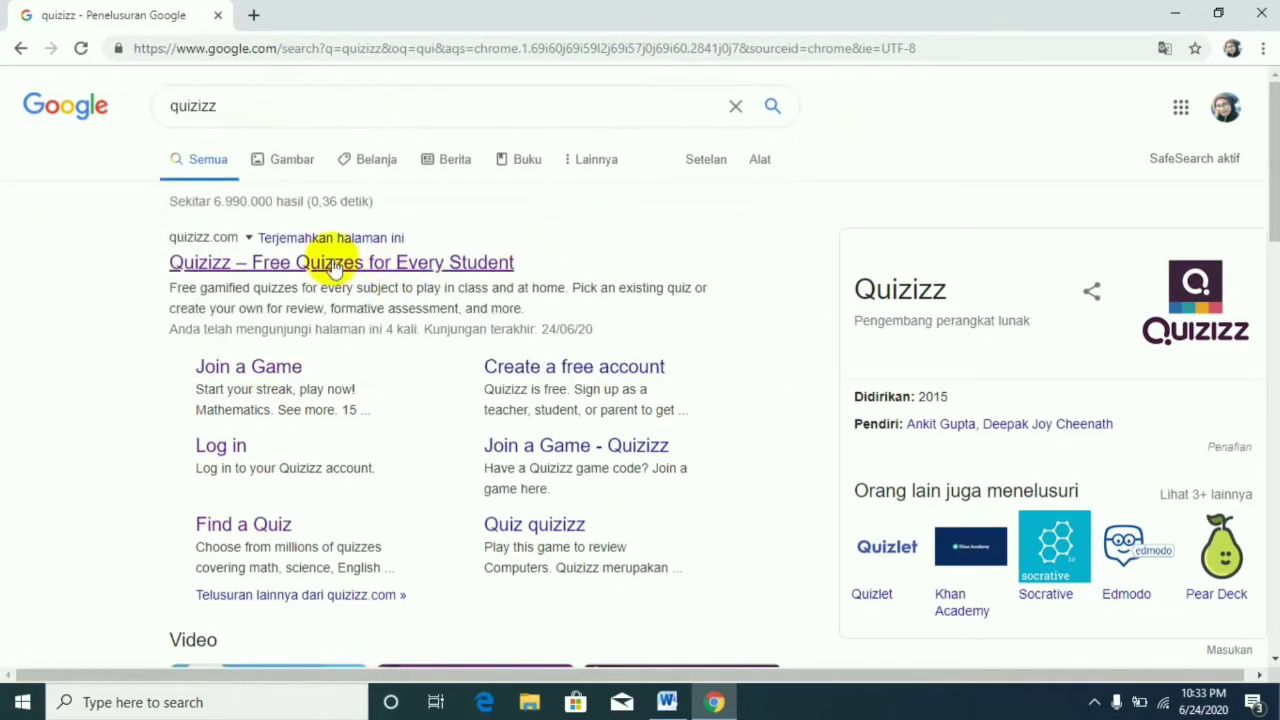
click(470, 262)
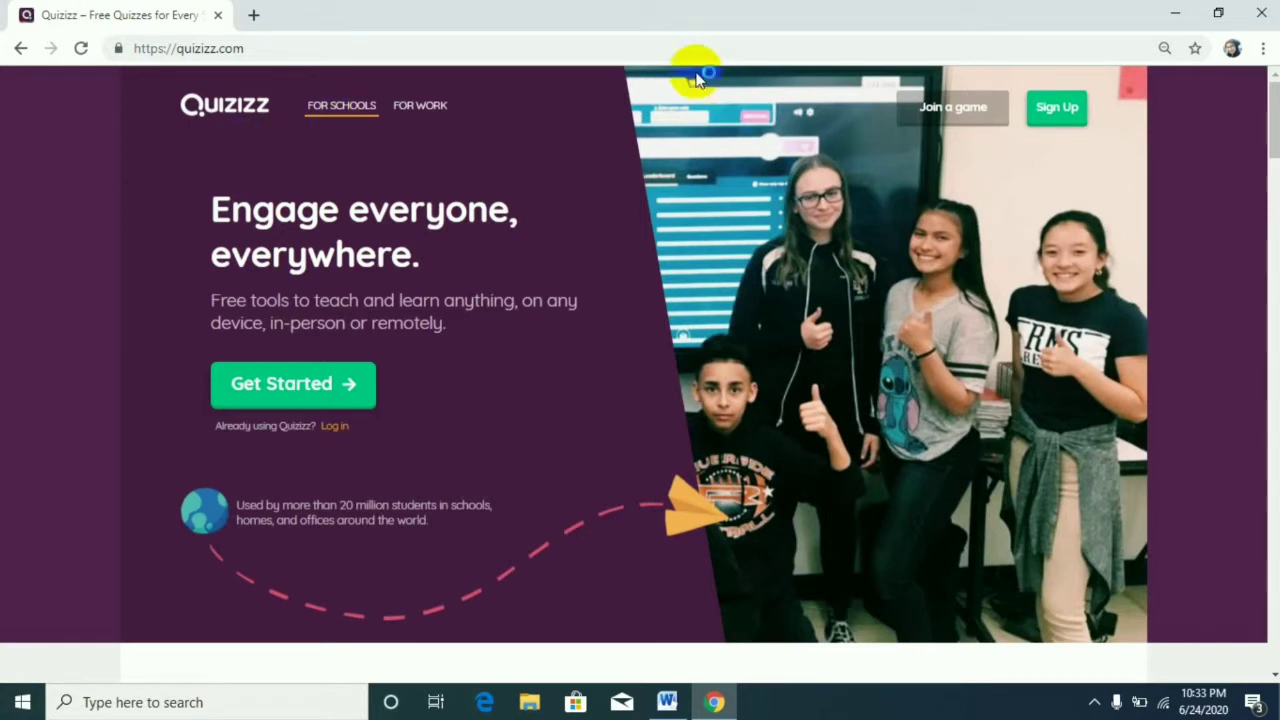
Open the account sign-up page and examine the Google and email sign-up options.
click(1078, 120)
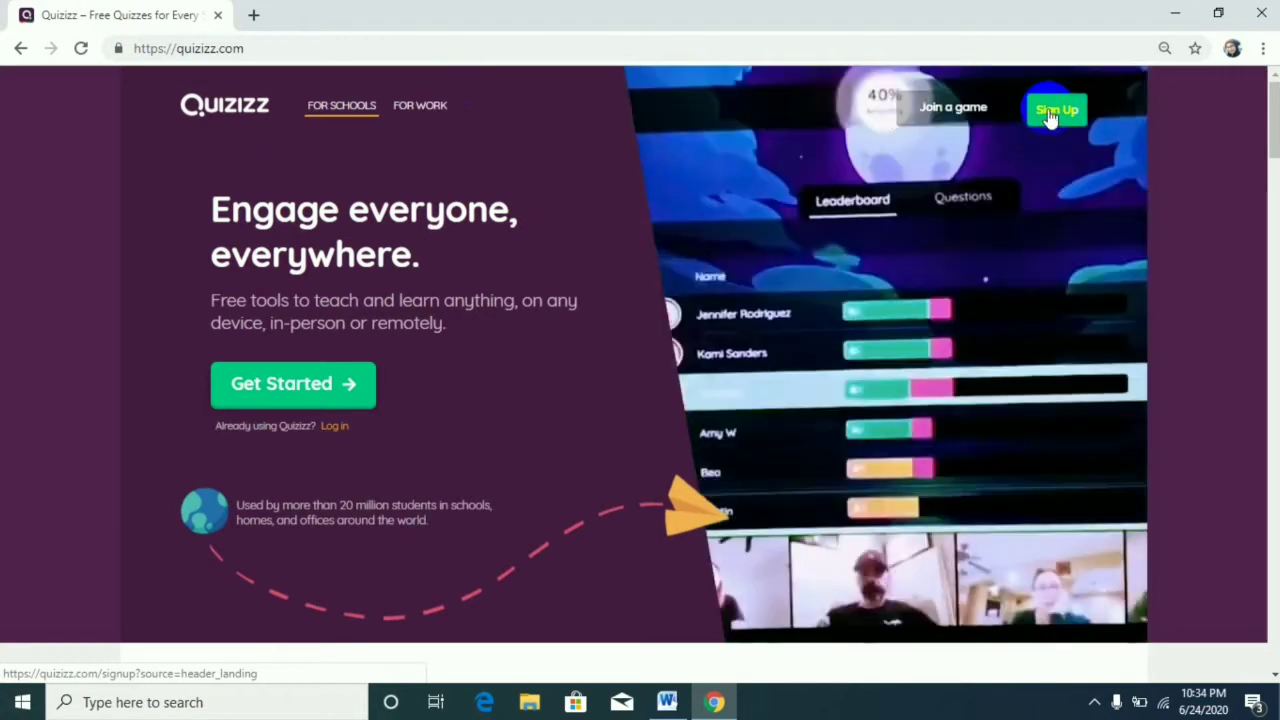
click(340, 390)
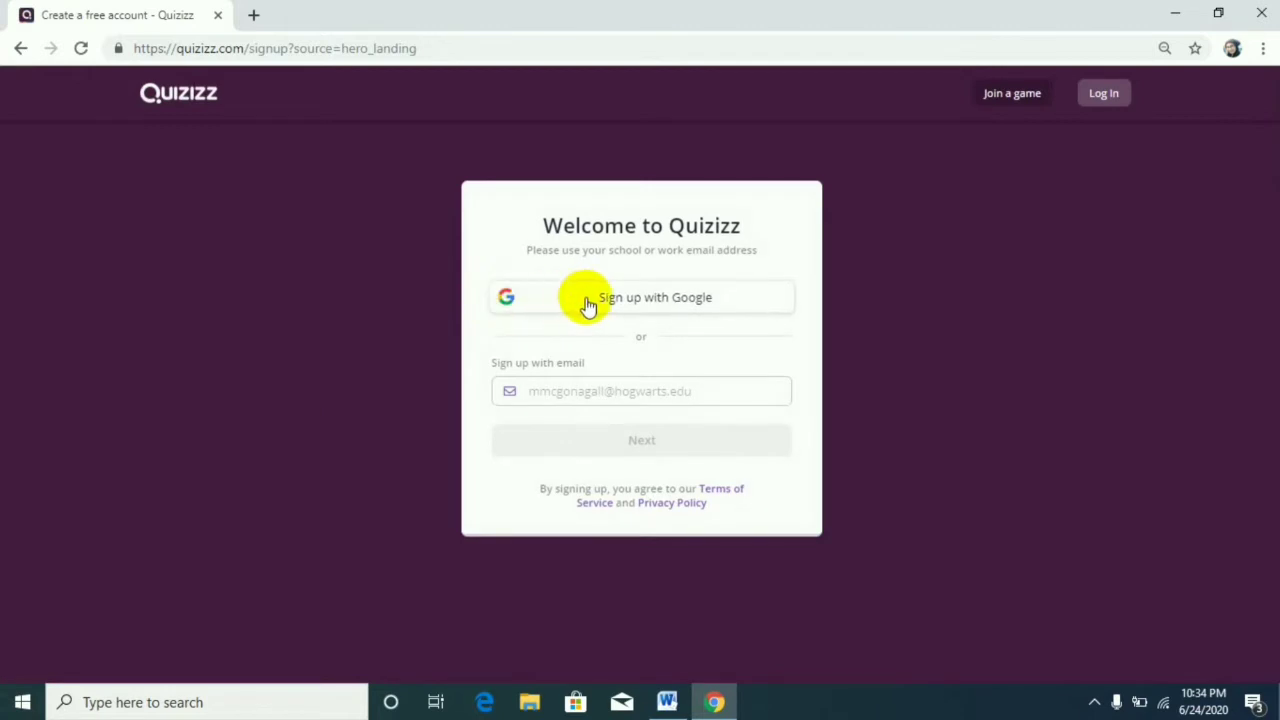
click(563, 397)
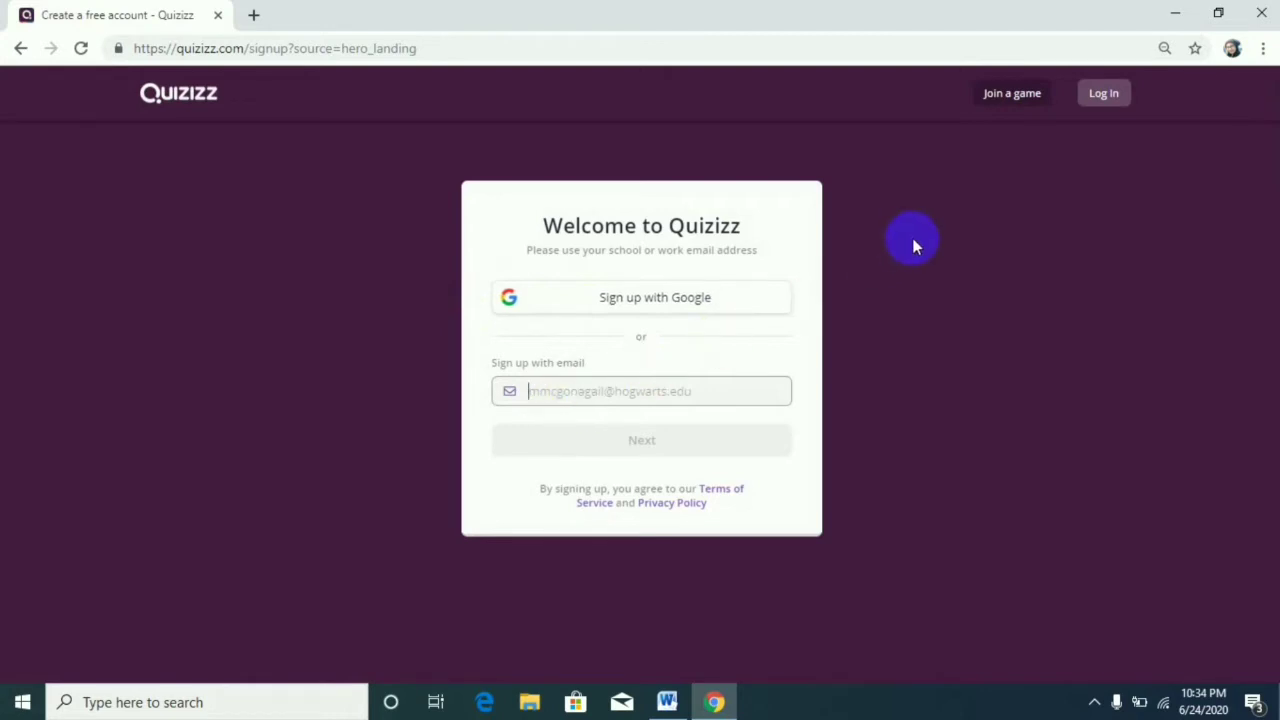
Log in to Quizizz with the existing Google account.
click(1101, 98)
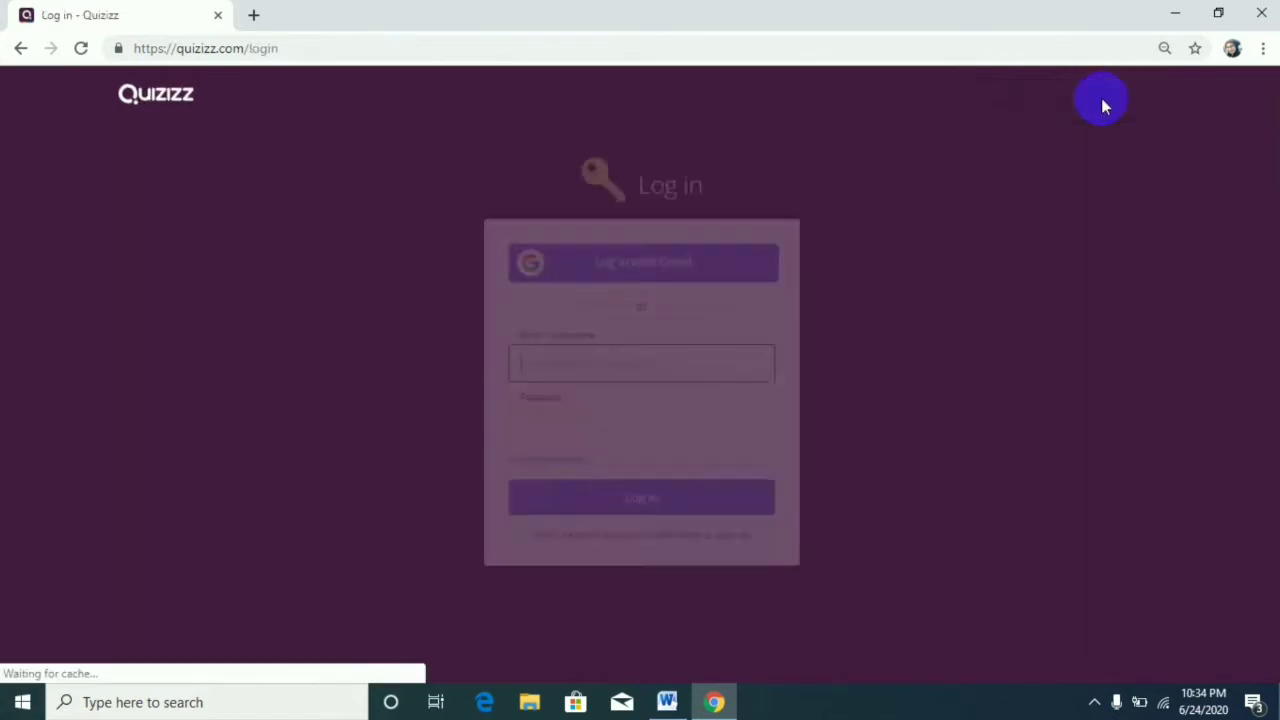
click(645, 250)
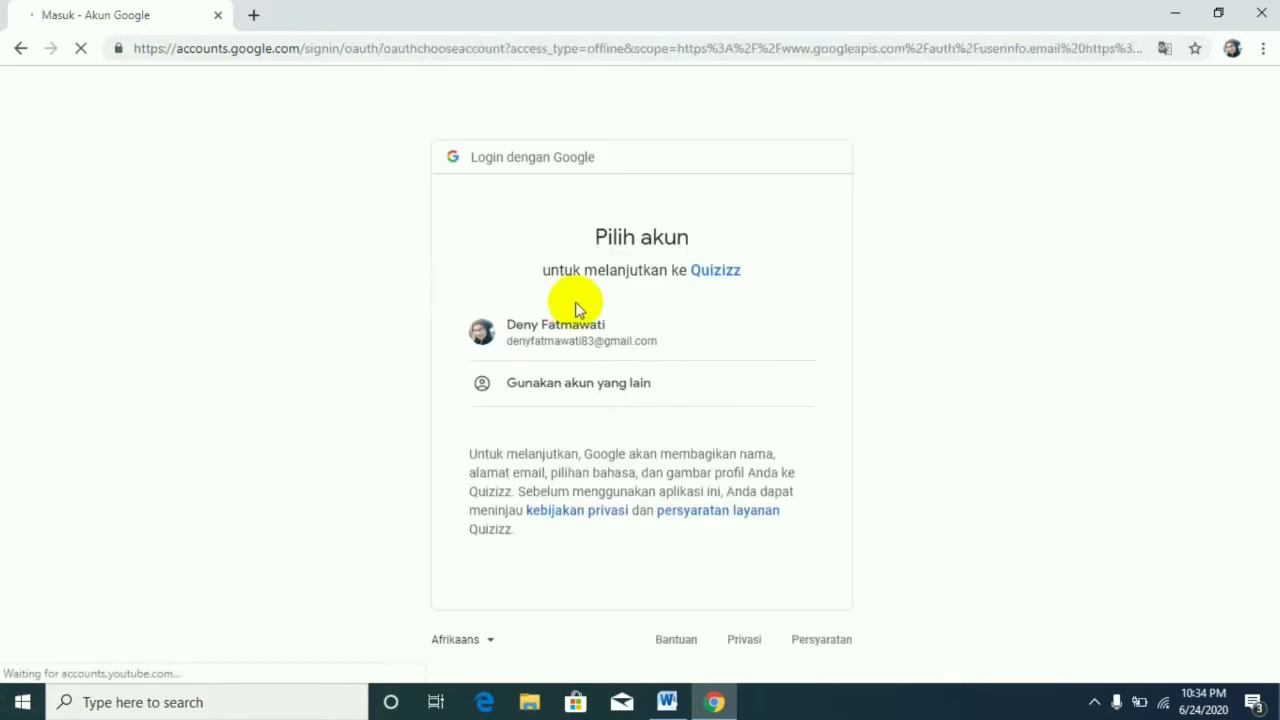
click(640, 343)
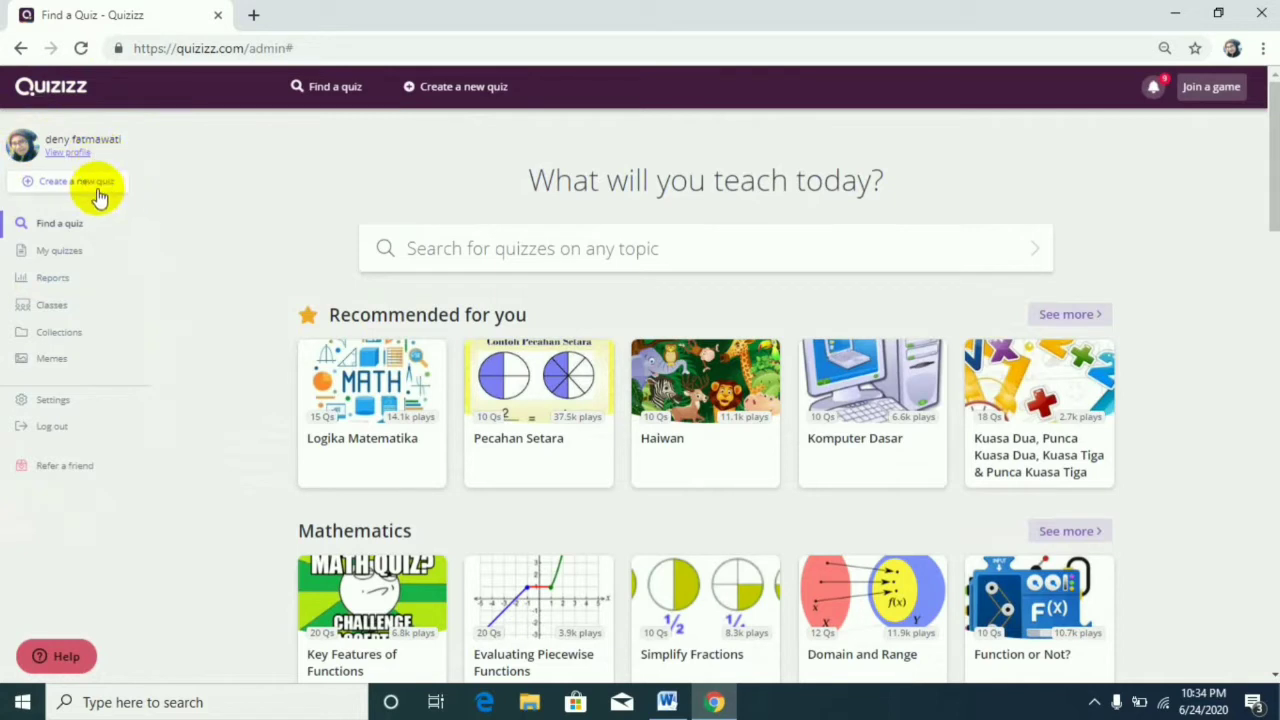
Open the collection of own quizzes and look through the existing class 5 quizzes.
click(82, 263)
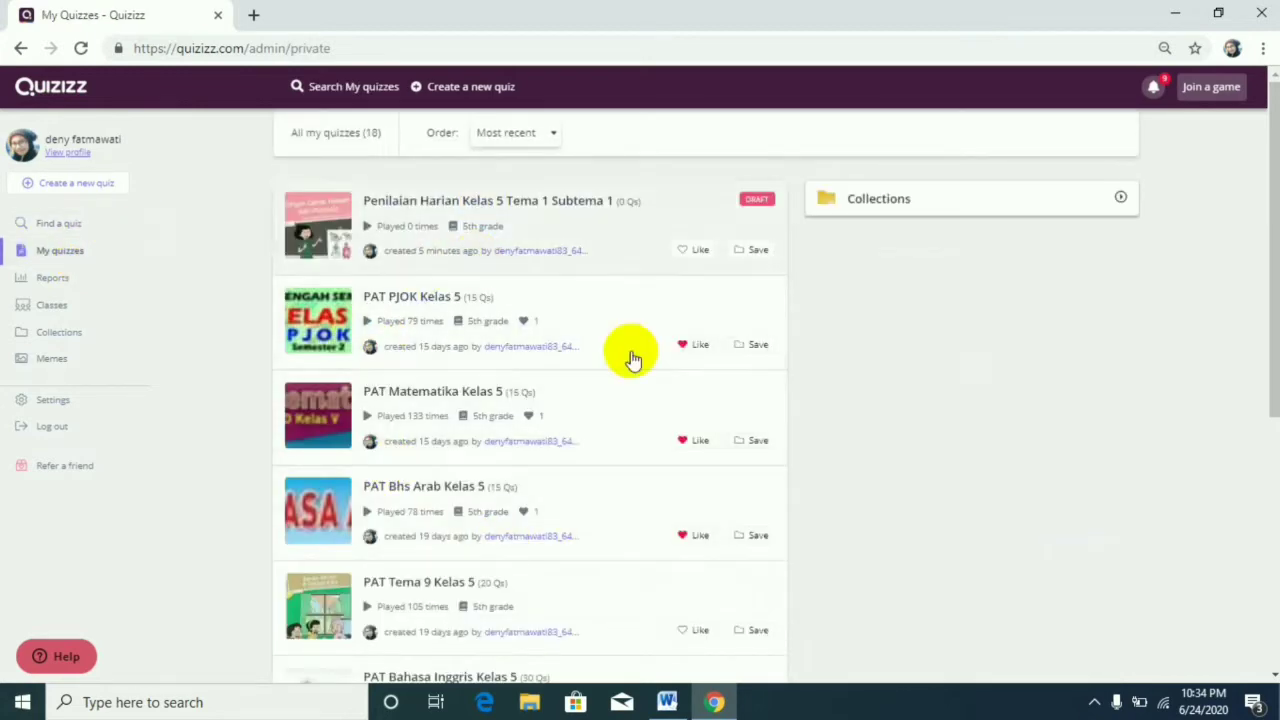
scroll(485, 448, down, 1)
scroll(485, 448, down, 4)
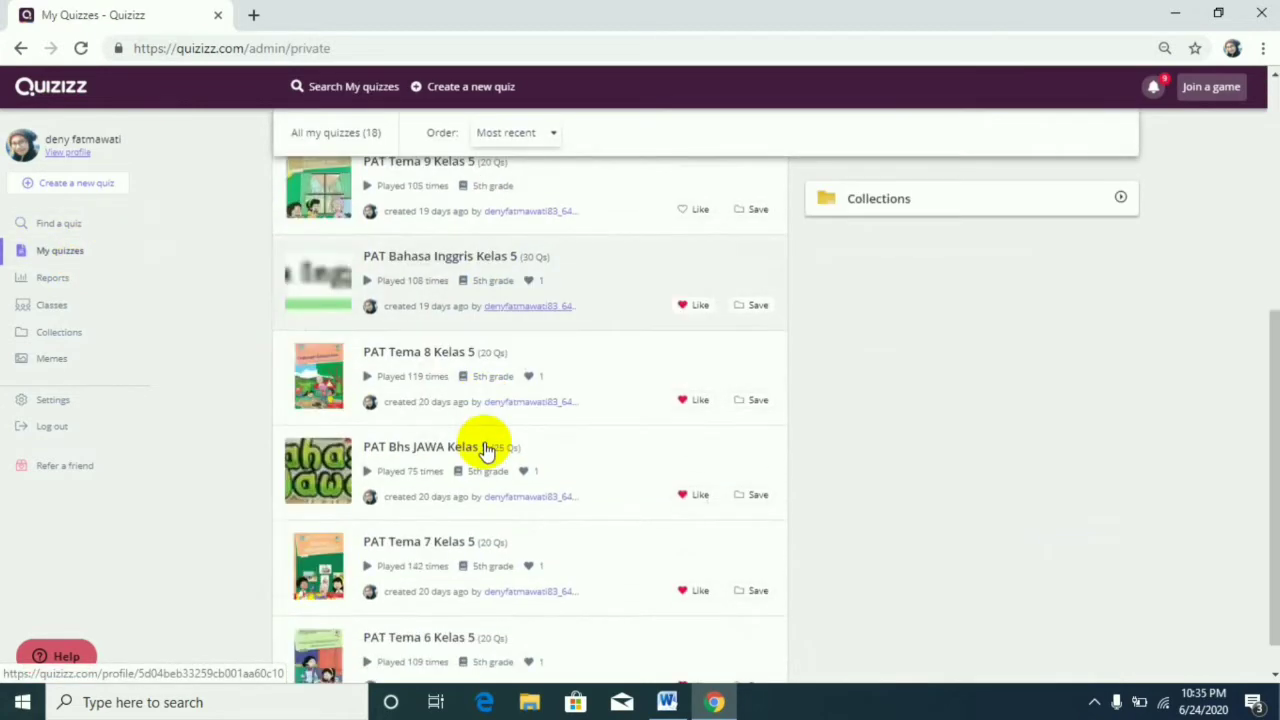
scroll(485, 448, up, 5)
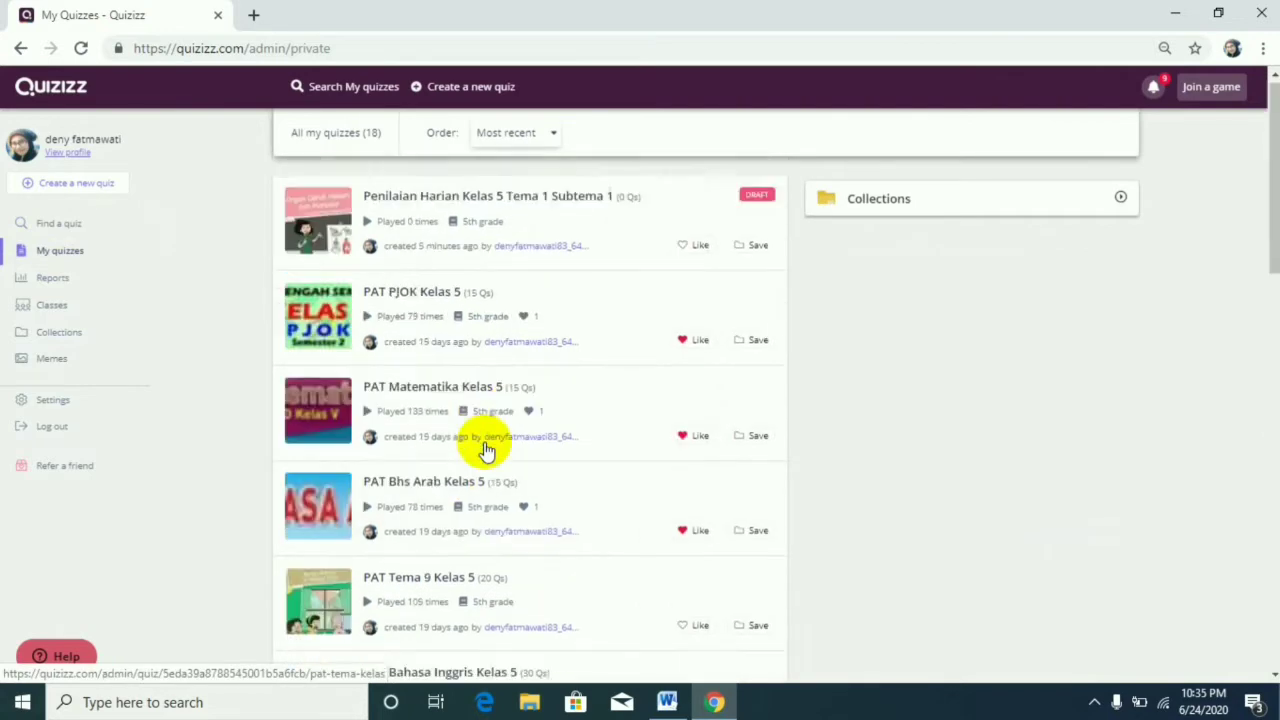
scroll(485, 448, down, 7)
scroll(485, 448, down, 5)
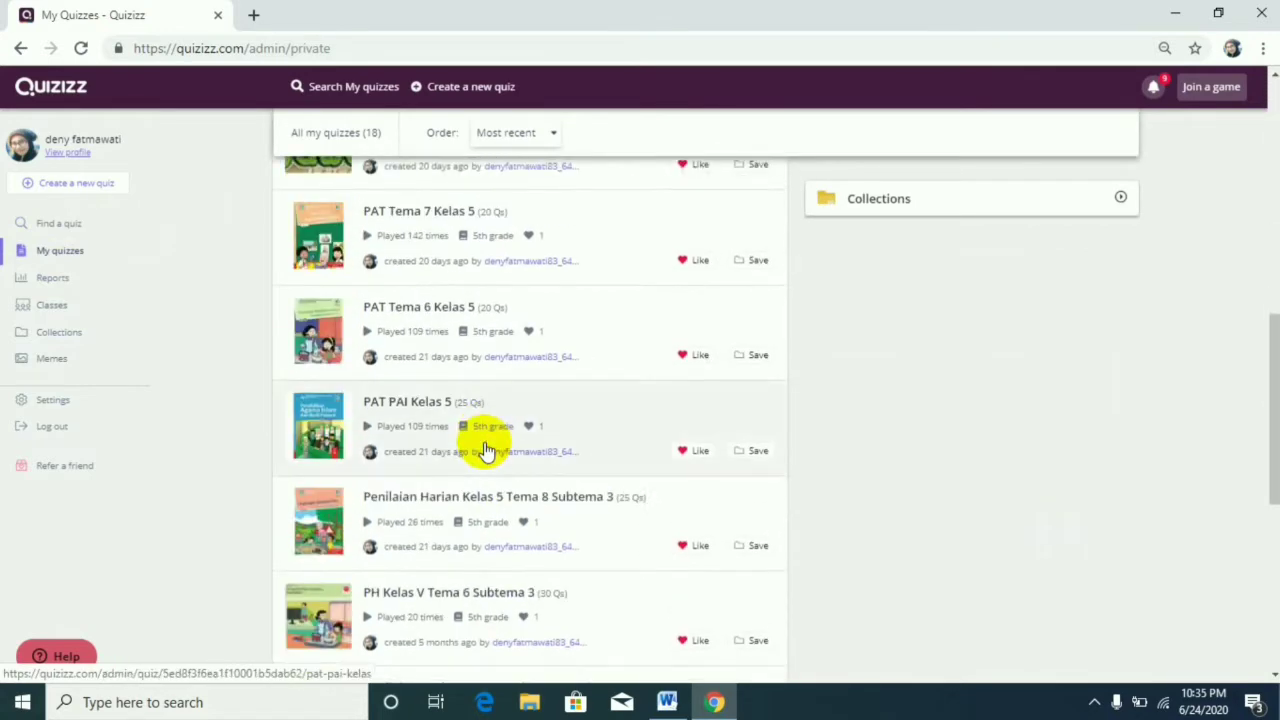
scroll(485, 448, up, 10)
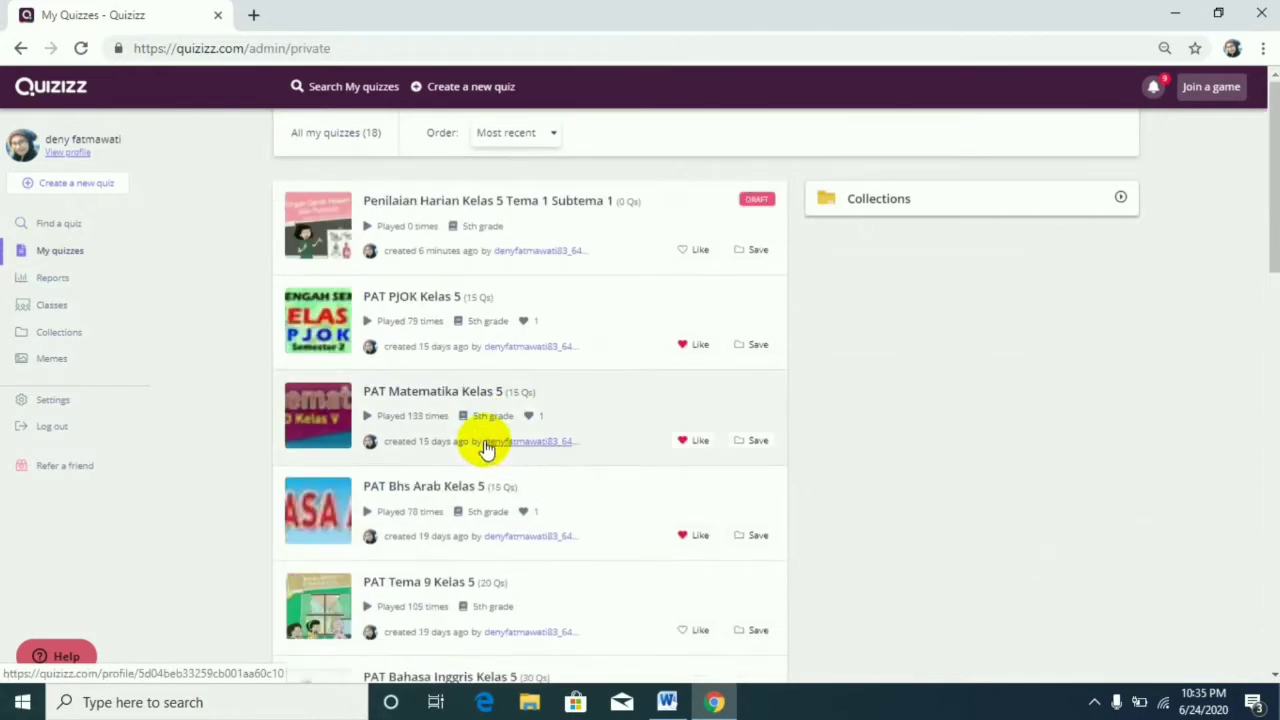
Open the quiz reports and look through the completed quizzes with their player numbers and accuracy.
click(45, 278)
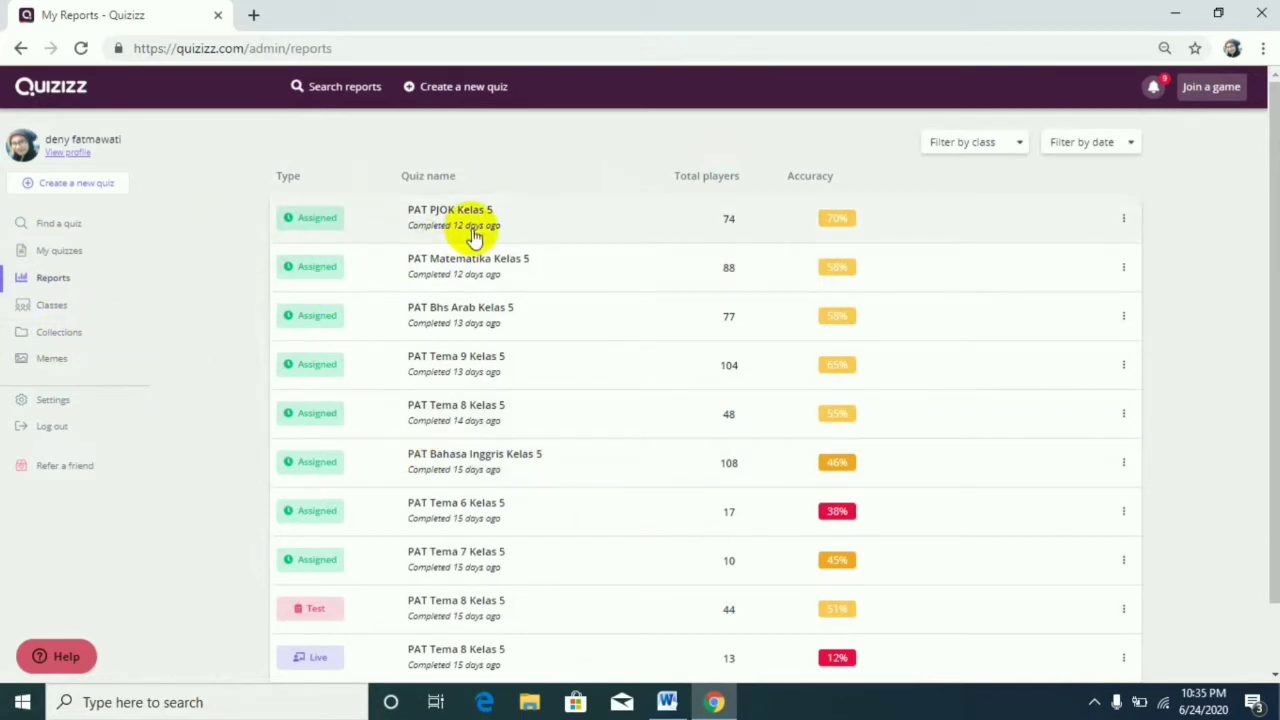
scroll(674, 290, down, 1)
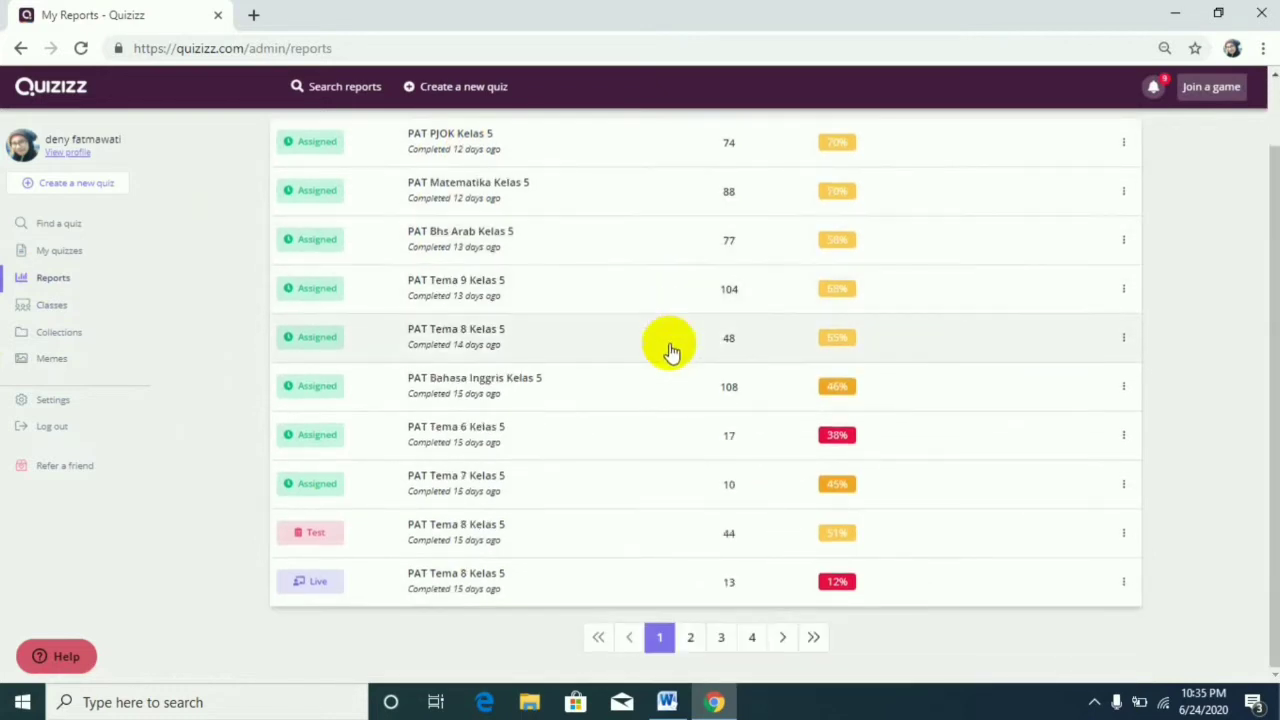
scroll(695, 387, up, 1)
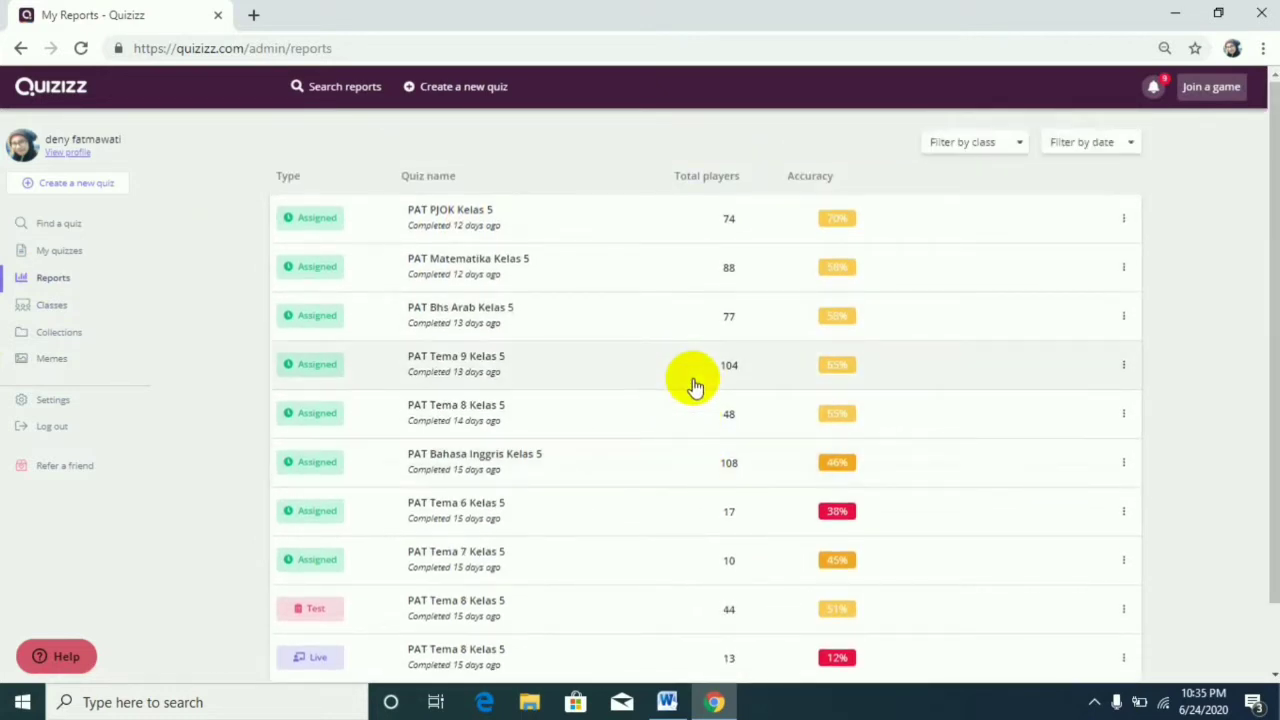
View the Classes, Collections, Memes and Settings pages of the account one after another.
click(53, 312)
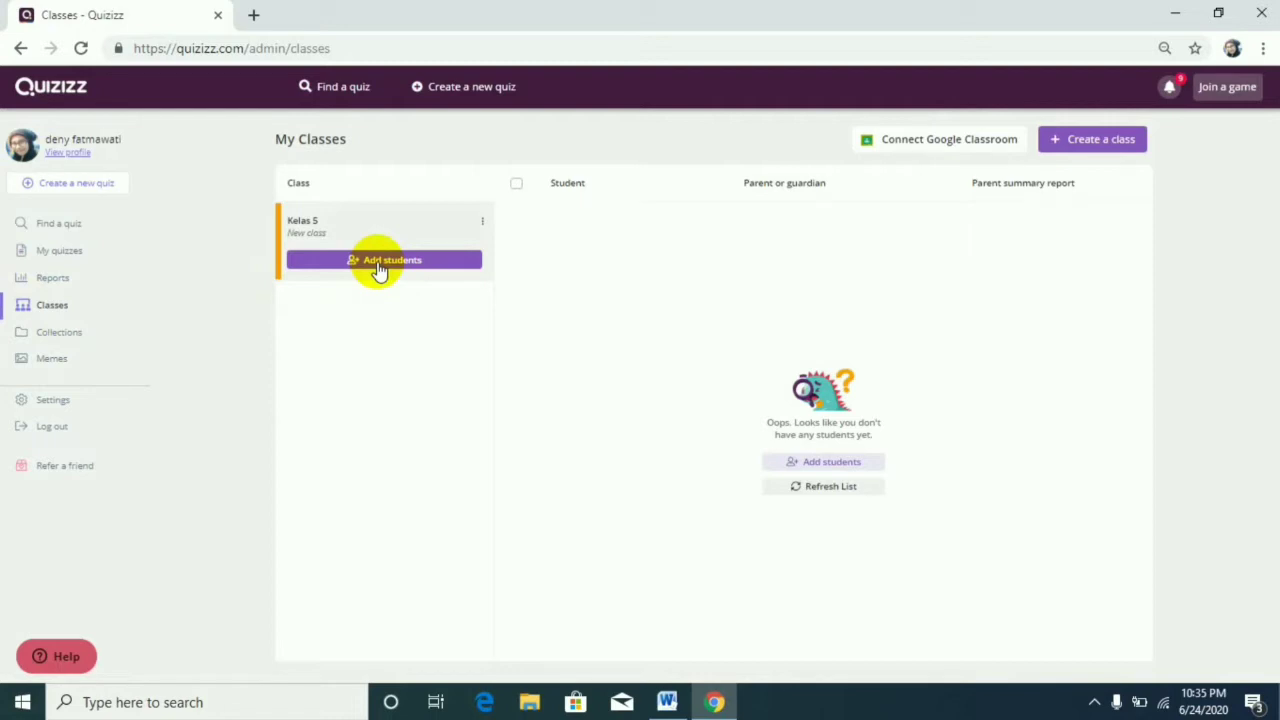
click(104, 339)
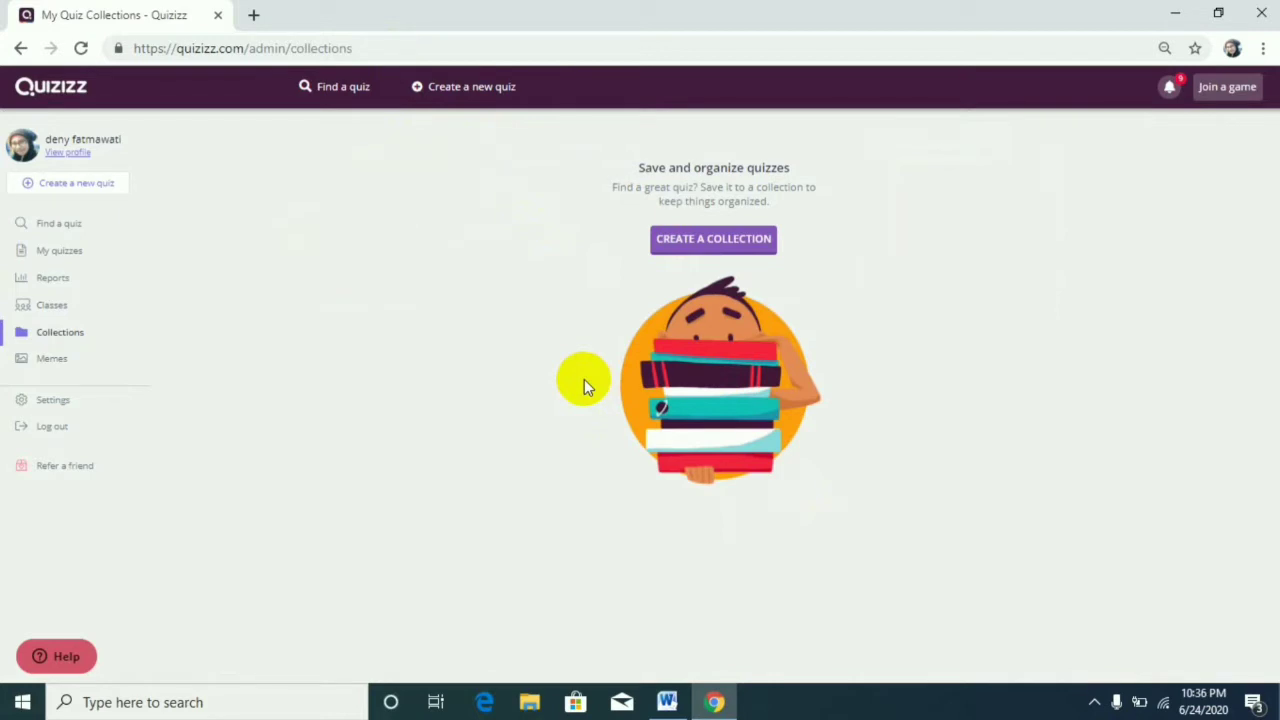
click(47, 370)
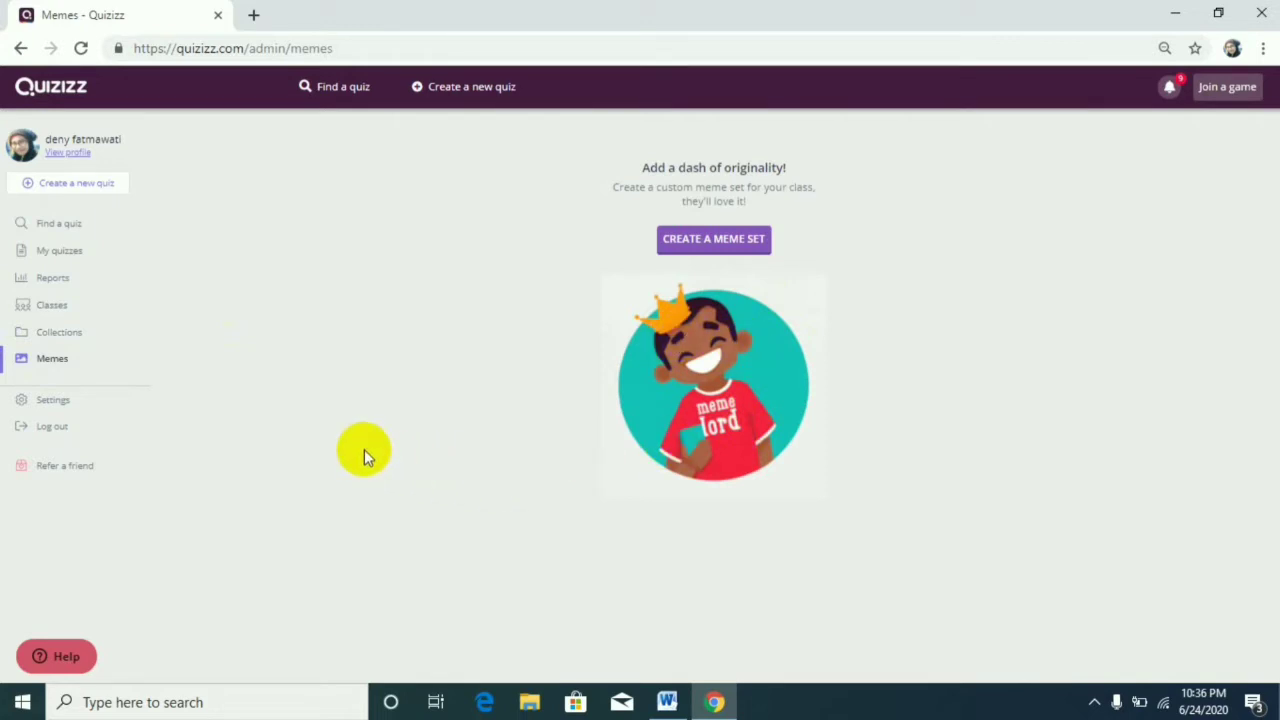
click(45, 406)
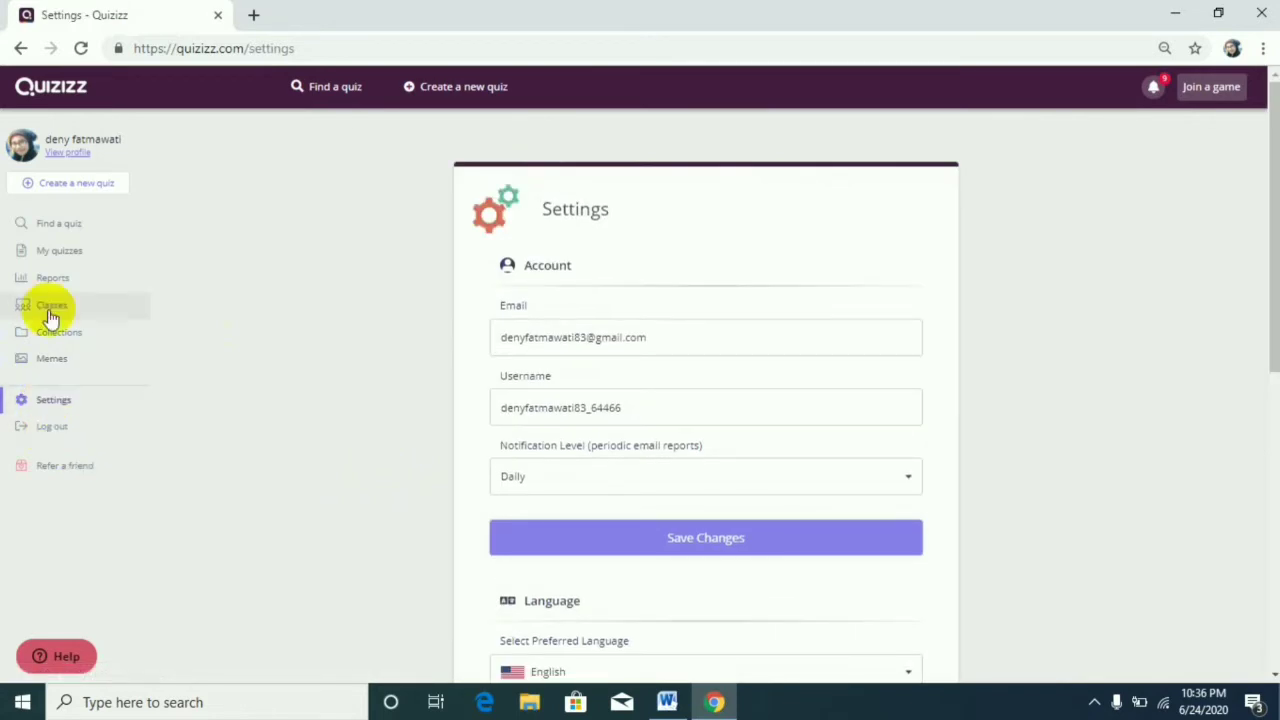
Start a new quiz and name it "Penilaian Harian Kelas 5 Tema 1 Subtema 1".
click(80, 190)
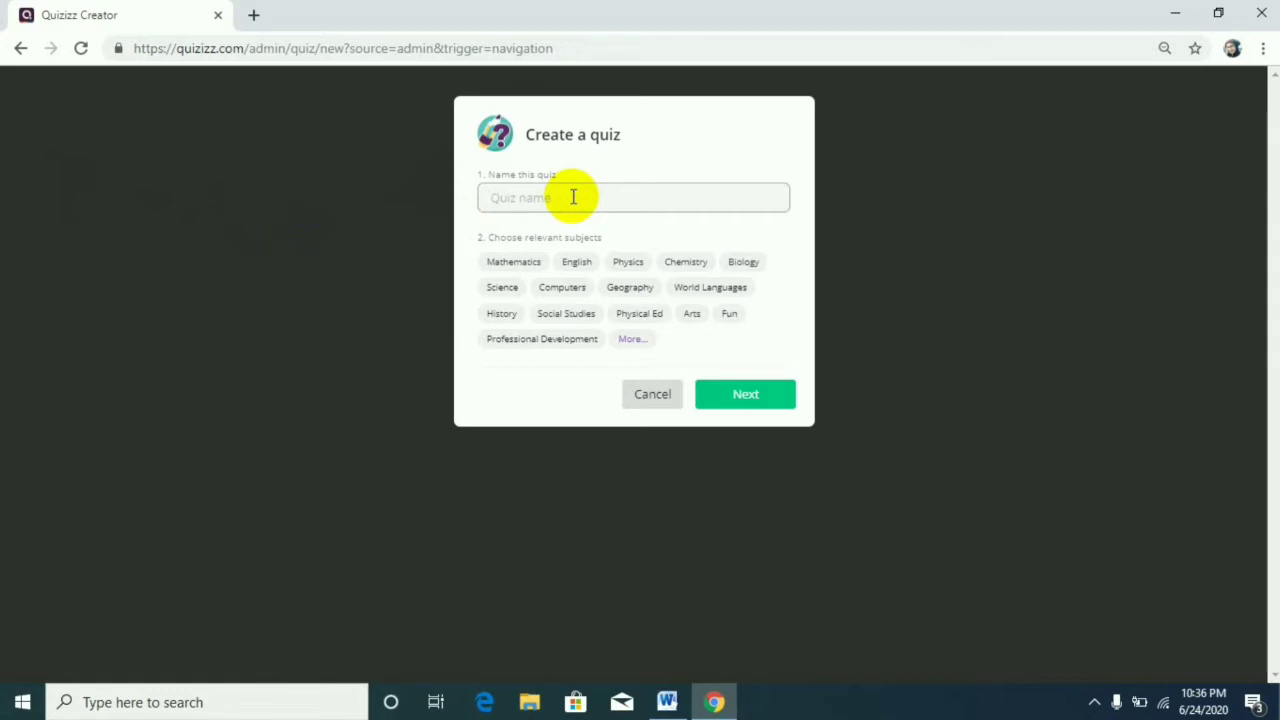
text(Penilaian Harian Kelas )
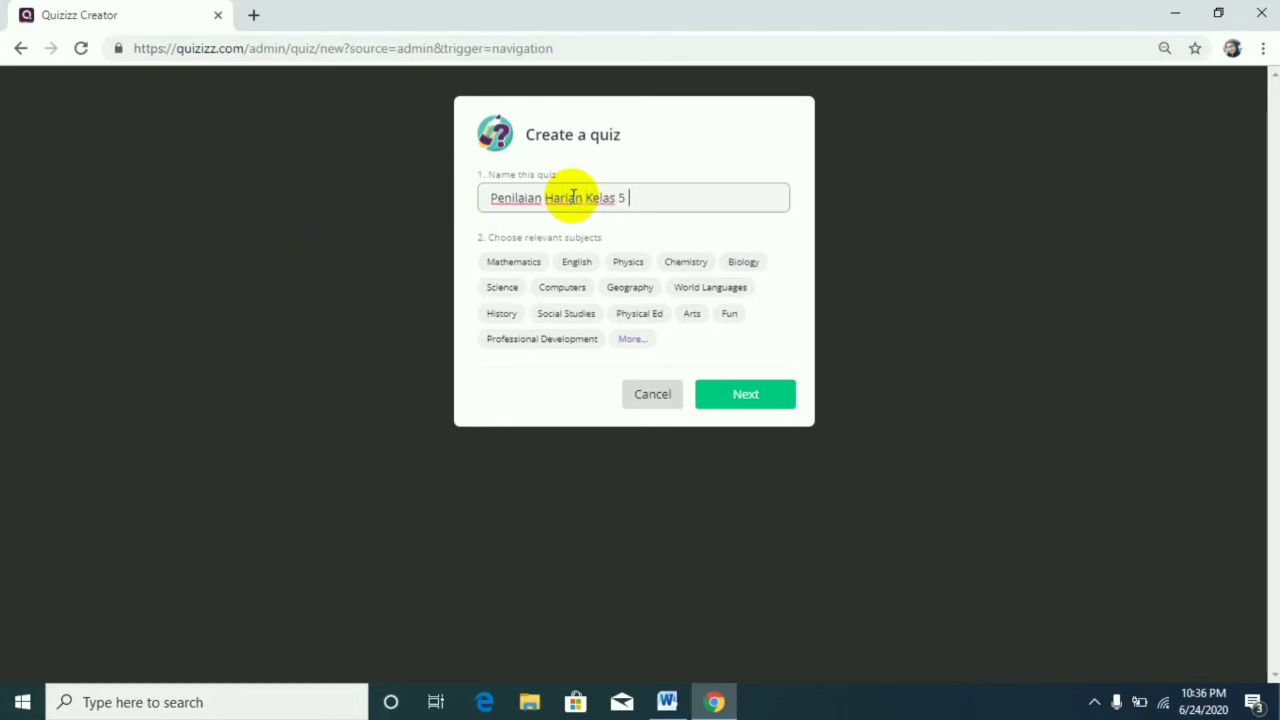
text(5 Tema 1 Subtema 1)
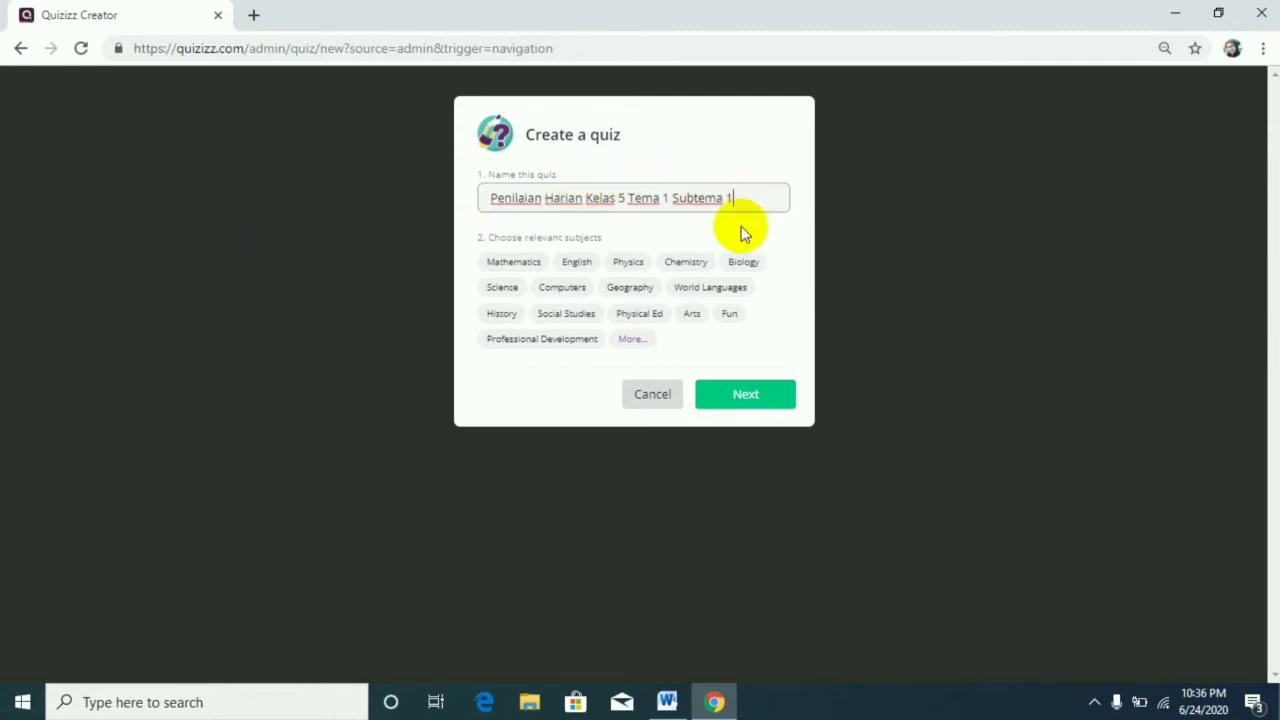
Expand the subject choices, assign Other as the quiz's subject and continue to the quiz editor.
click(635, 339)
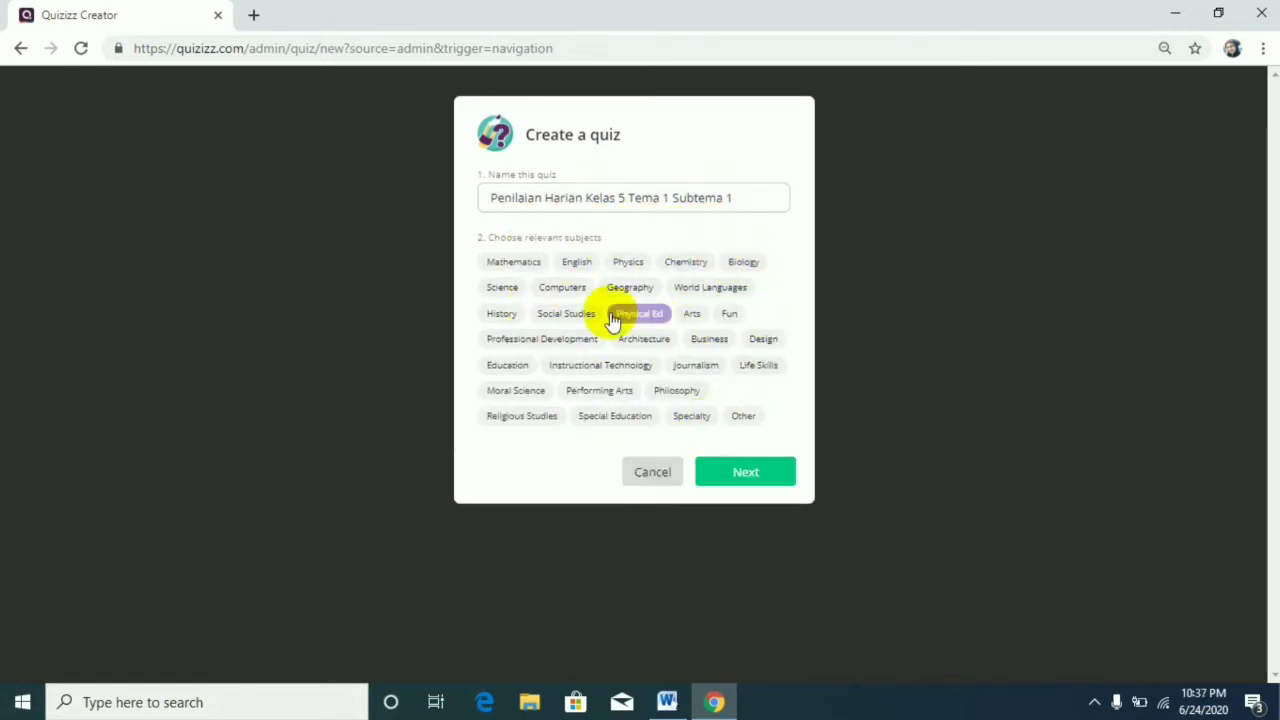
click(746, 416)
click(749, 484)
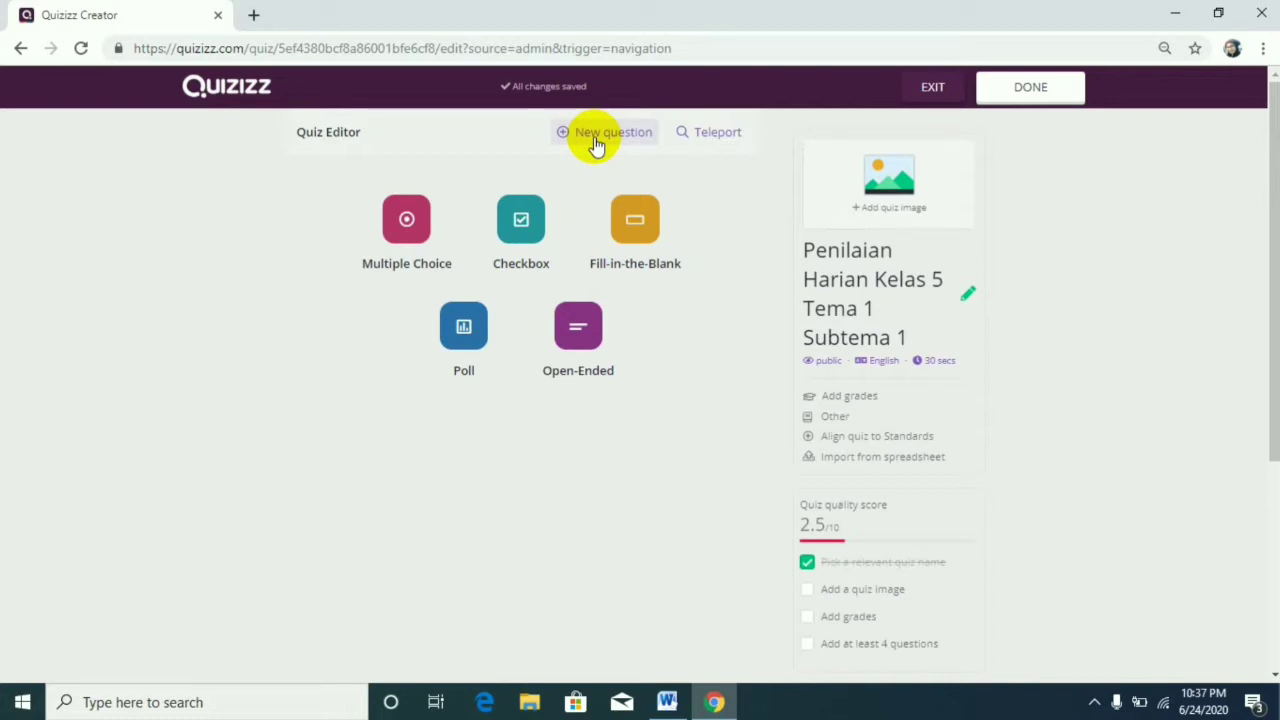
Open Teleport and browse the public quizzes offered for reusing questions in the new quiz.
click(735, 140)
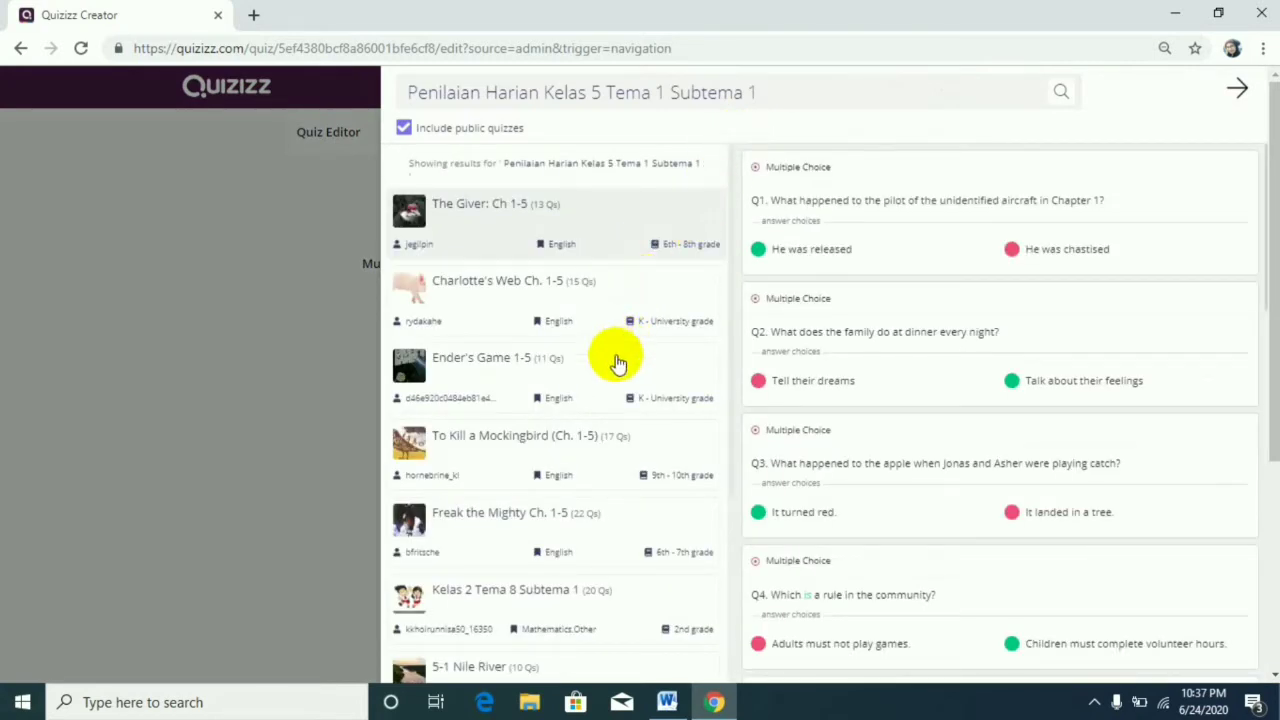
scroll(616, 360, down, 1)
scroll(616, 362, down, 3)
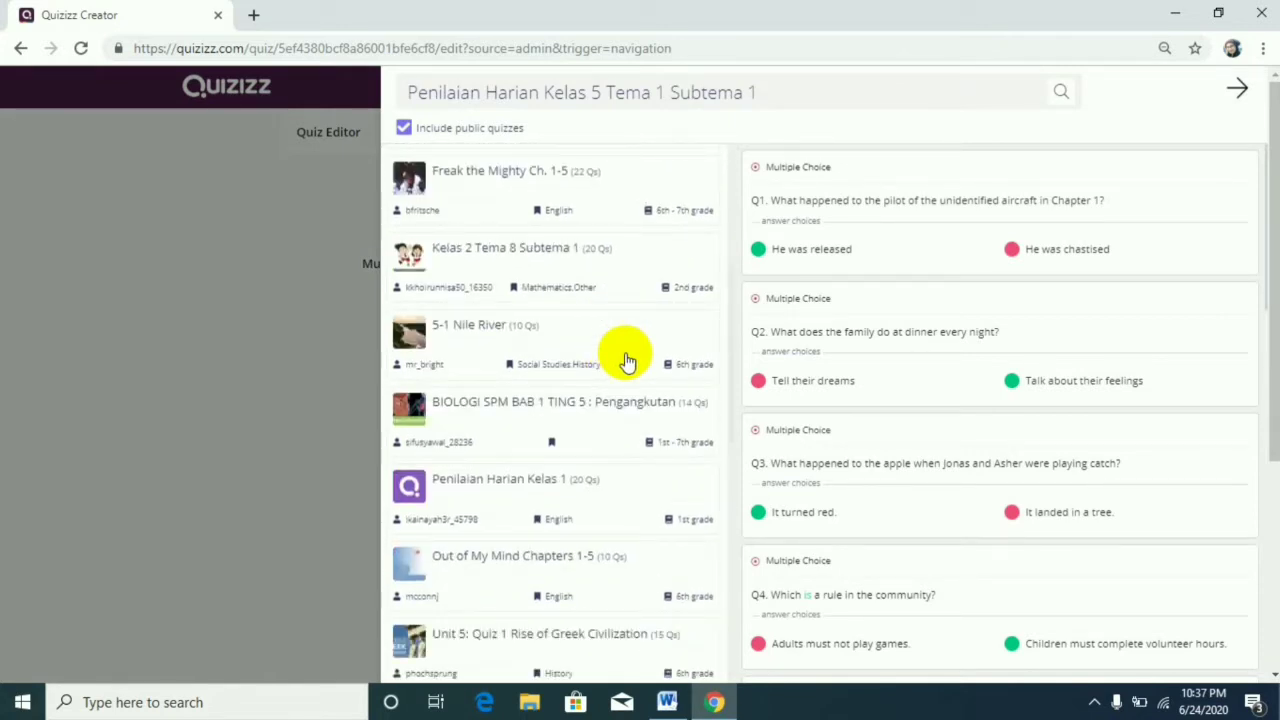
scroll(625, 355, down, 2)
scroll(621, 340, up, 1)
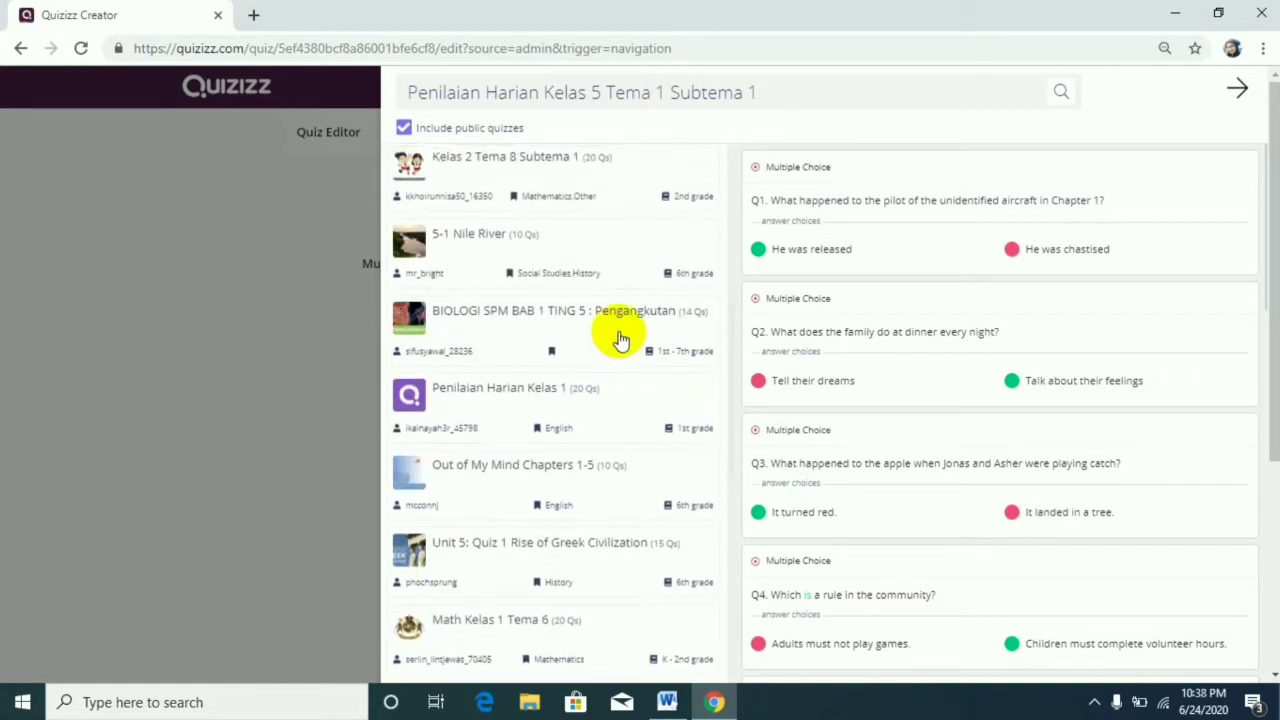
scroll(618, 340, up, 1)
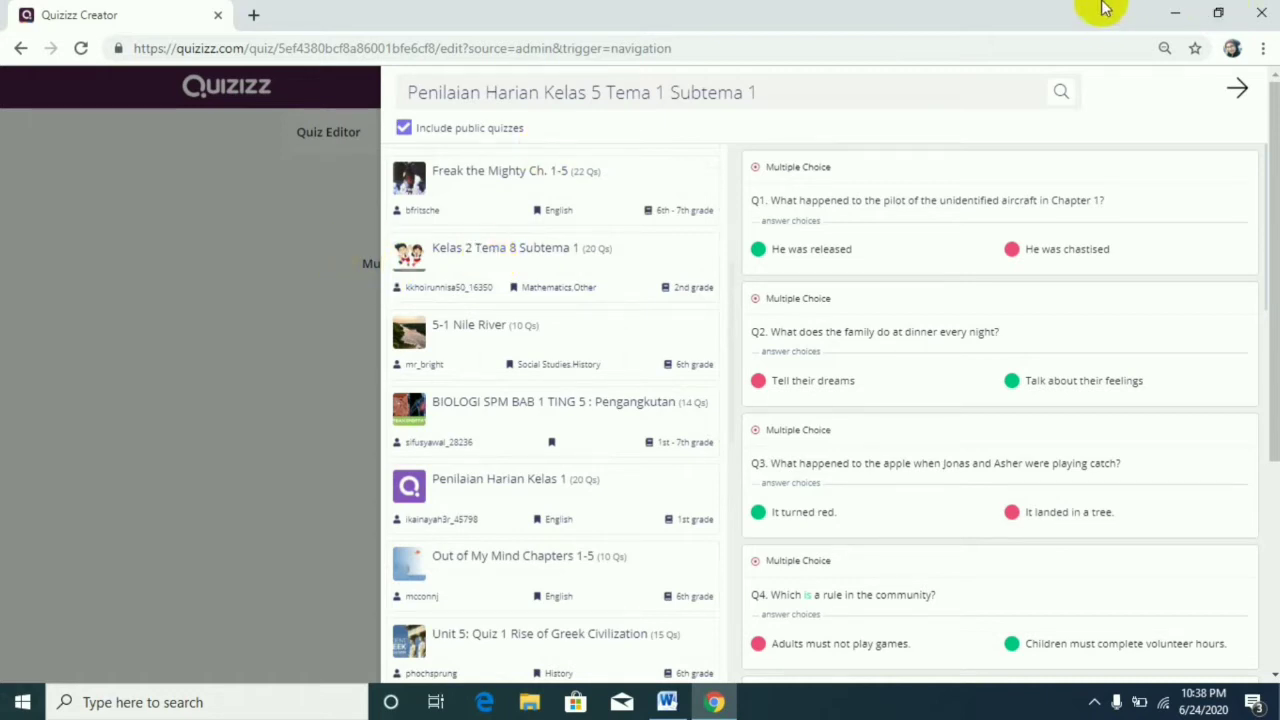
Close Teleport and upload the image "tema 1" from Downloads as the quiz's title image.
click(1241, 88)
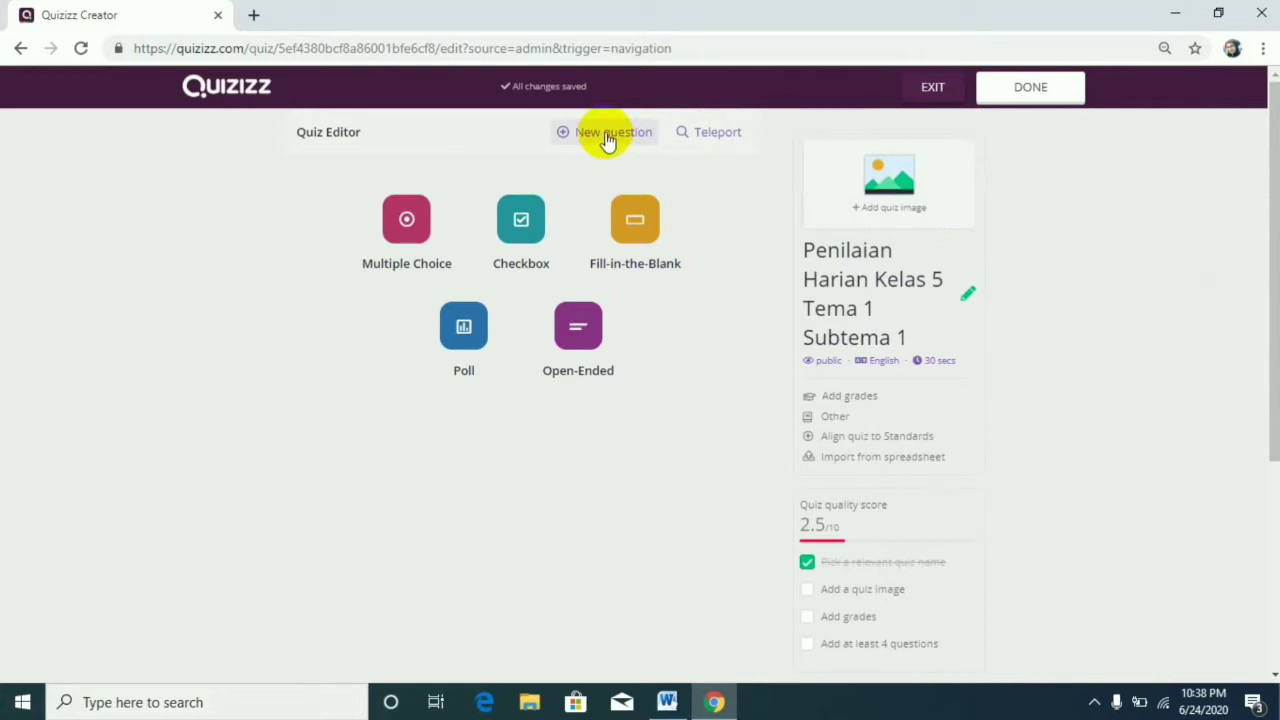
click(935, 198)
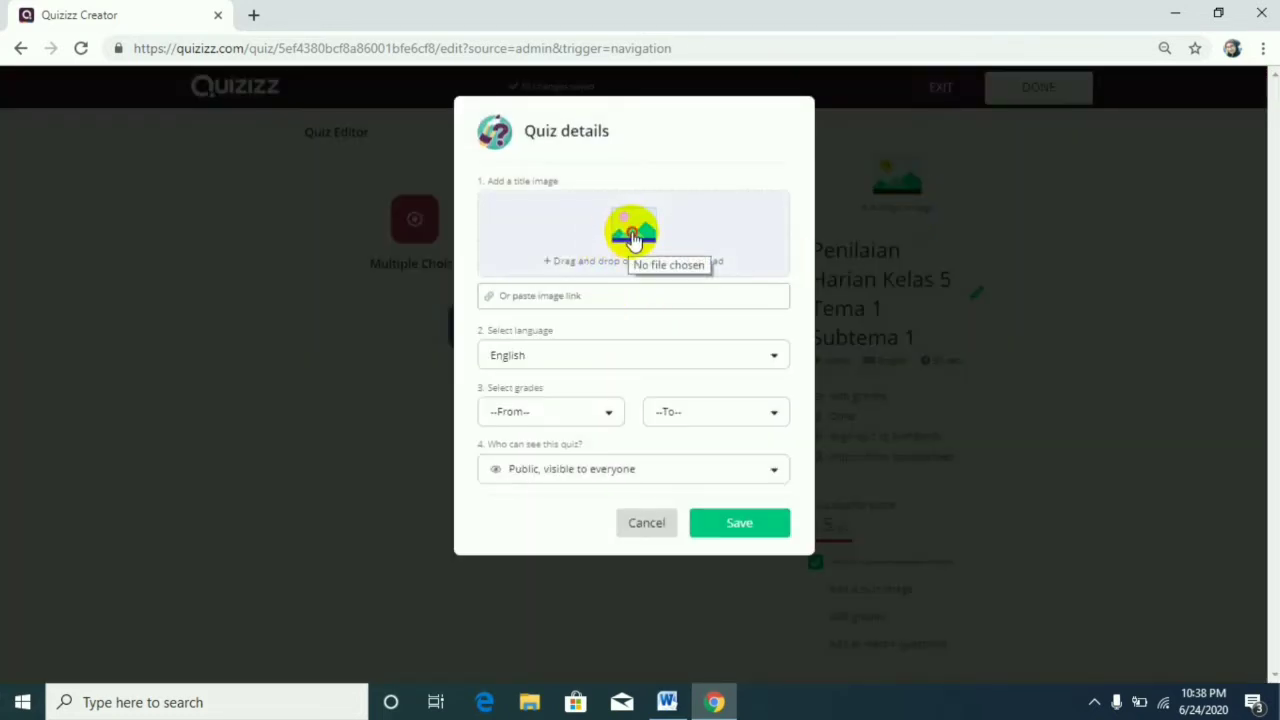
click(555, 281)
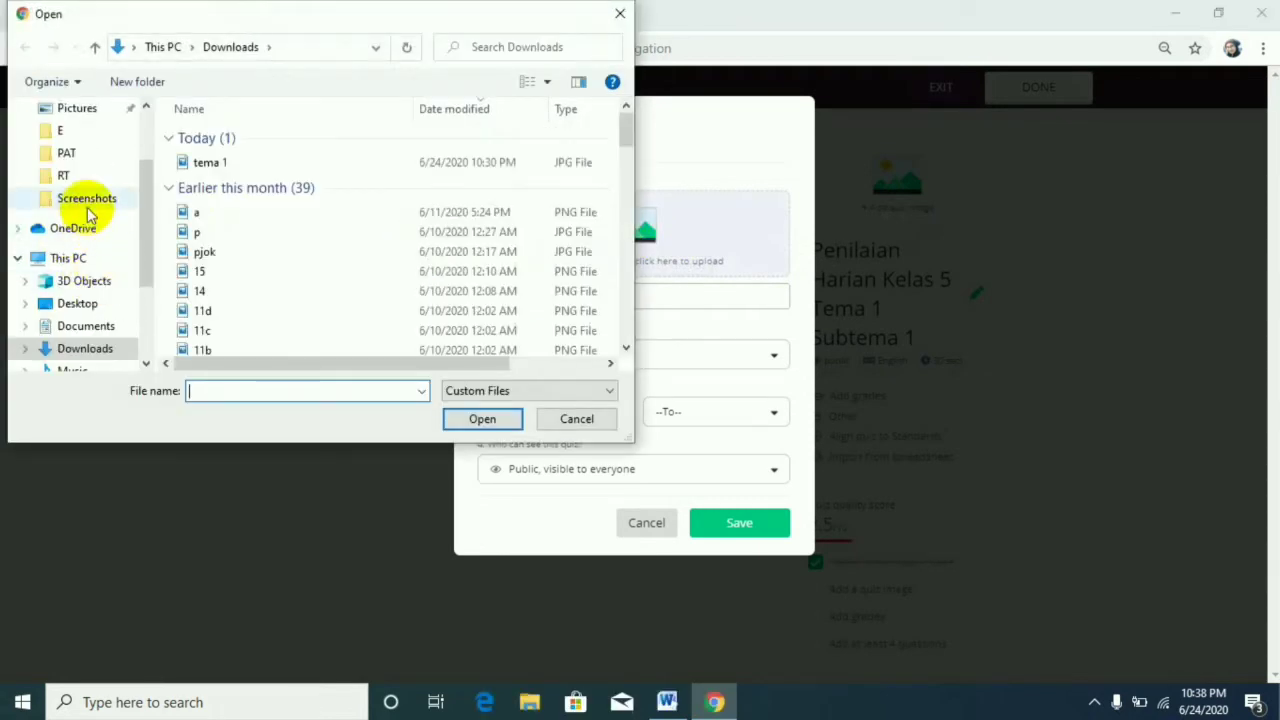
click(222, 164)
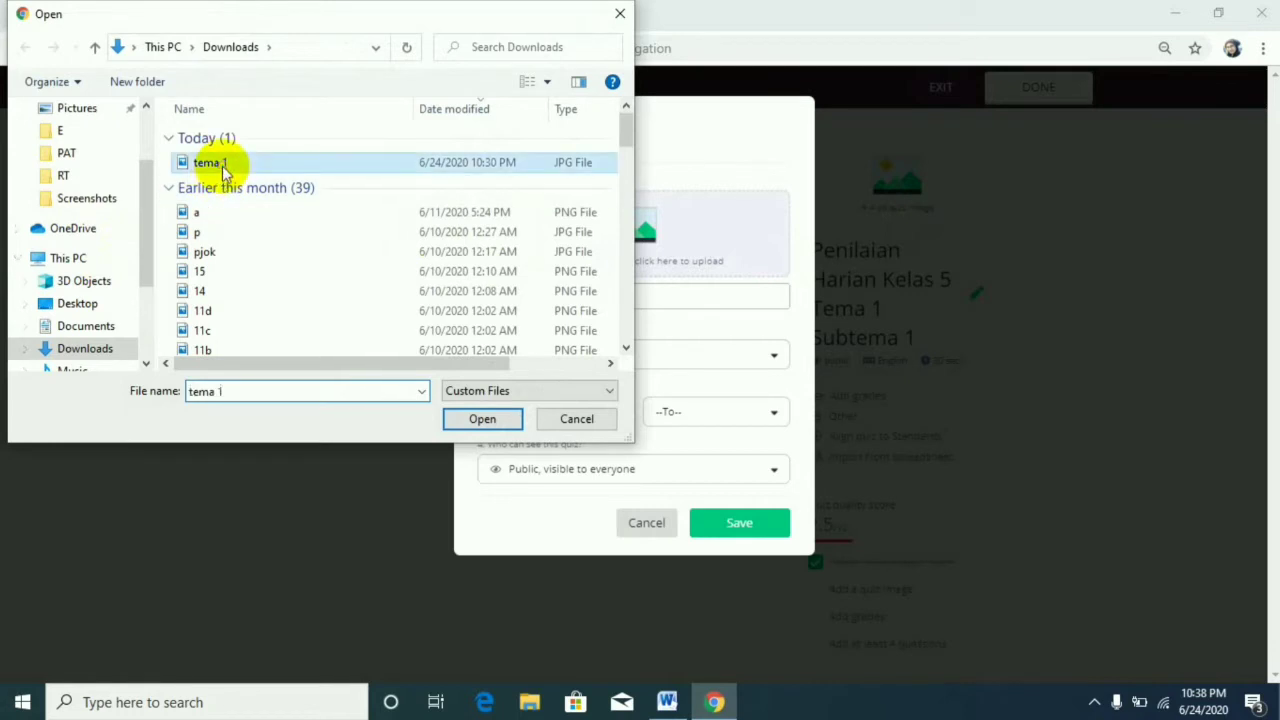
click(492, 421)
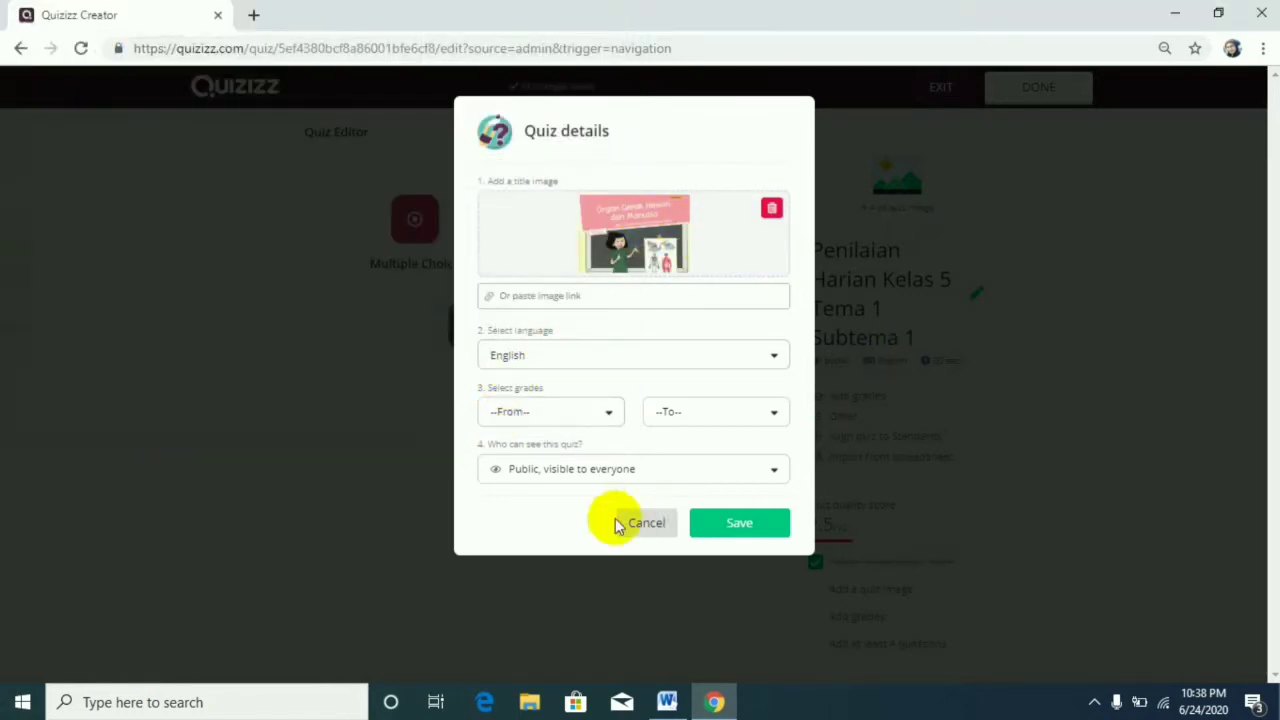
Set the quiz language to Indonesian.
click(592, 357)
scroll(594, 420, down, 8)
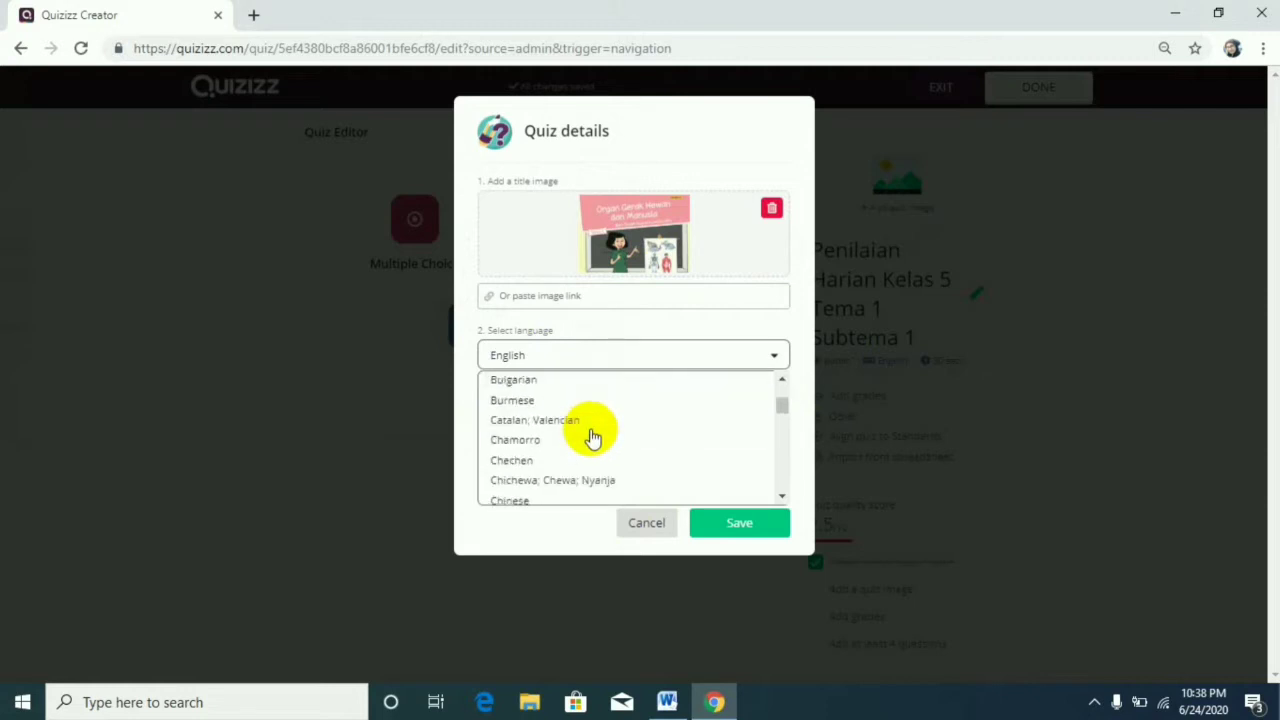
scroll(592, 437, down, 5)
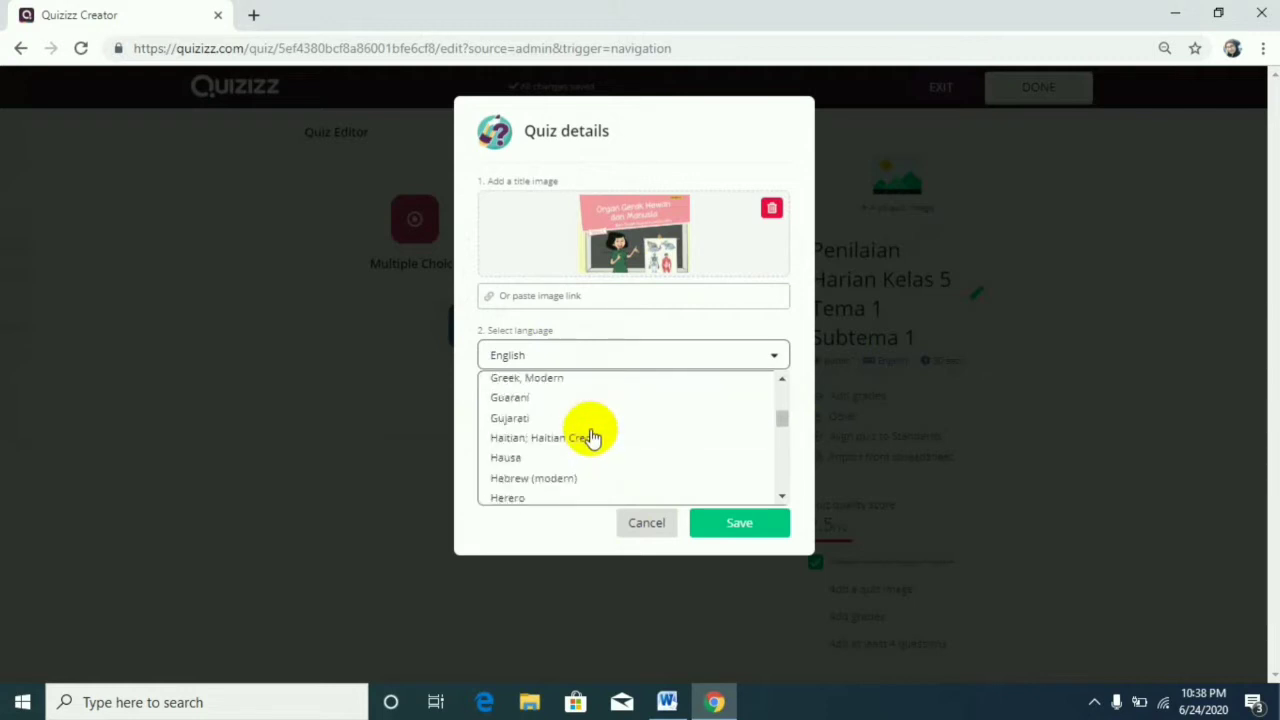
click(553, 412)
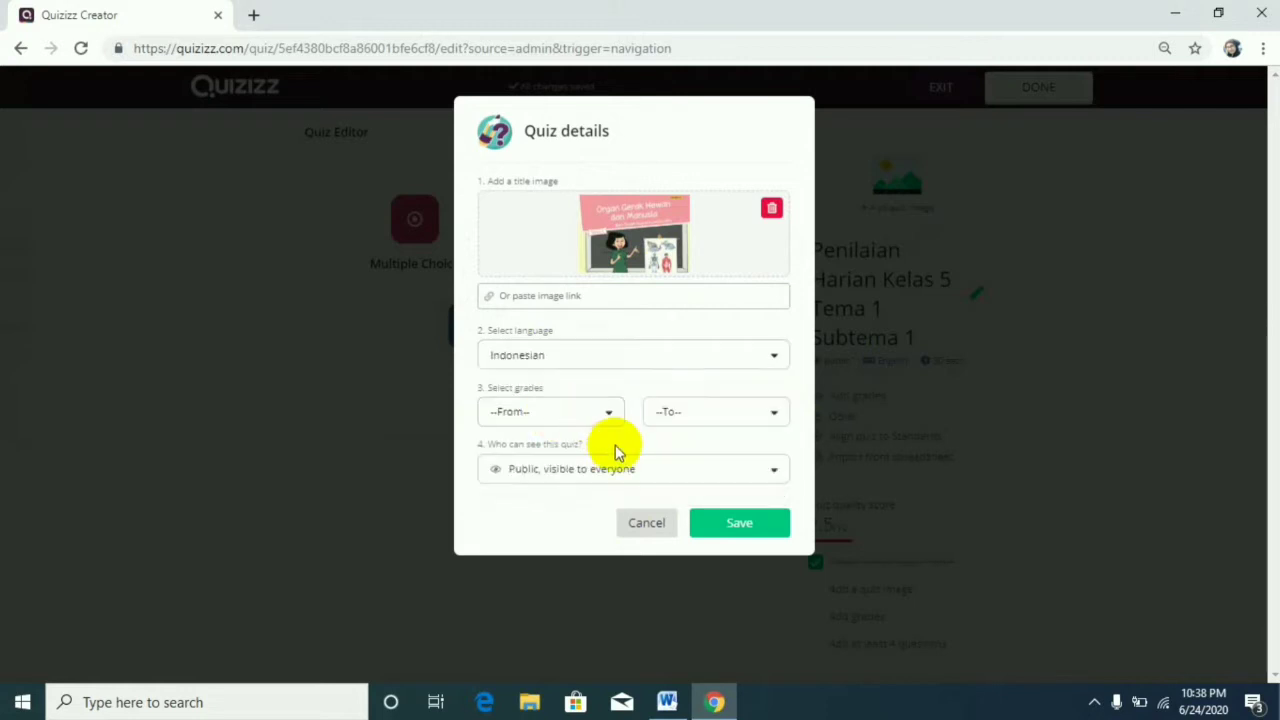
Set the grade range to 5th through 5th, keep the quiz public and save the quiz details.
click(614, 410)
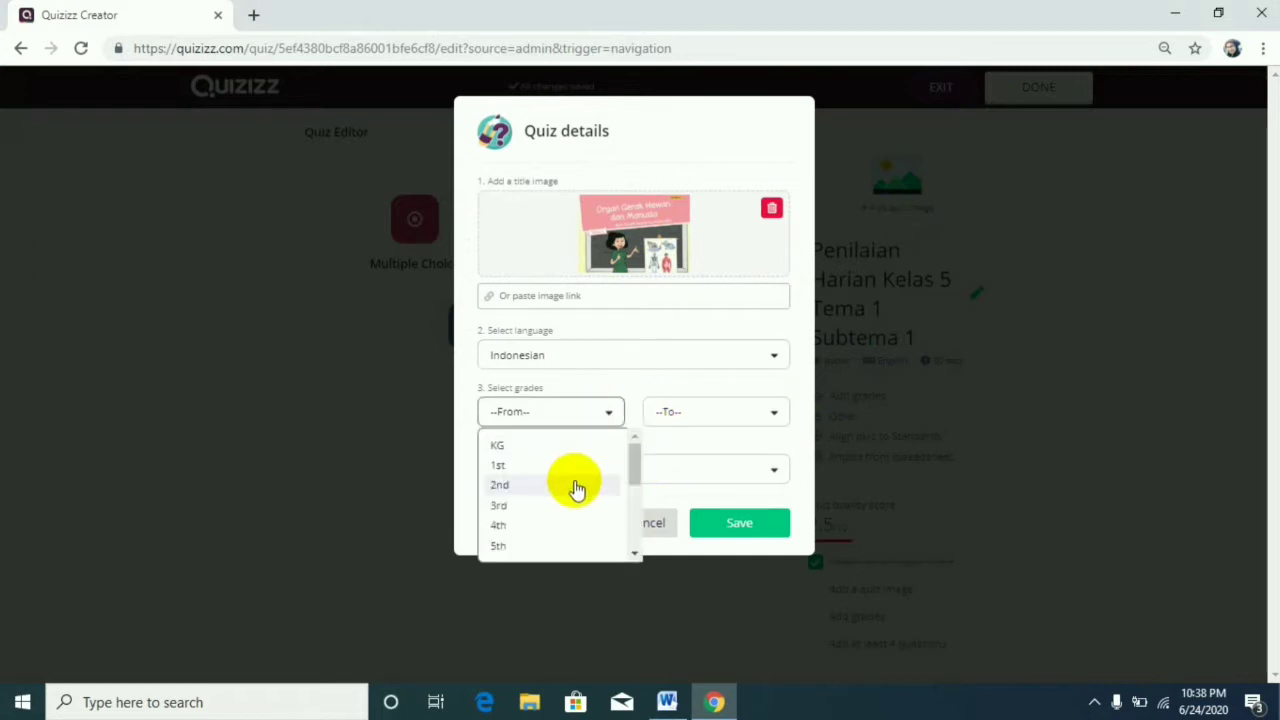
scroll(571, 490, down, 2)
click(544, 452)
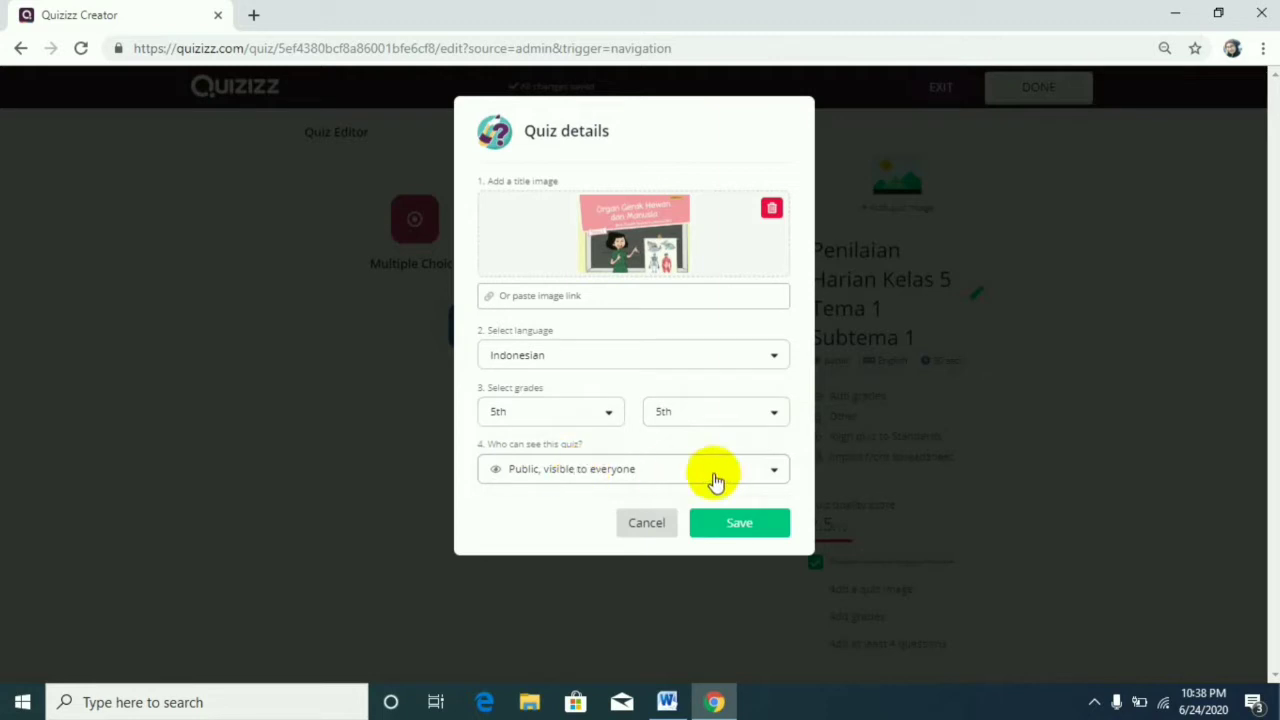
click(775, 479)
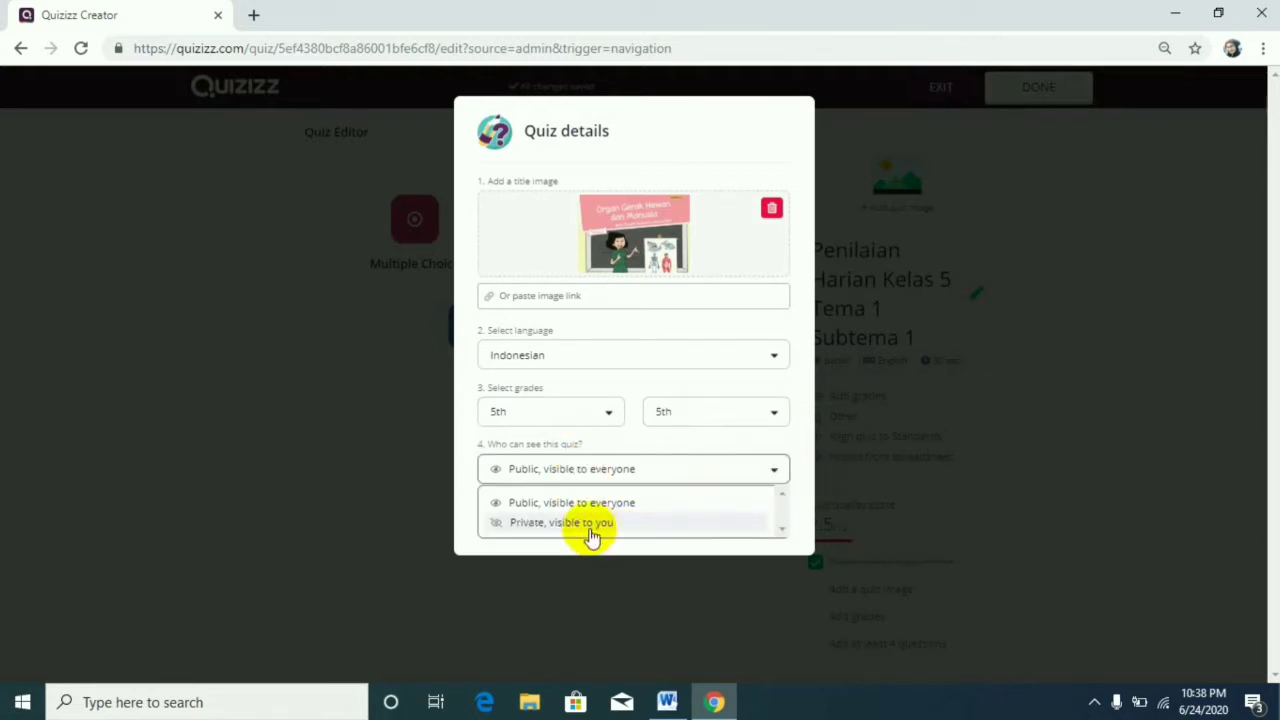
click(752, 442)
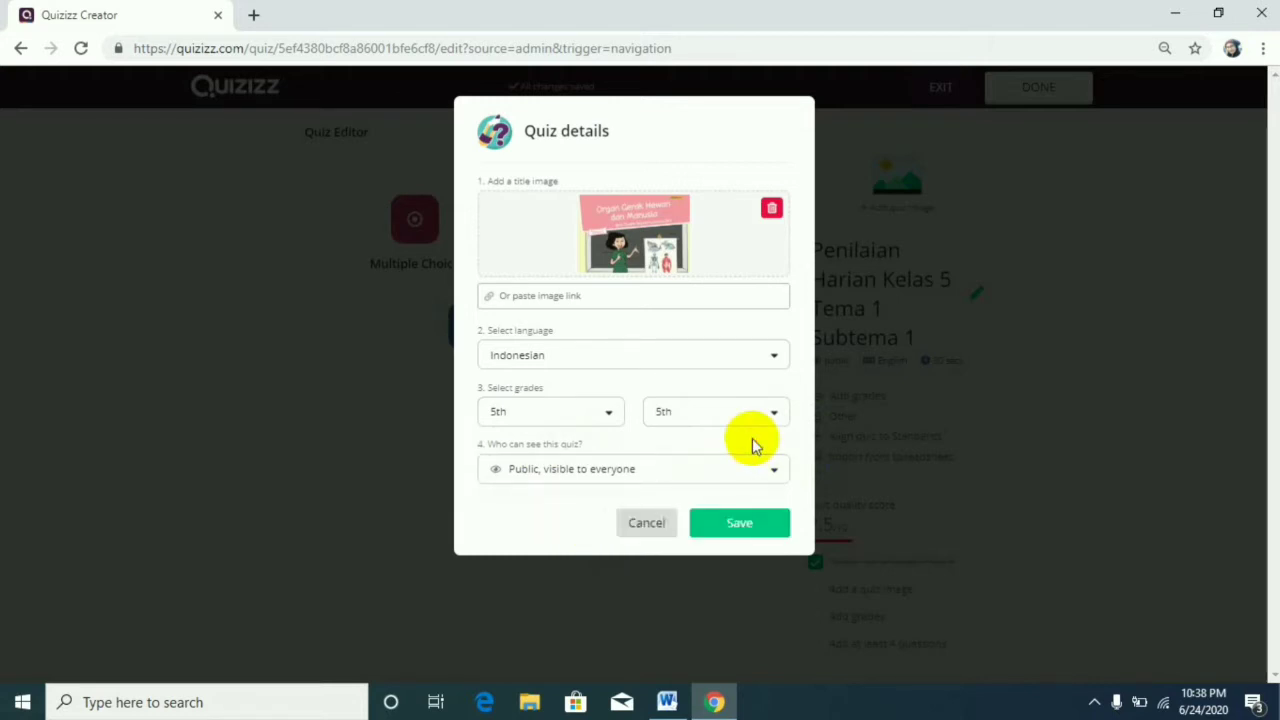
click(758, 527)
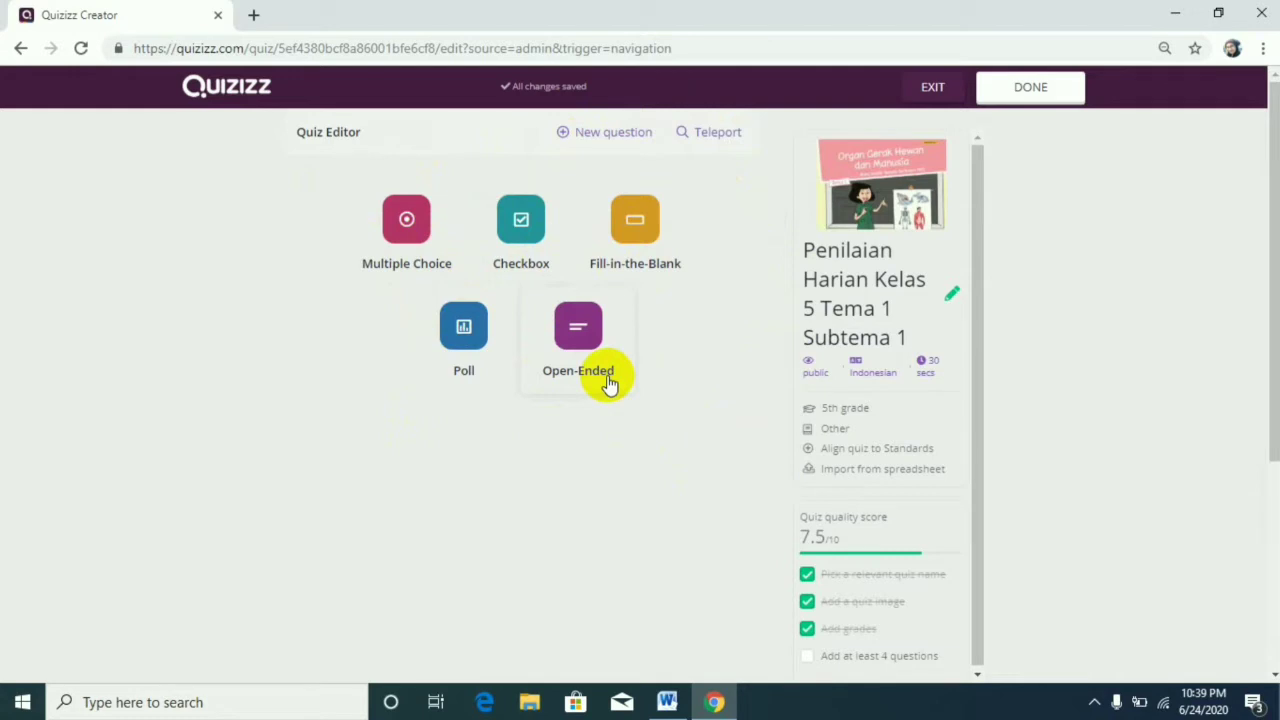
Create a Multiple Choice question and add a fifth answer option to it.
click(425, 244)
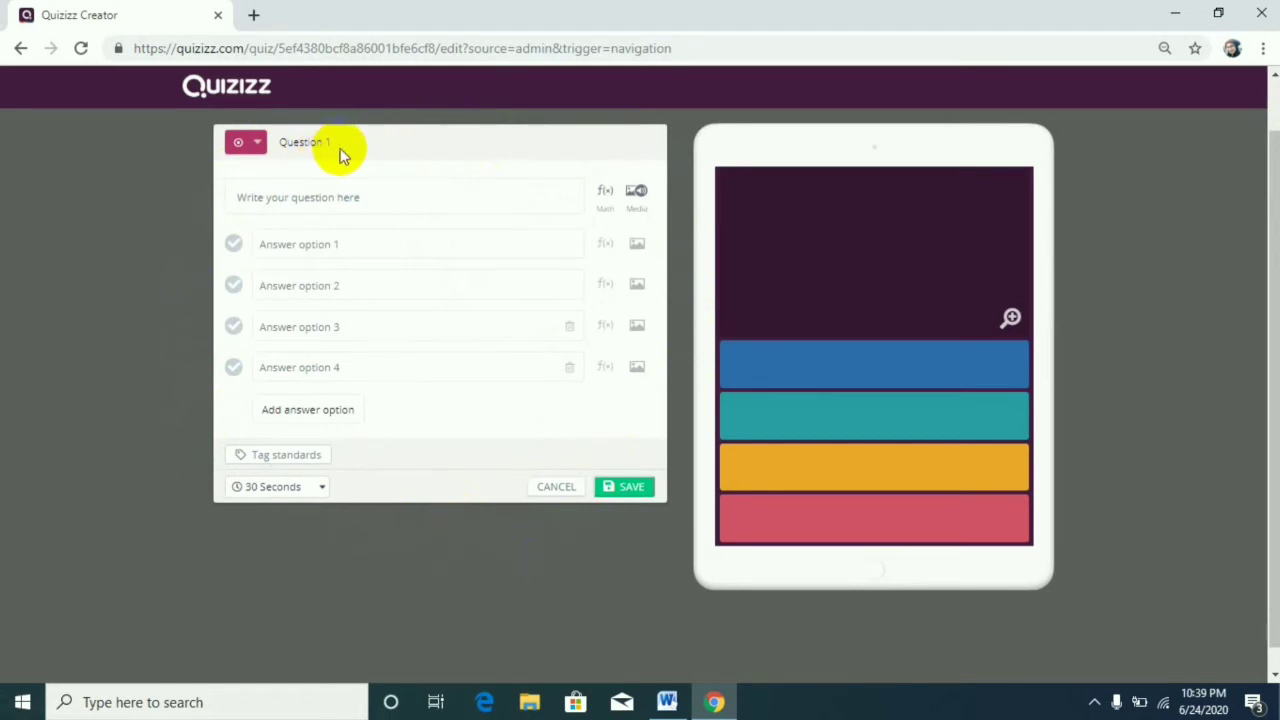
click(406, 203)
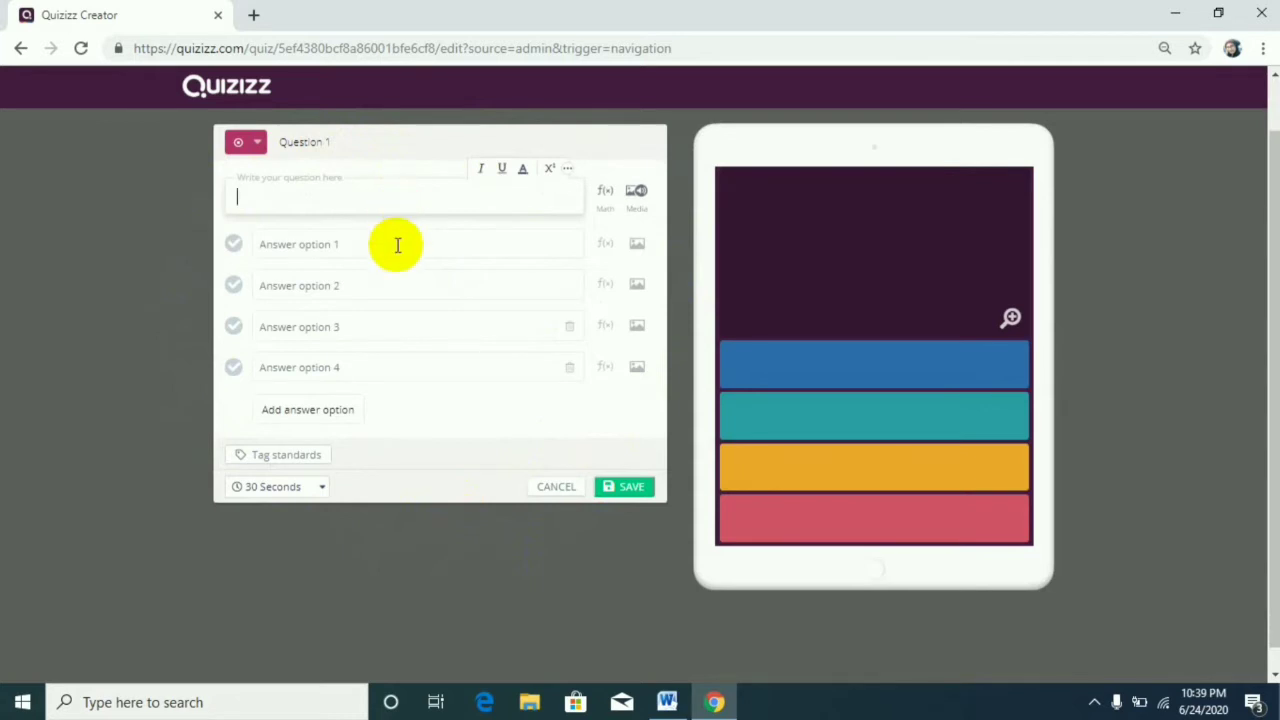
click(396, 245)
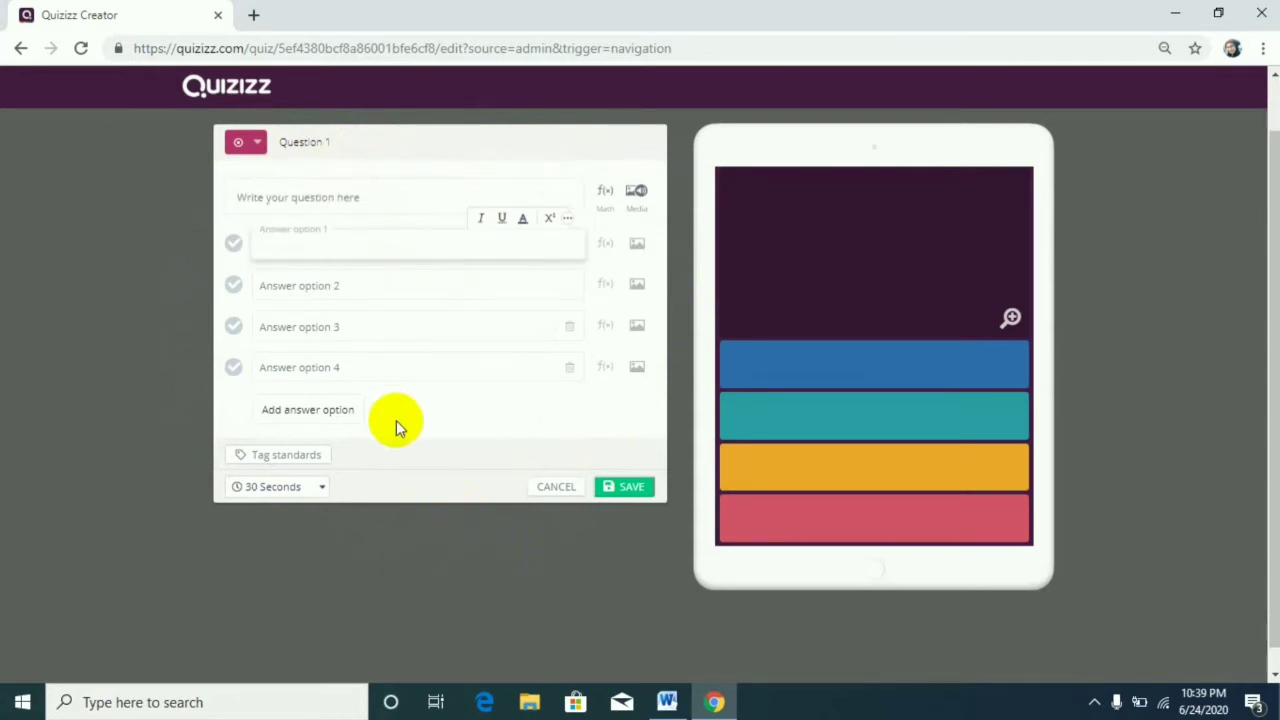
click(326, 418)
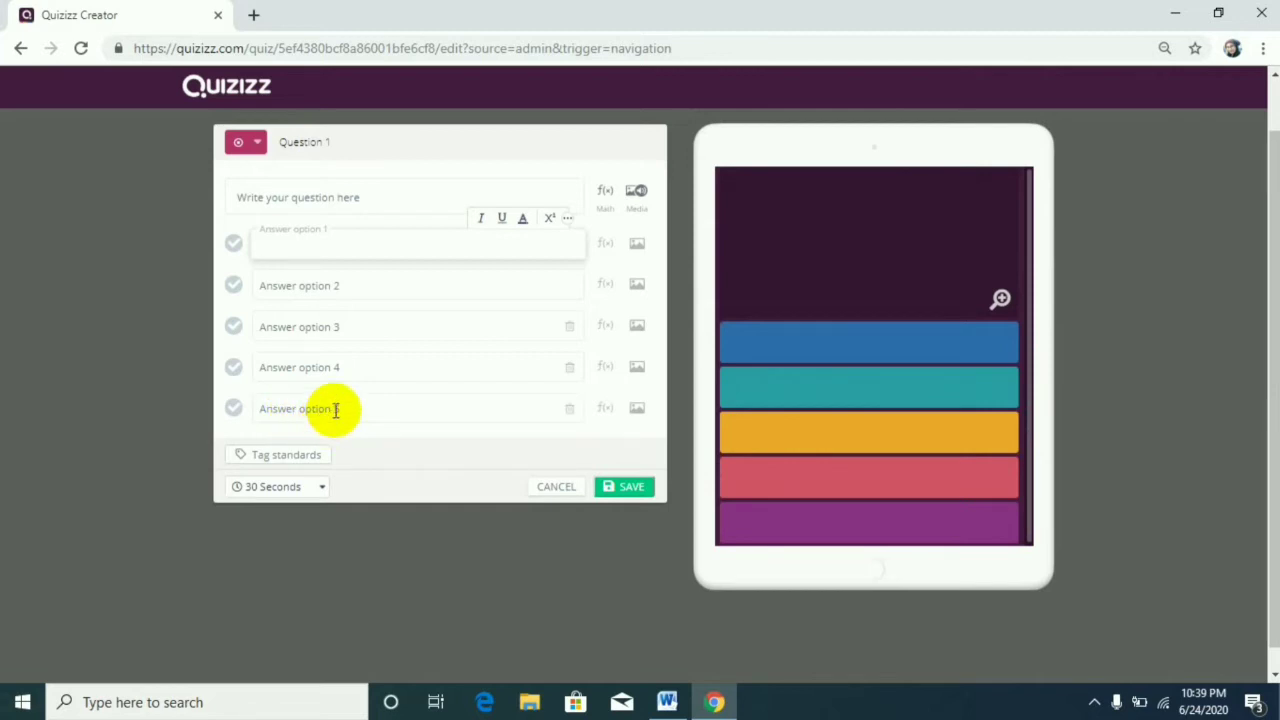
View the equation editor's Greek and Advanced symbols and the image and audio upload options for the question.
click(606, 196)
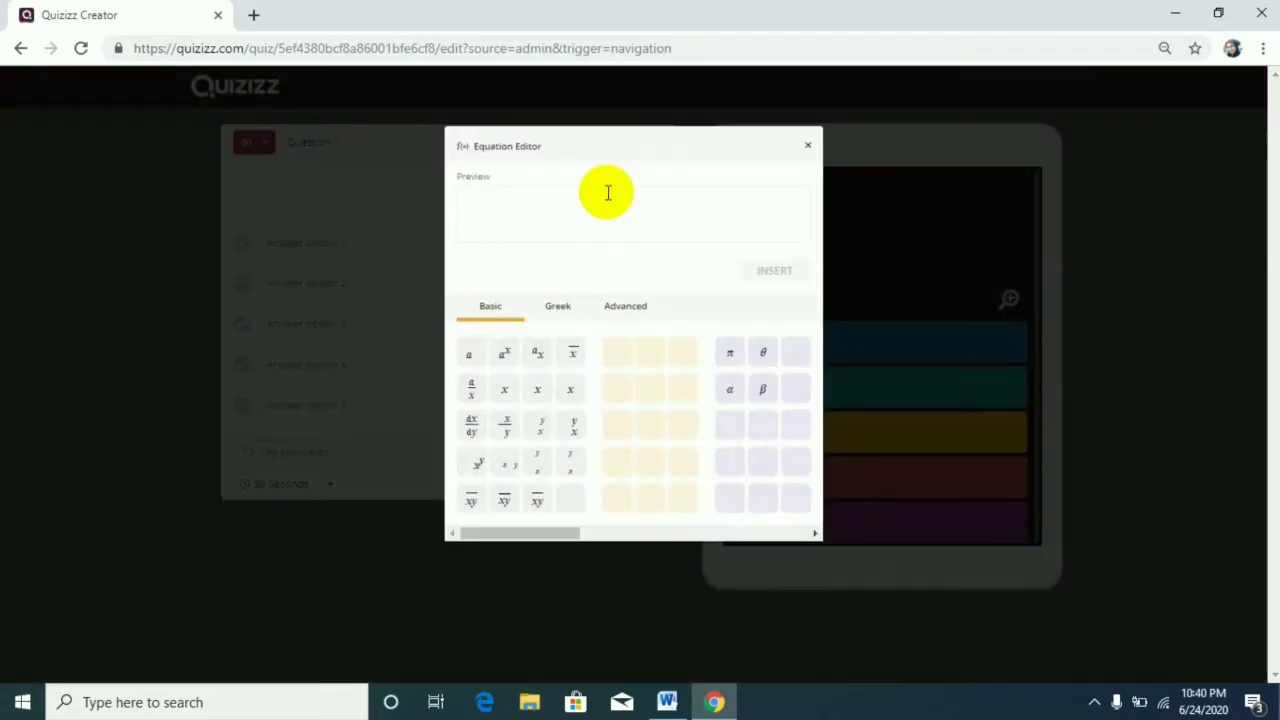
click(564, 311)
click(625, 315)
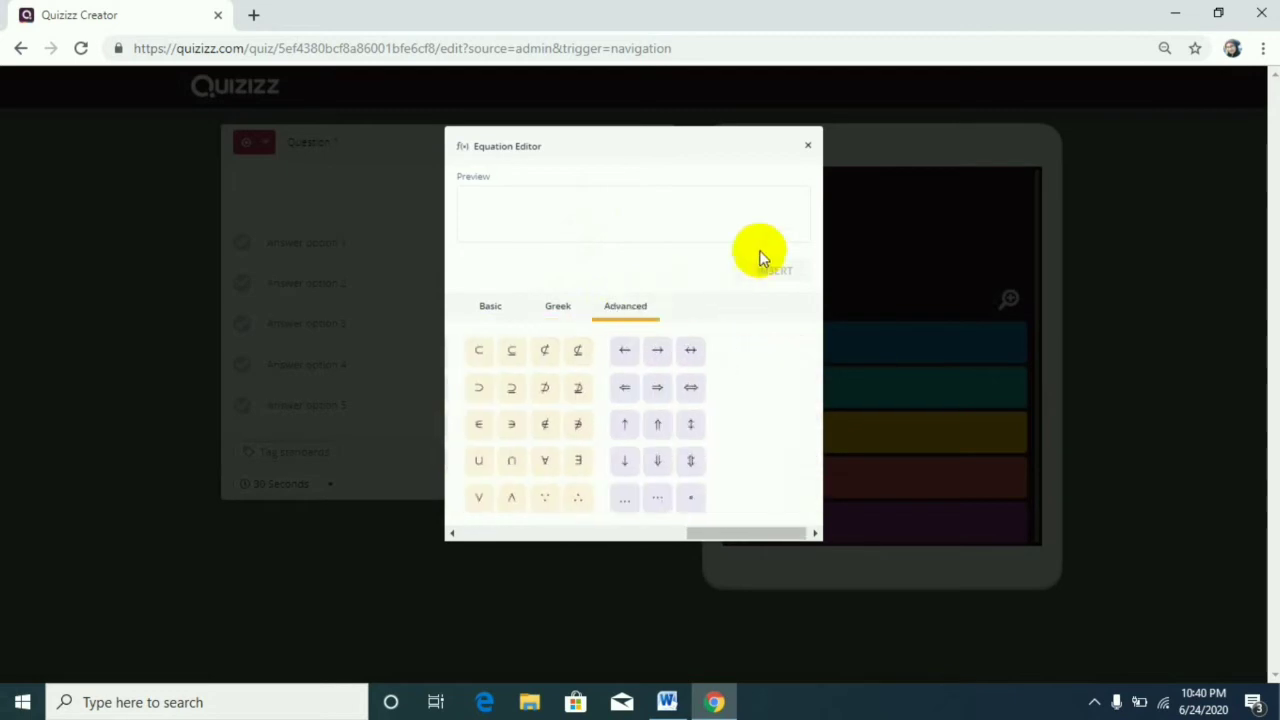
click(806, 150)
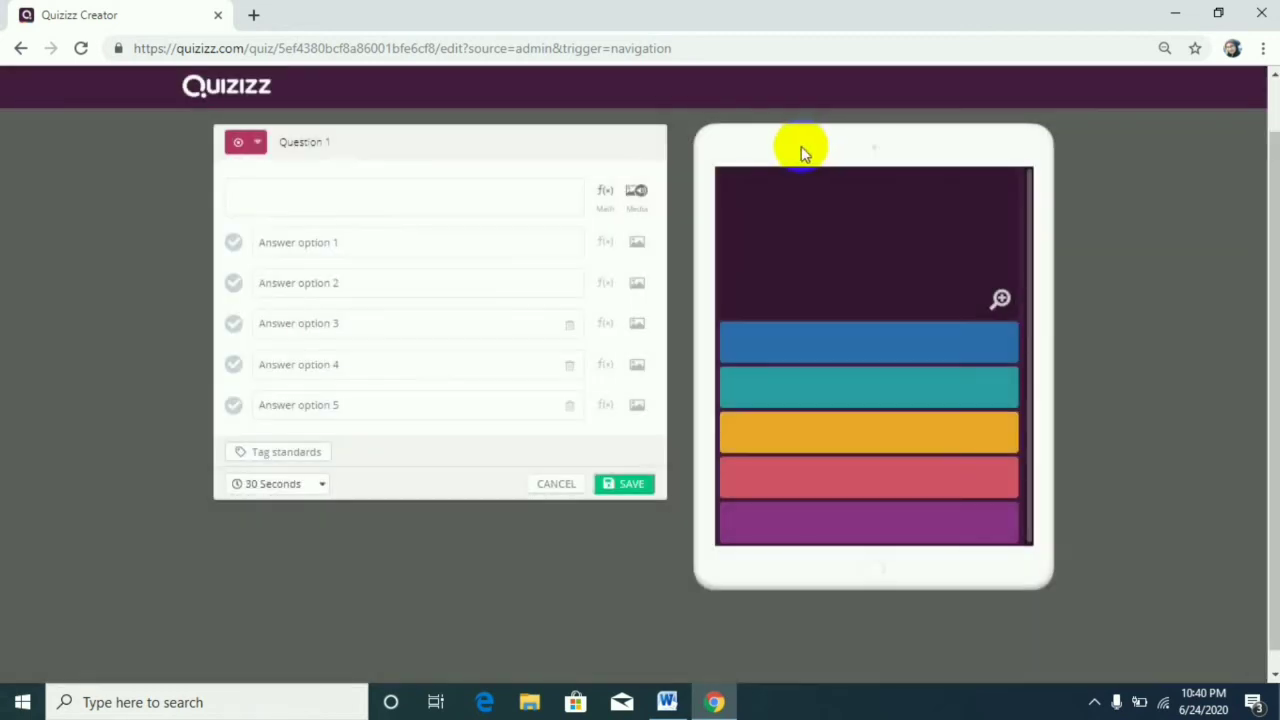
click(640, 196)
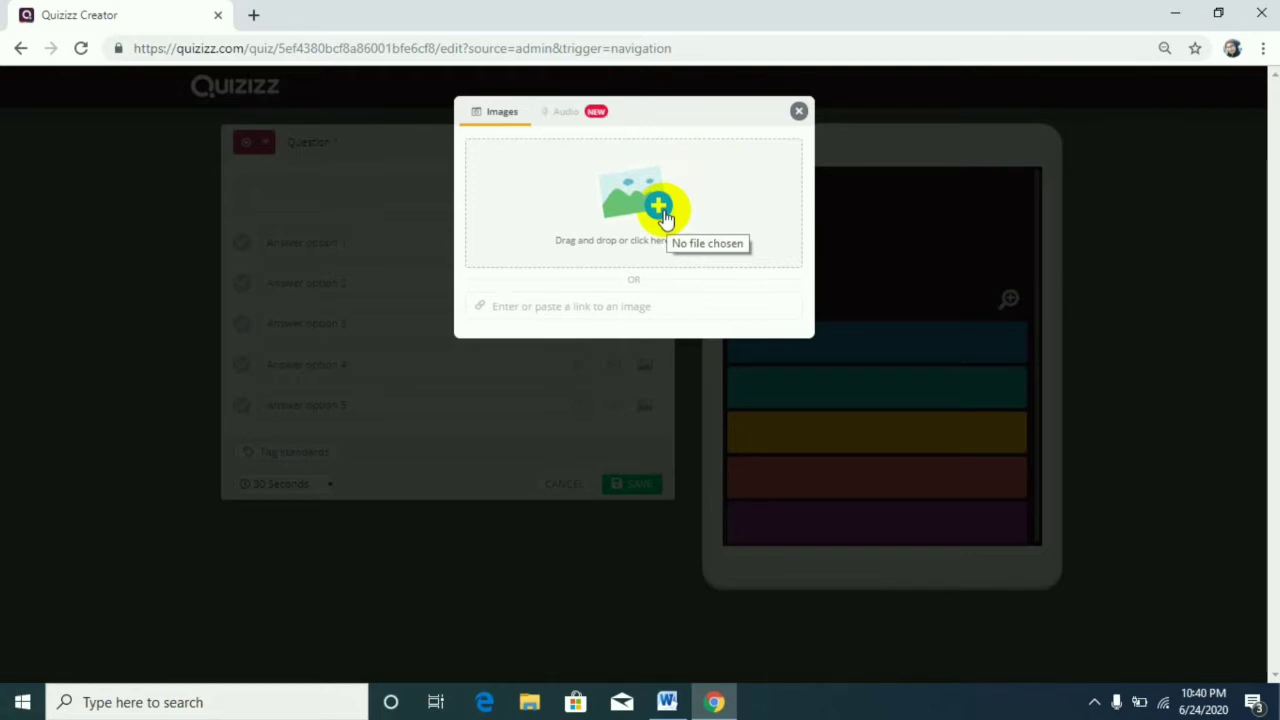
click(799, 112)
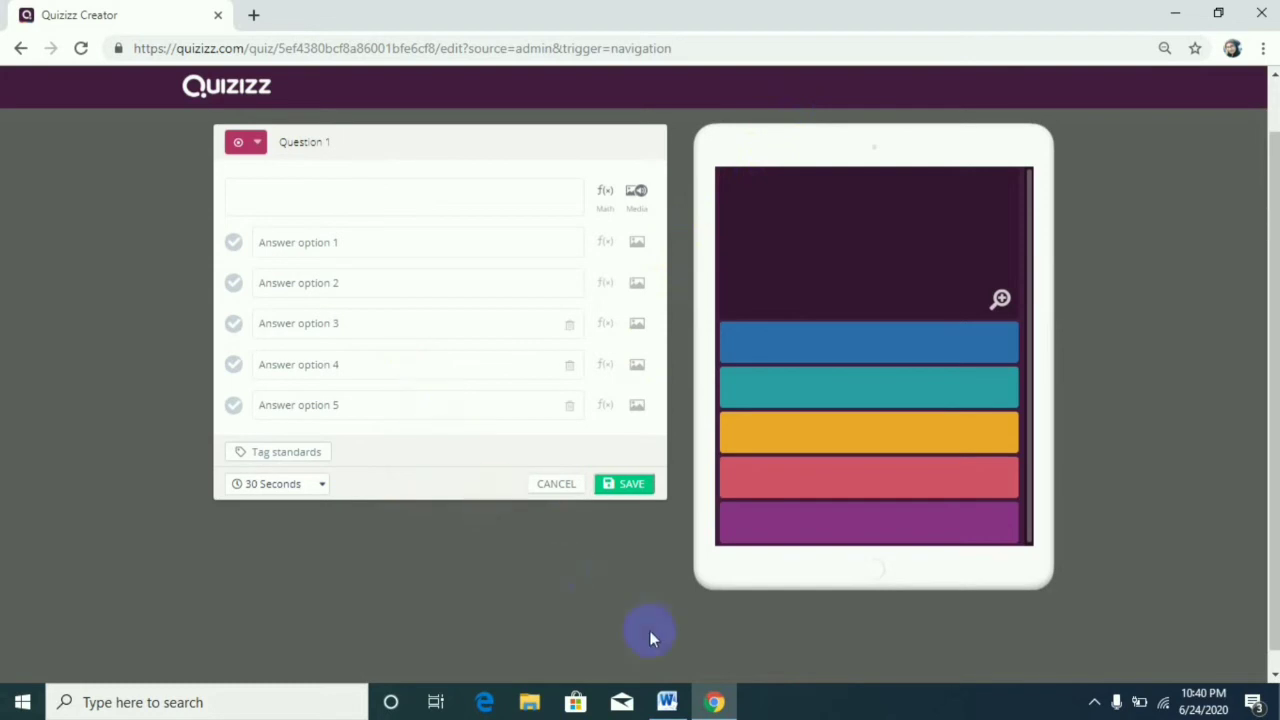
Copy question 1 "Bergerak adalah salah satu dari ...." with its four choices from the Word document and paste it into the Quizizz question text.
click(667, 702)
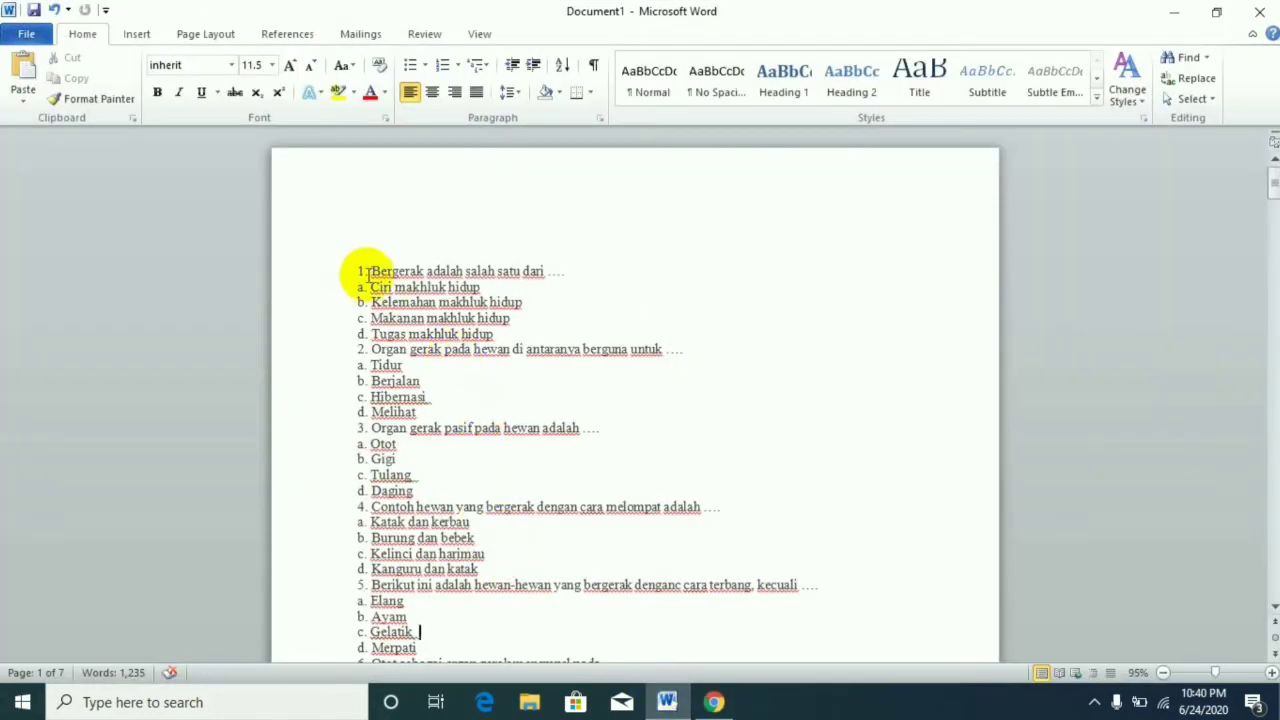
drag(368, 270, 625, 330)
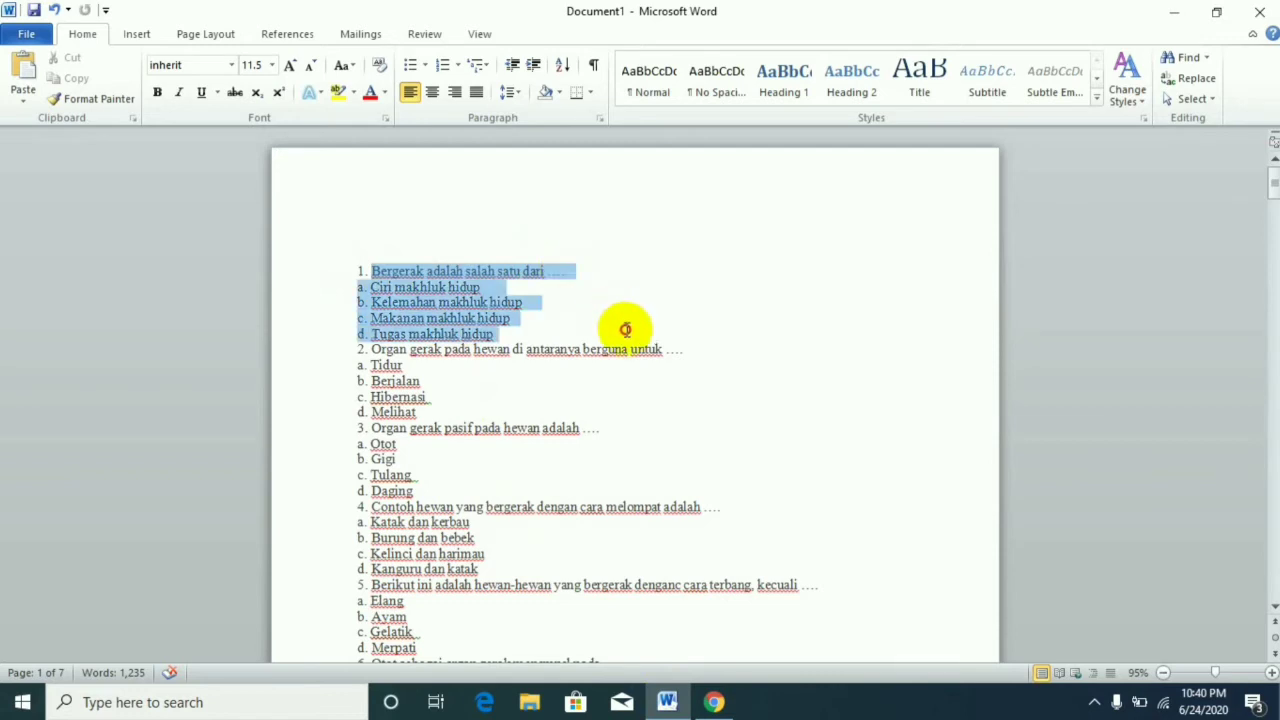
right_click(418, 271)
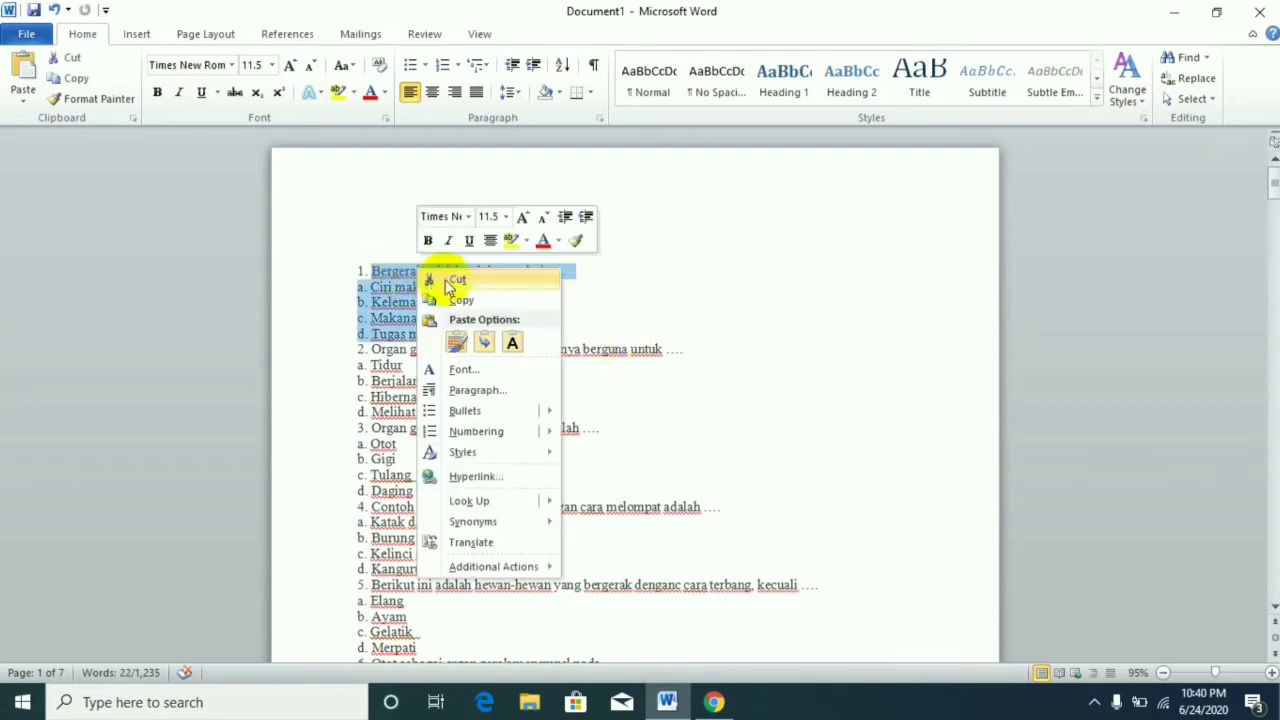
click(472, 302)
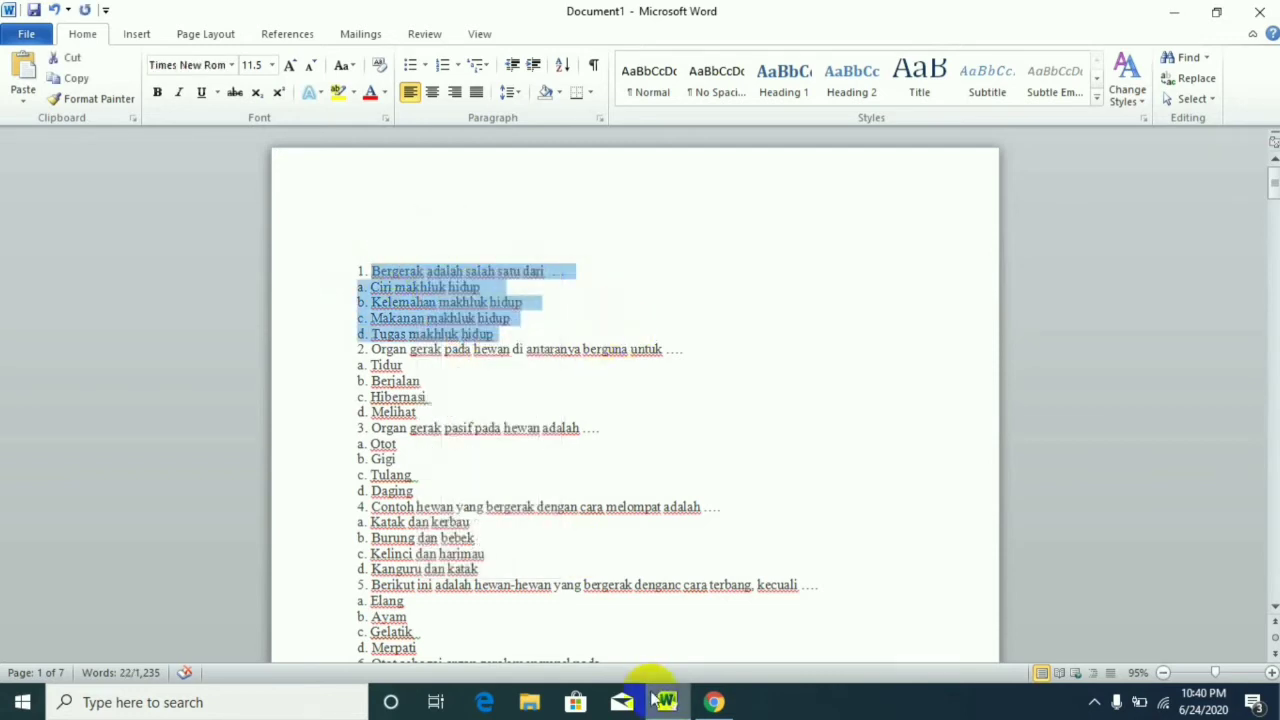
click(713, 702)
right_click(343, 202)
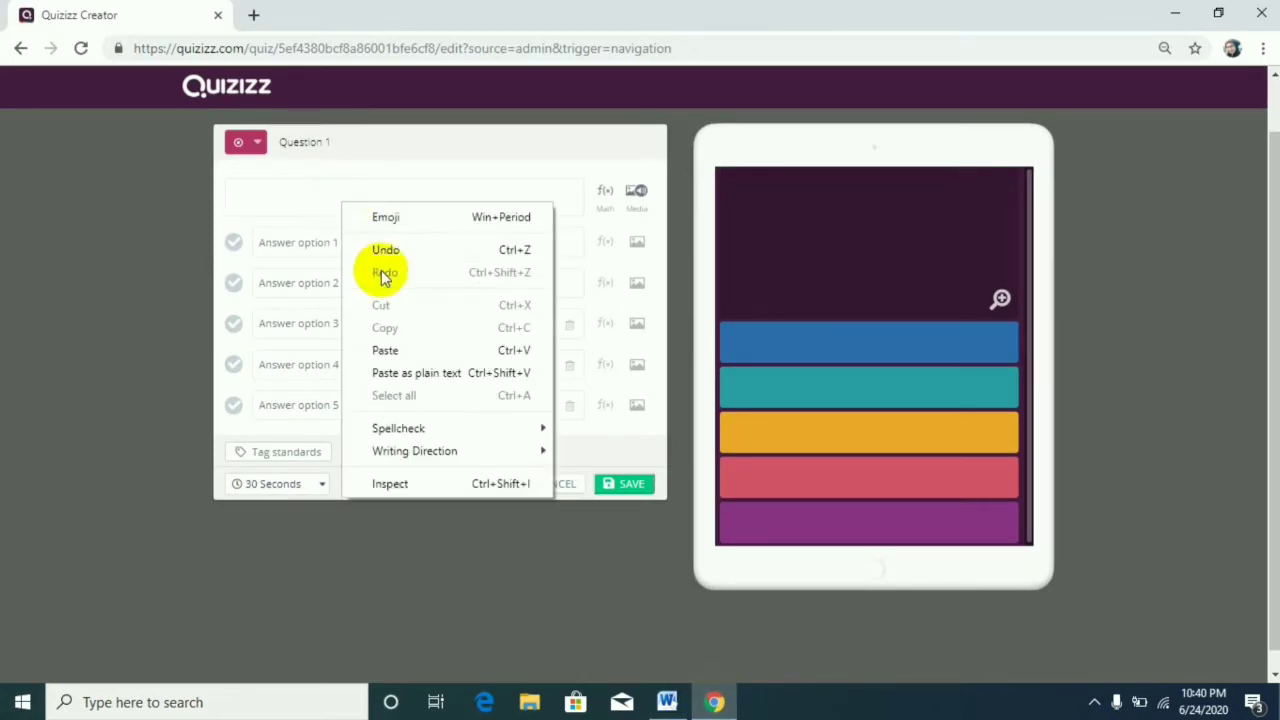
click(414, 349)
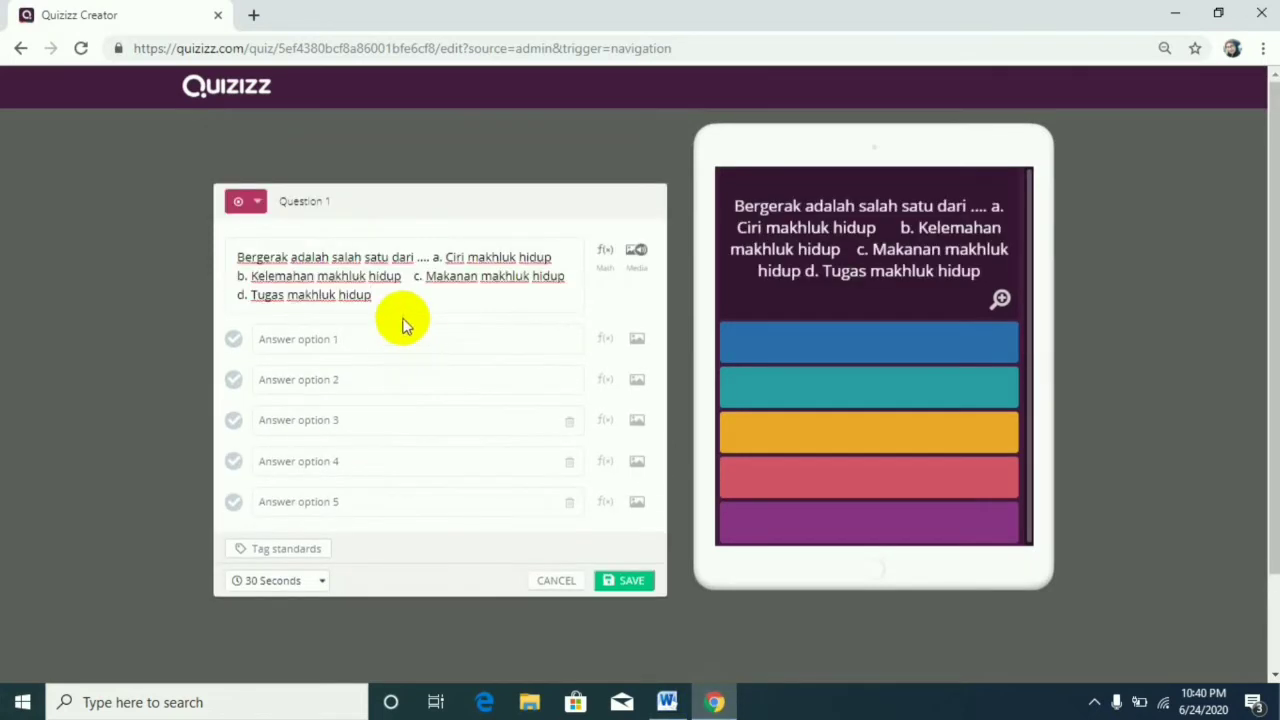
Separate choices a to d from the question sentence with a blank line and copy them.
click(433, 257)
key(Return)
key(Return)
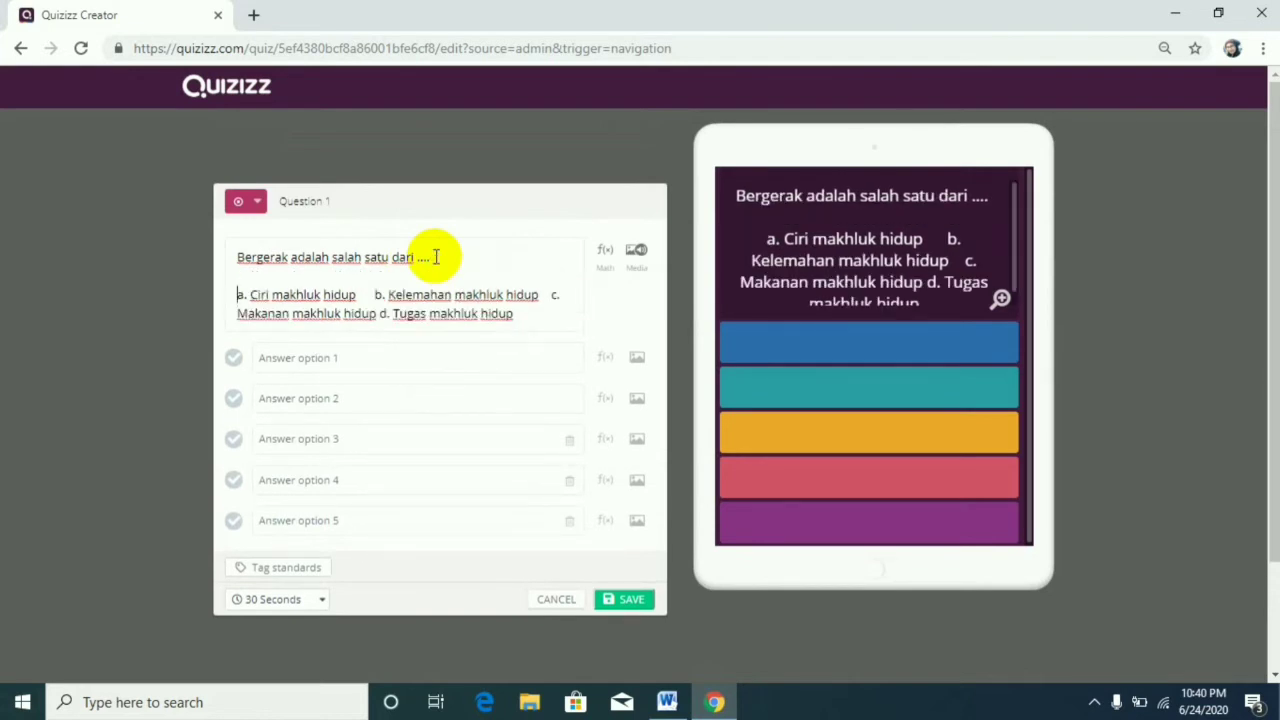
triple_click(549, 314)
right_click(518, 315)
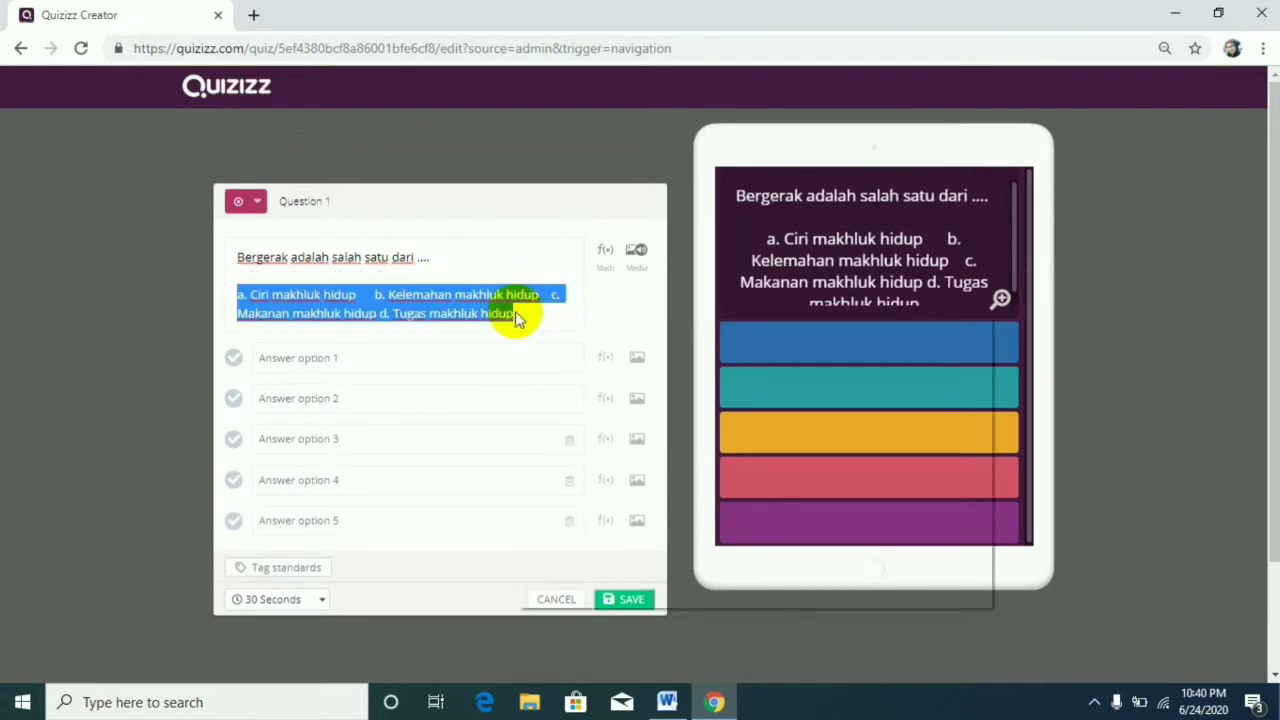
click(559, 382)
Paste the copied choices into answer options 1 to 4 and delete them from the question text.
click(498, 357)
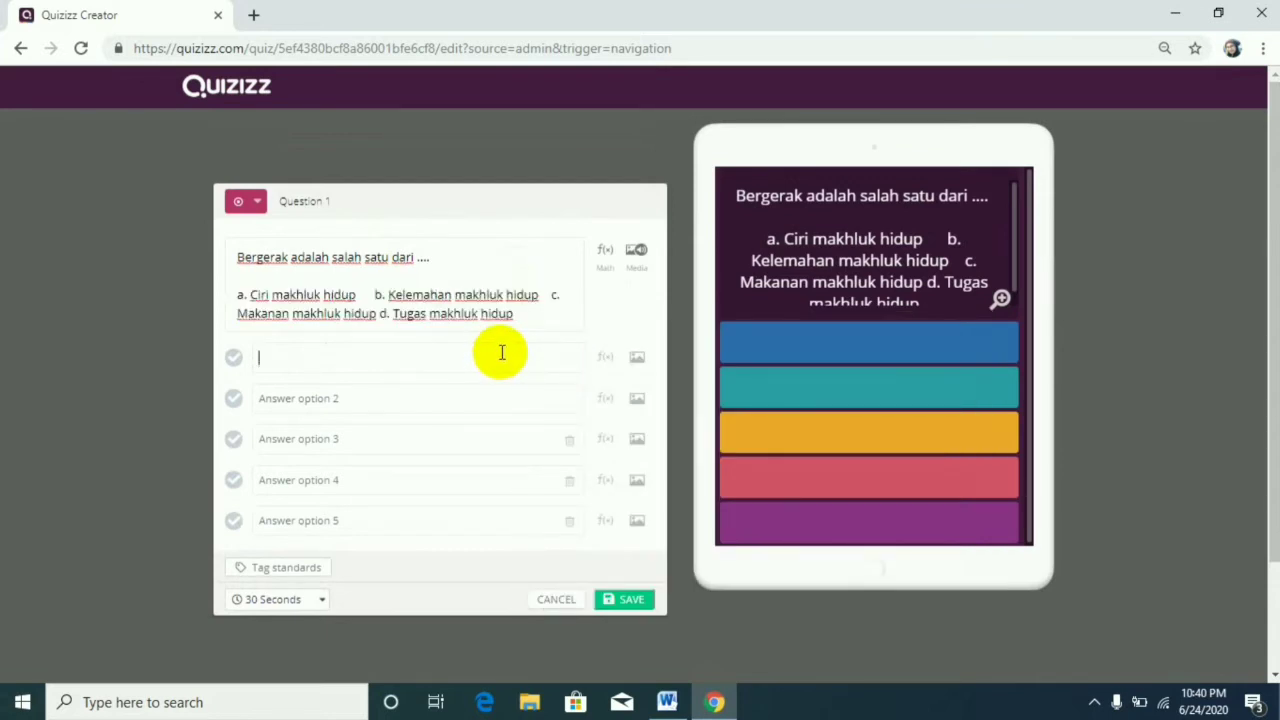
key(ctrl+v)
click(417, 409)
key(ctrl+v)
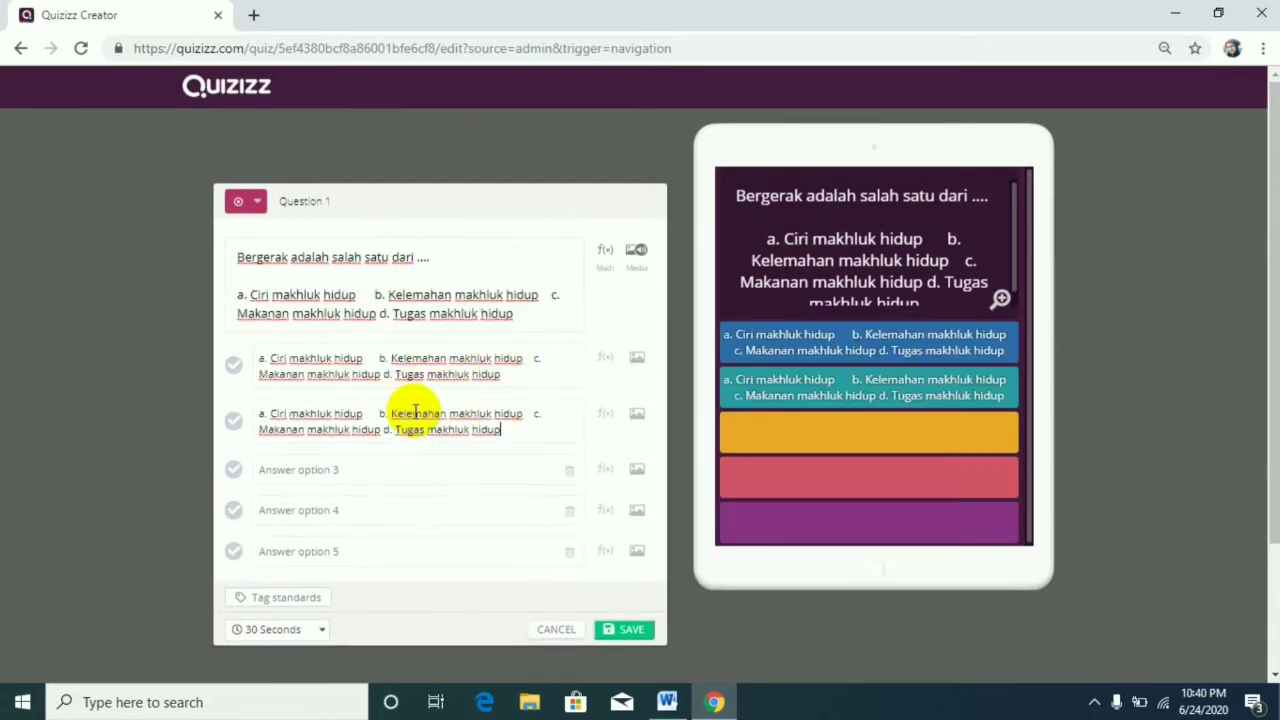
click(420, 466)
key(ctrl+v)
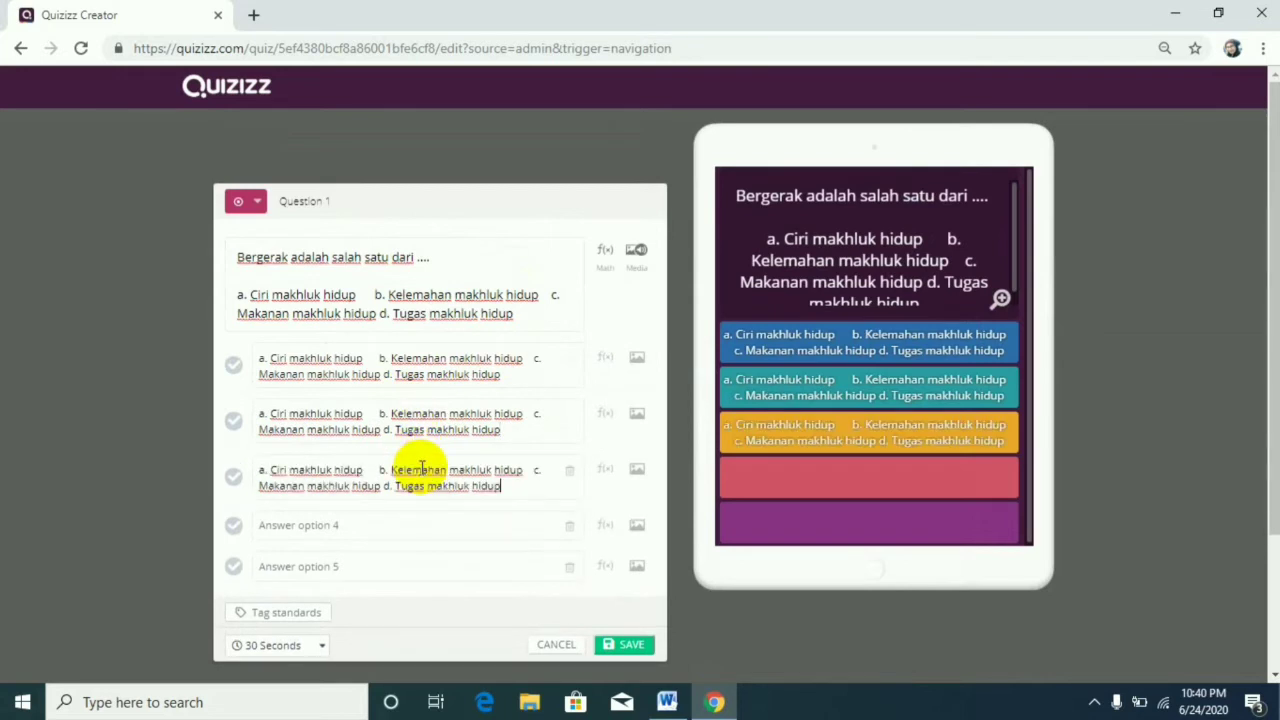
click(437, 523)
key(ctrl+v)
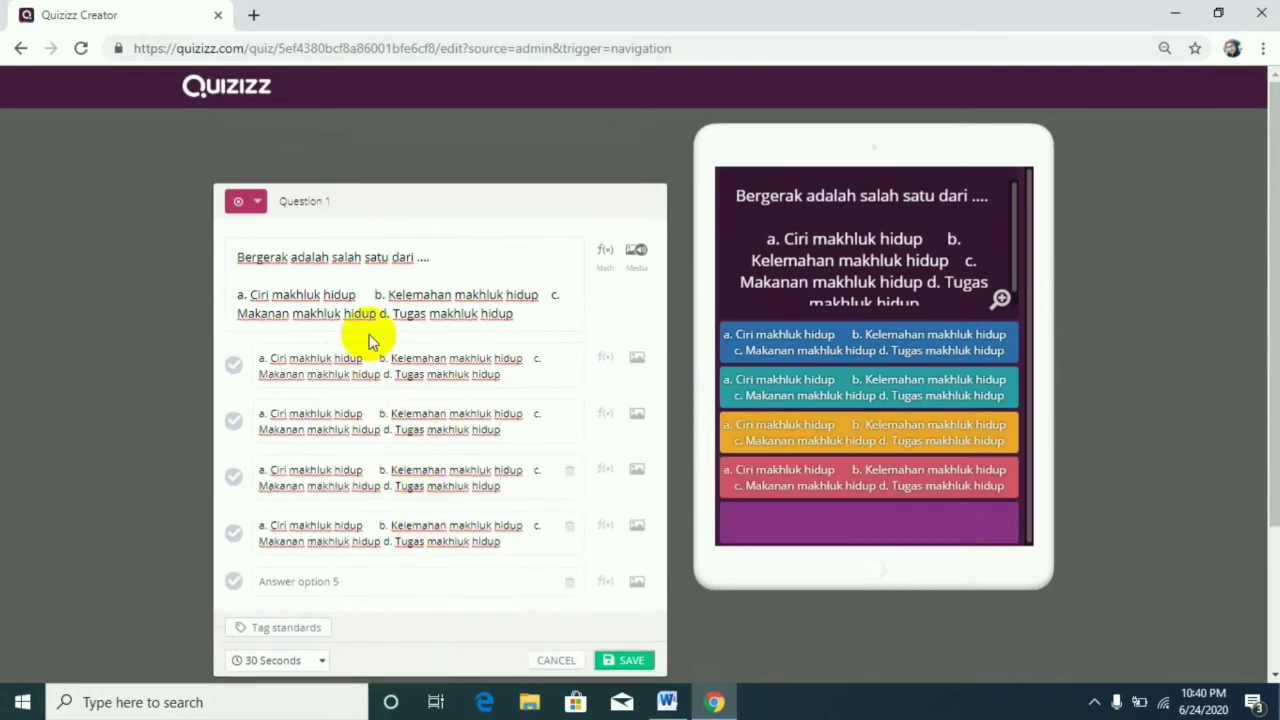
drag(428, 257, 523, 320)
key(BackSpace)
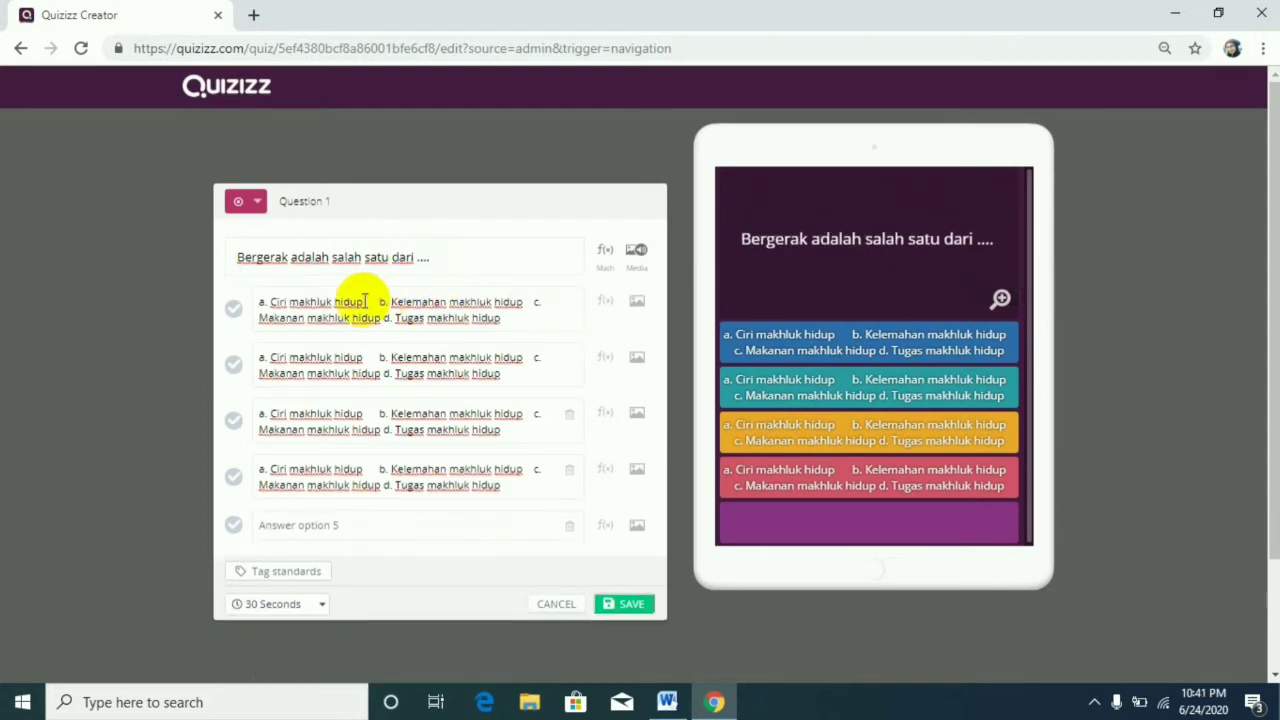
Trim answer option 1 to "Ciri makhluk hidup" and answer option 2 to "Kelemahan makhluk hidup".
click(269, 301)
key(BackSpace)
key(BackSpace)
key(BackSpace)
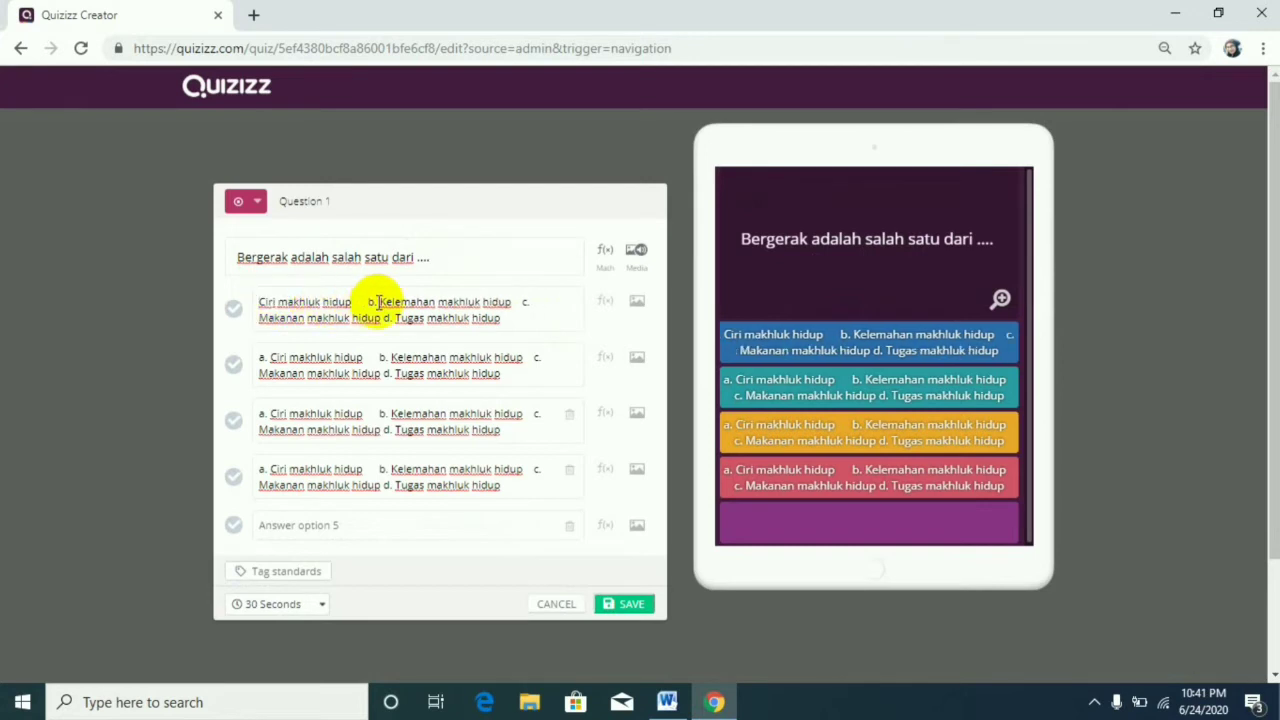
drag(360, 303, 571, 337)
key(BackSpace)
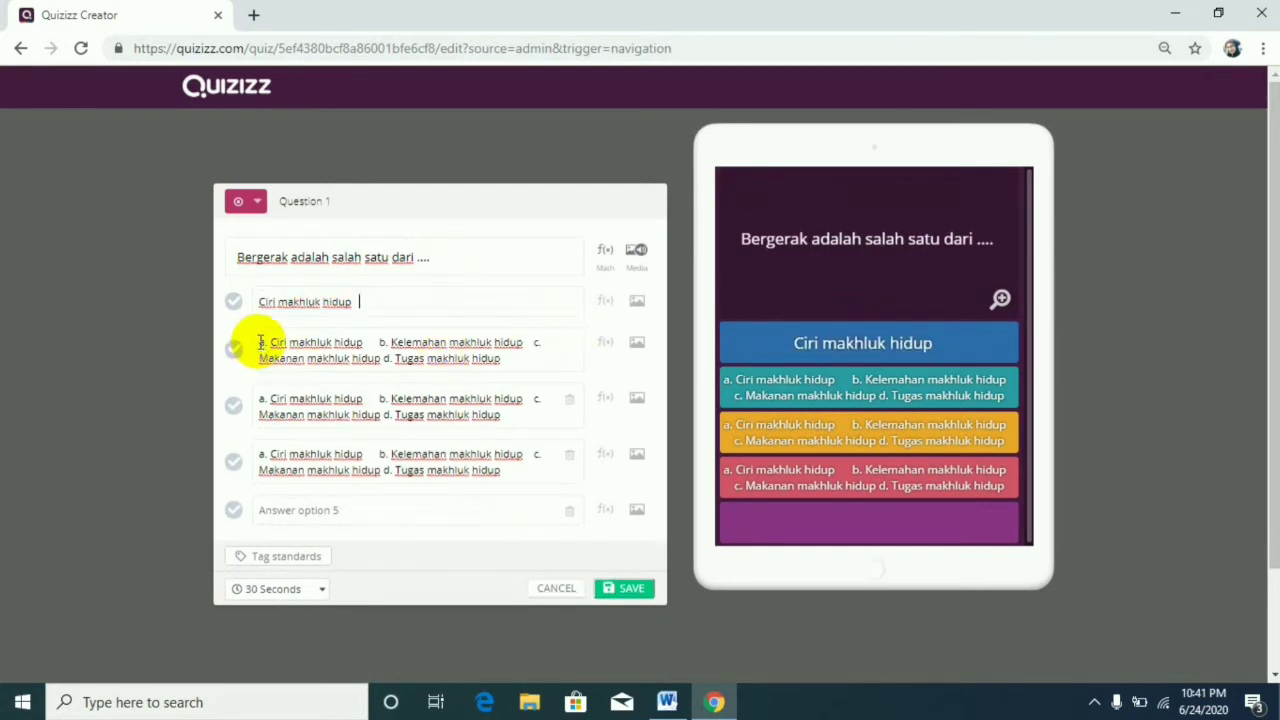
drag(260, 342, 409, 374)
key(BackSpace)
Trim answer option 3 to "Makanan makhluk hidup" and answer option 4 to "Tugas makhluk hidup".
key(BackSpace)
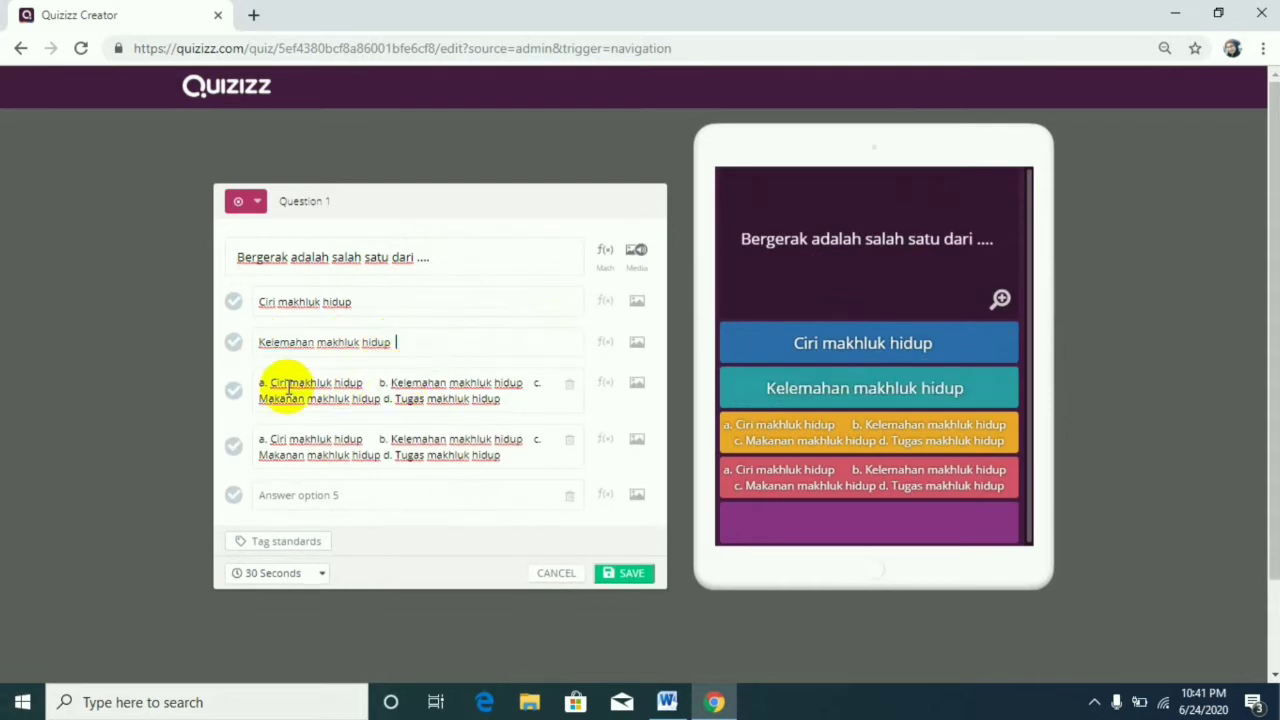
drag(260, 382, 541, 385)
key(BackSpace)
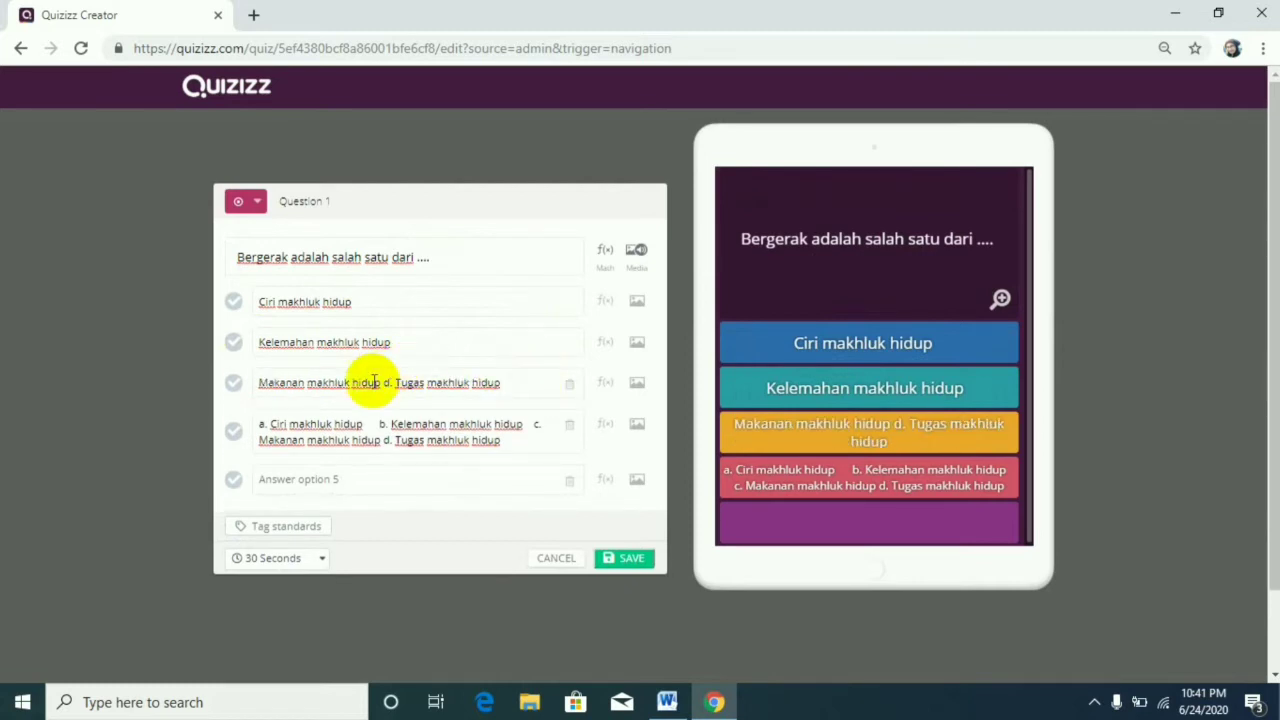
drag(386, 385, 523, 386)
key(BackSpace)
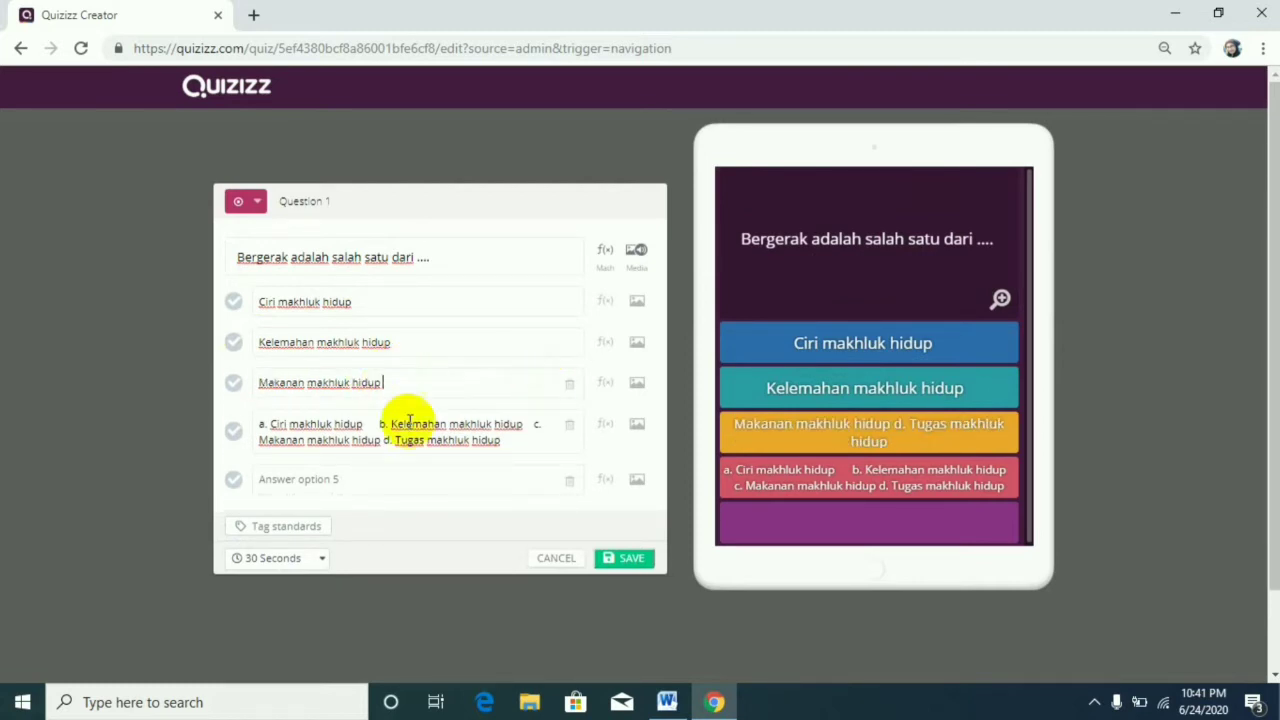
drag(262, 426, 394, 449)
key(BackSpace)
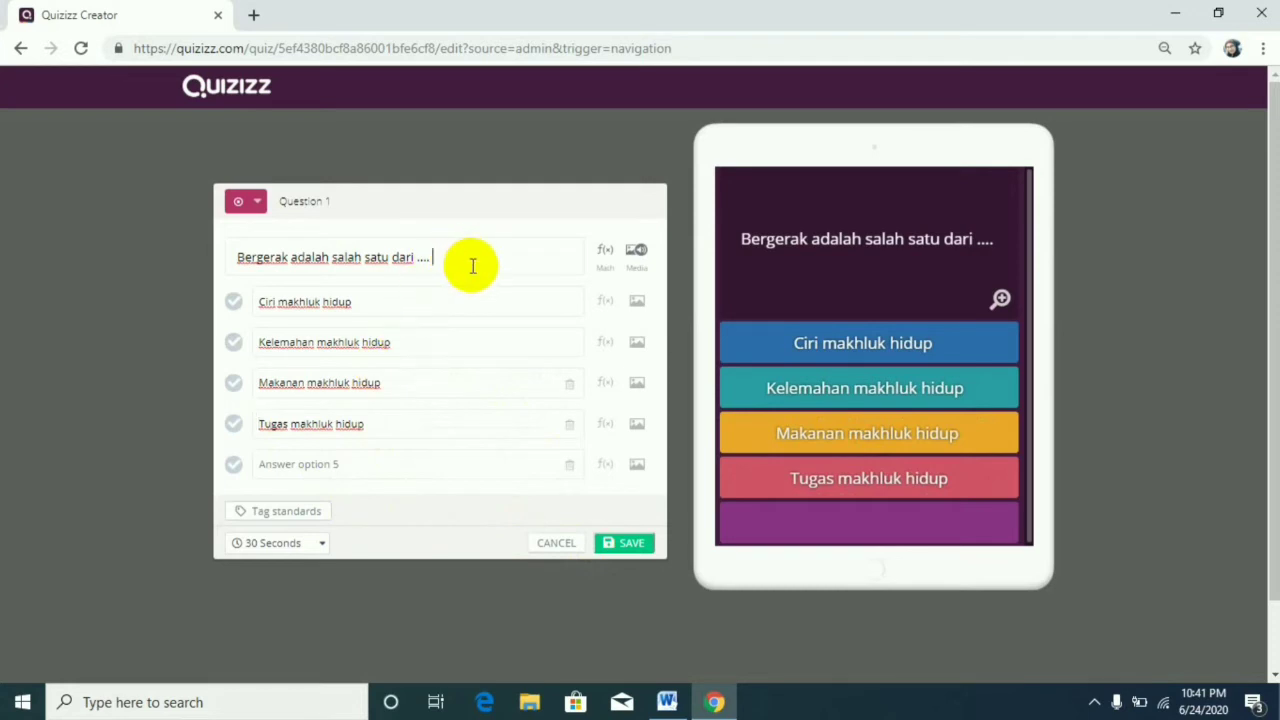
Try a 60-second time limit for question 1 and return it to 30 seconds.
scroll(429, 337, down, 1)
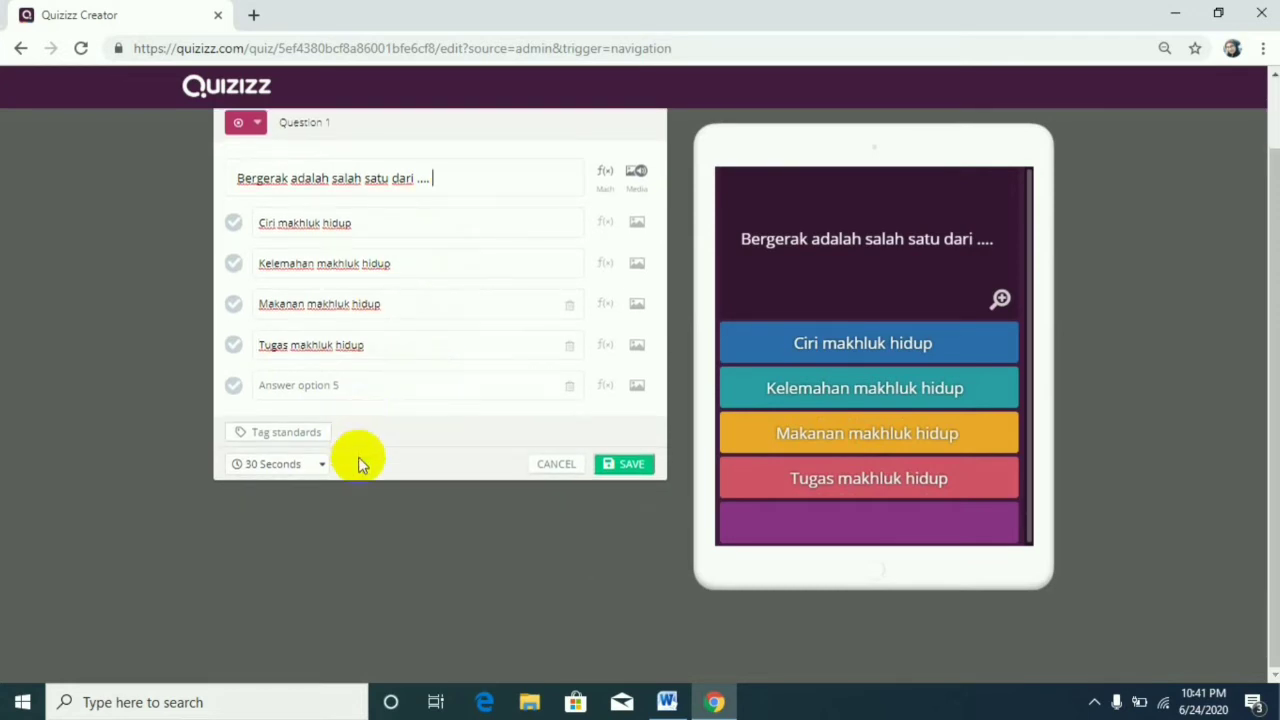
click(322, 466)
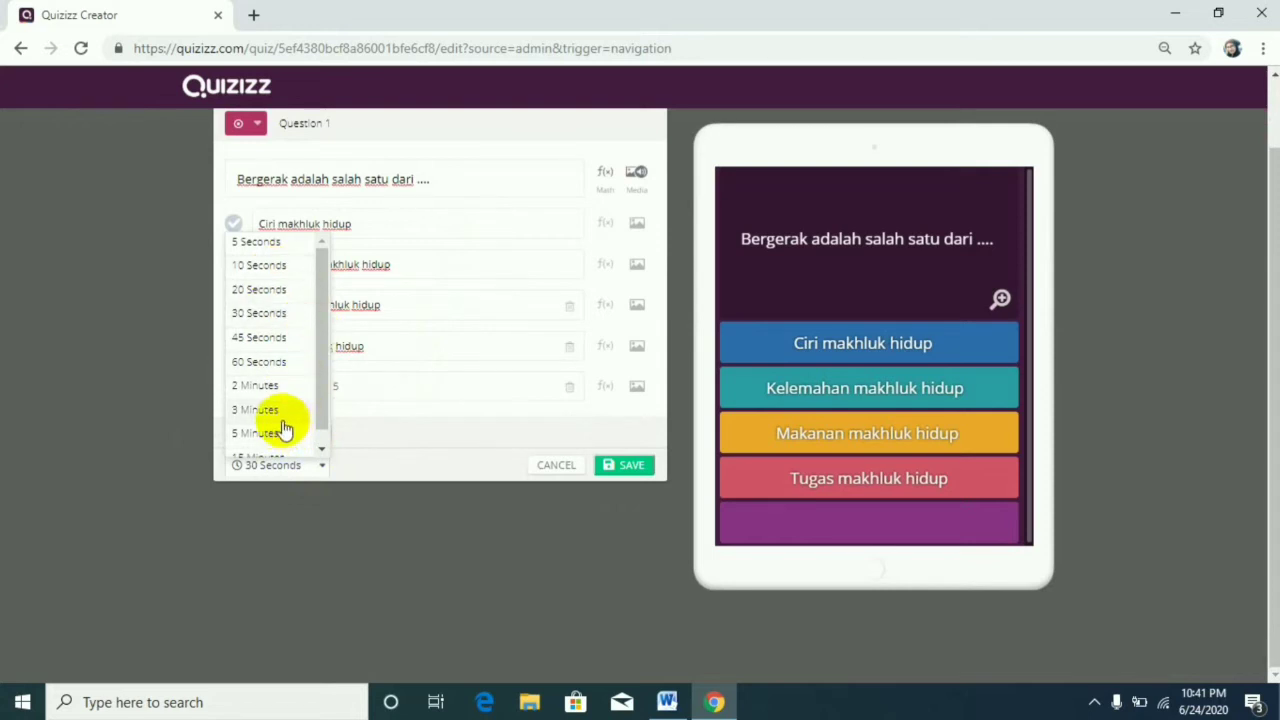
click(268, 316)
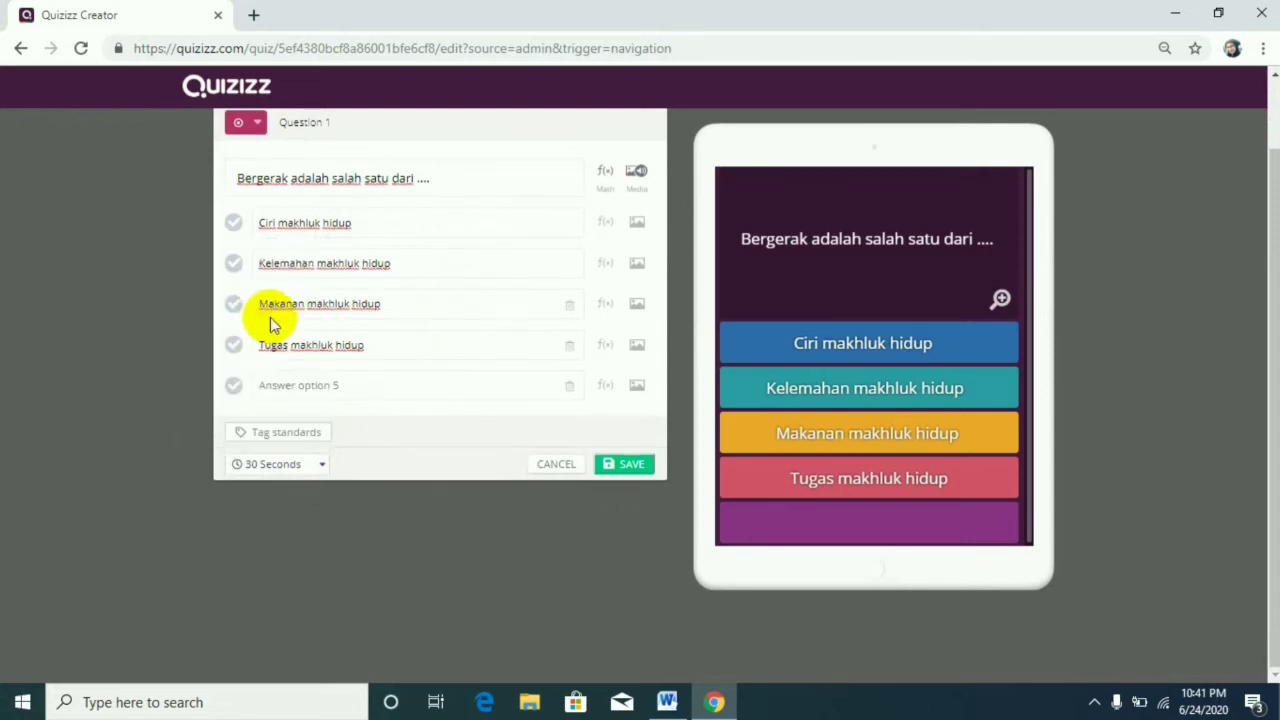
click(327, 466)
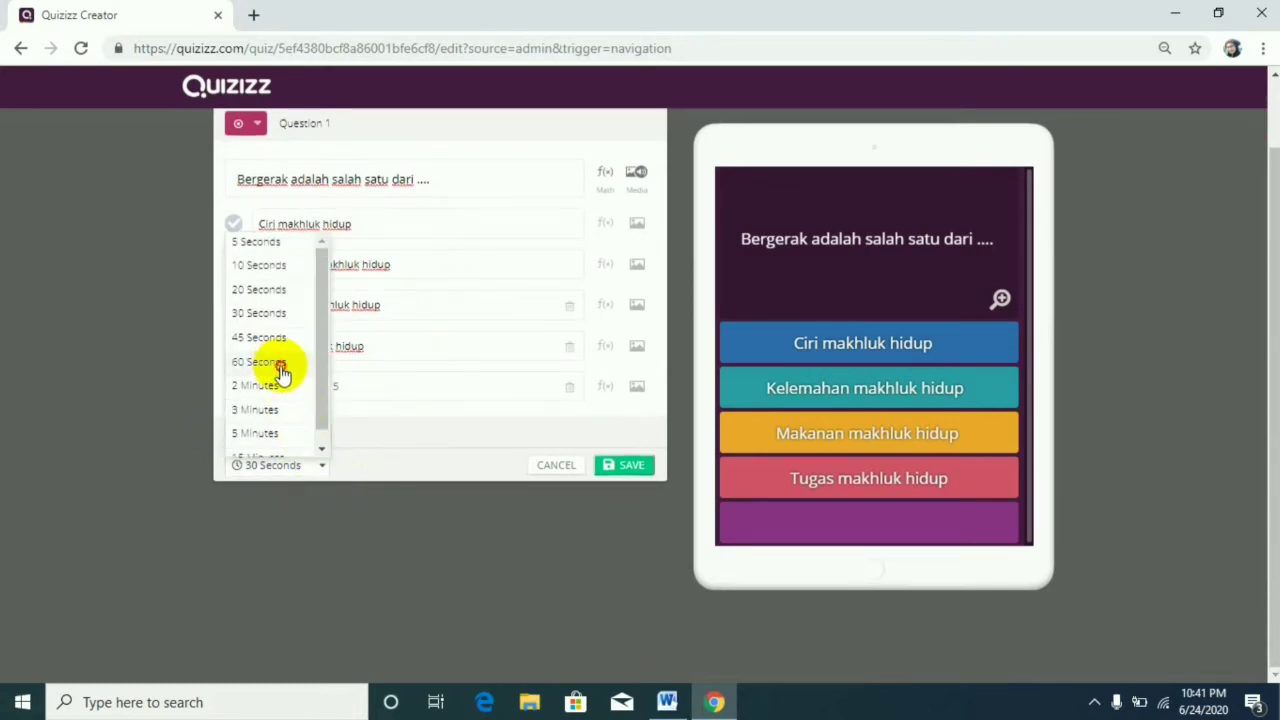
click(280, 365)
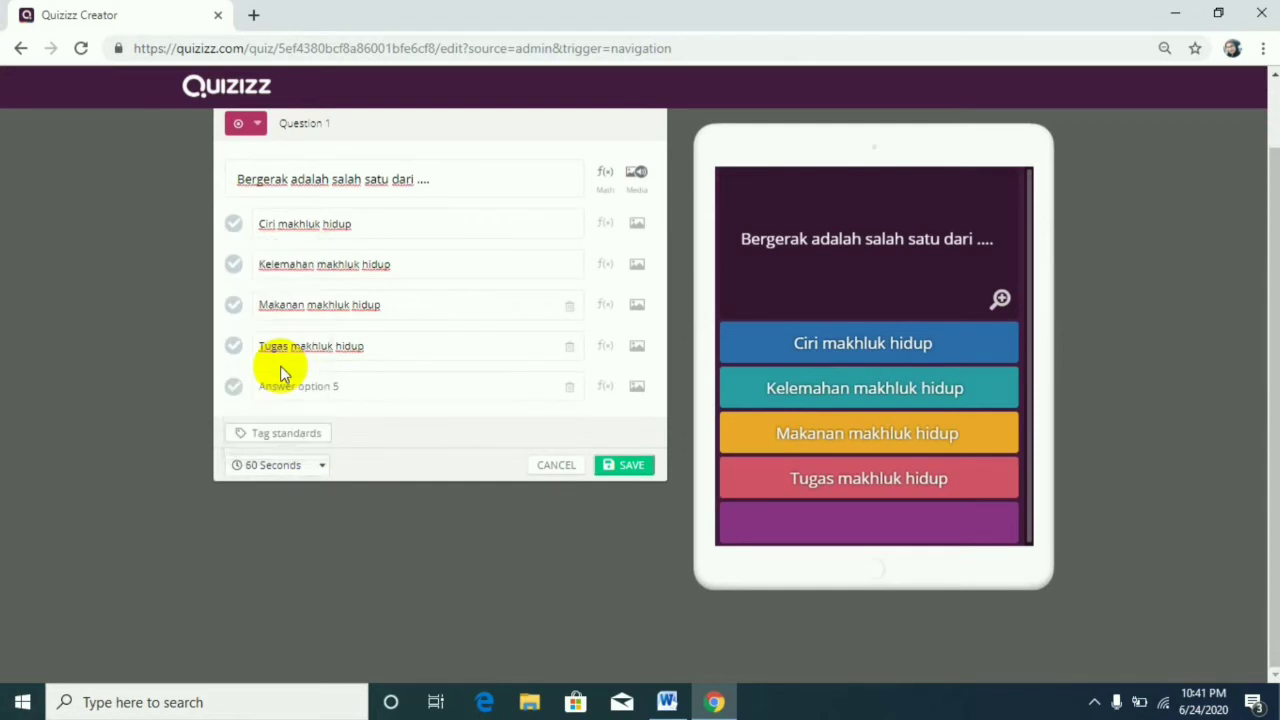
click(325, 468)
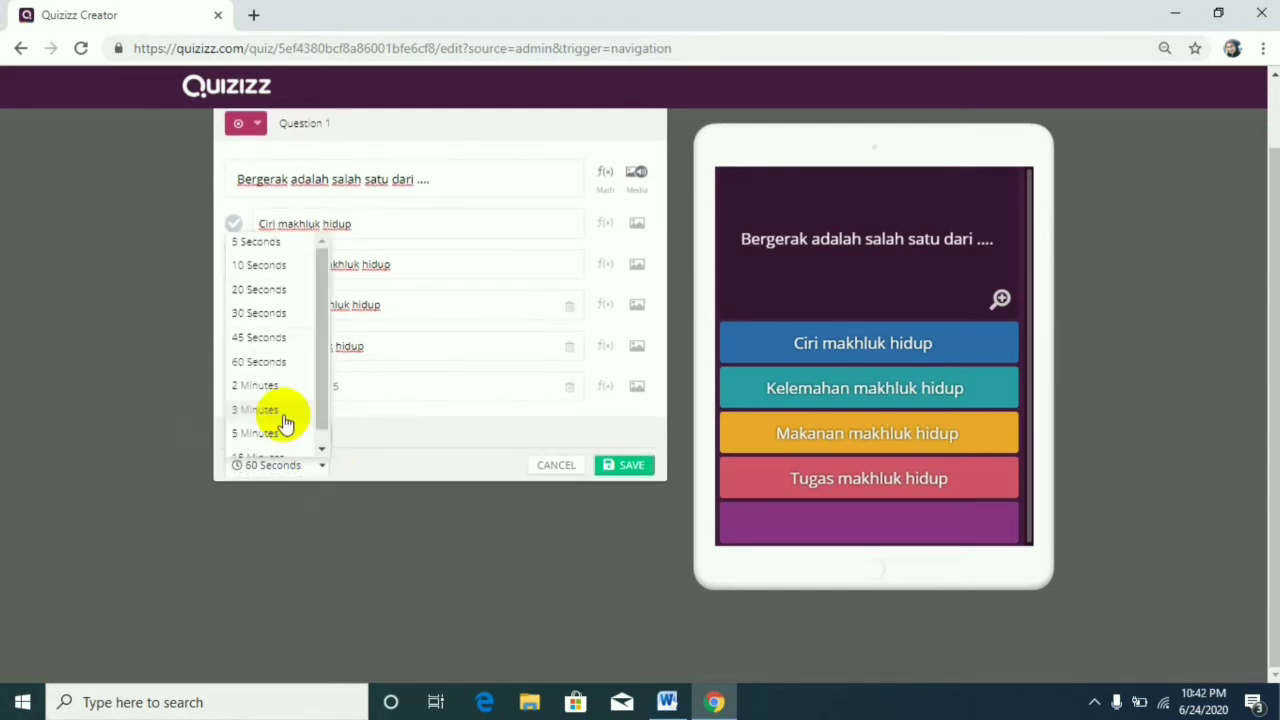
click(265, 314)
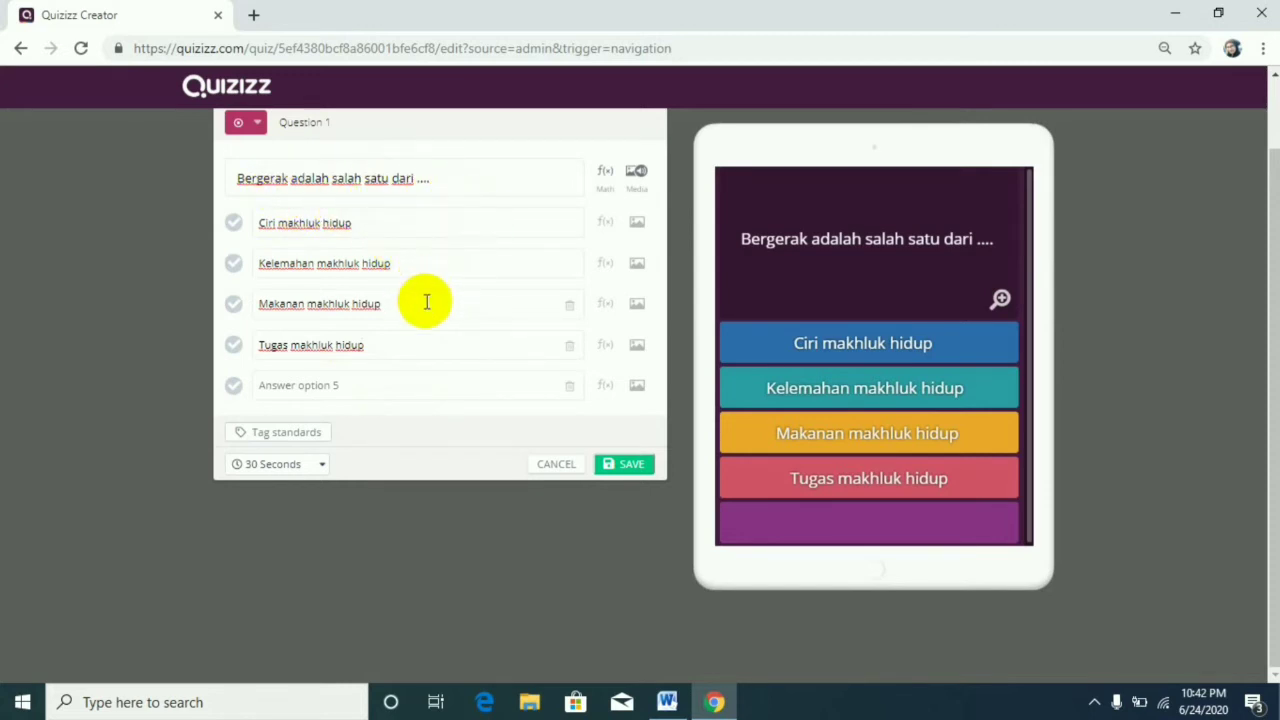
Mark "Ciri makhluk hidup" as the correct answer and save question 1.
click(234, 226)
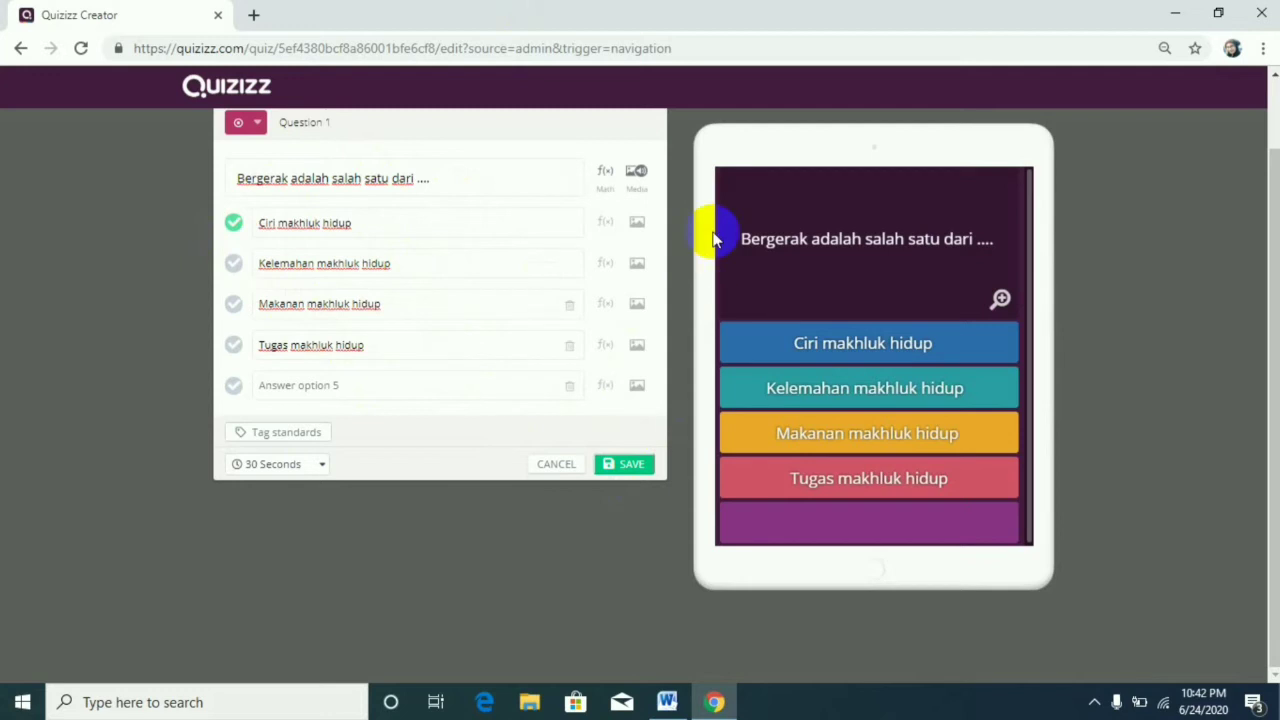
click(626, 466)
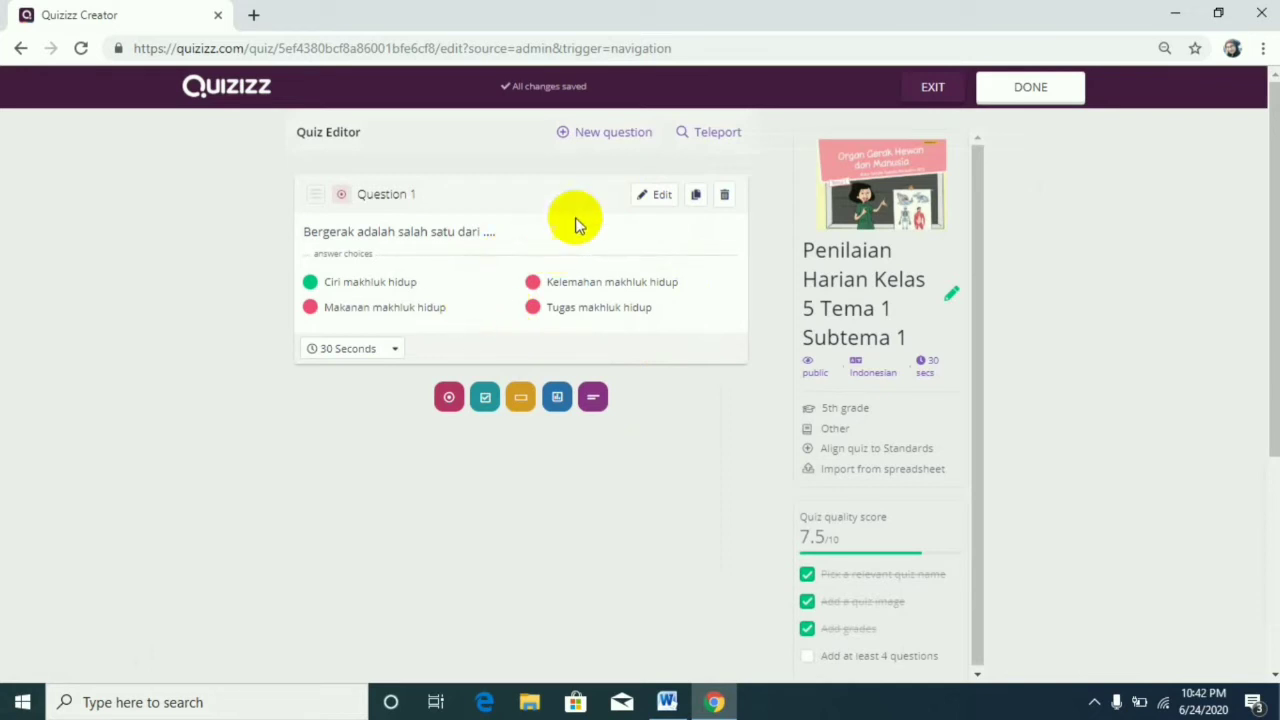
Add a multiple-choice question and paste question 2 "Organ gerak pada hewan di antaranya berguna untuk ...." with its choices from the Word document into its text.
click(610, 134)
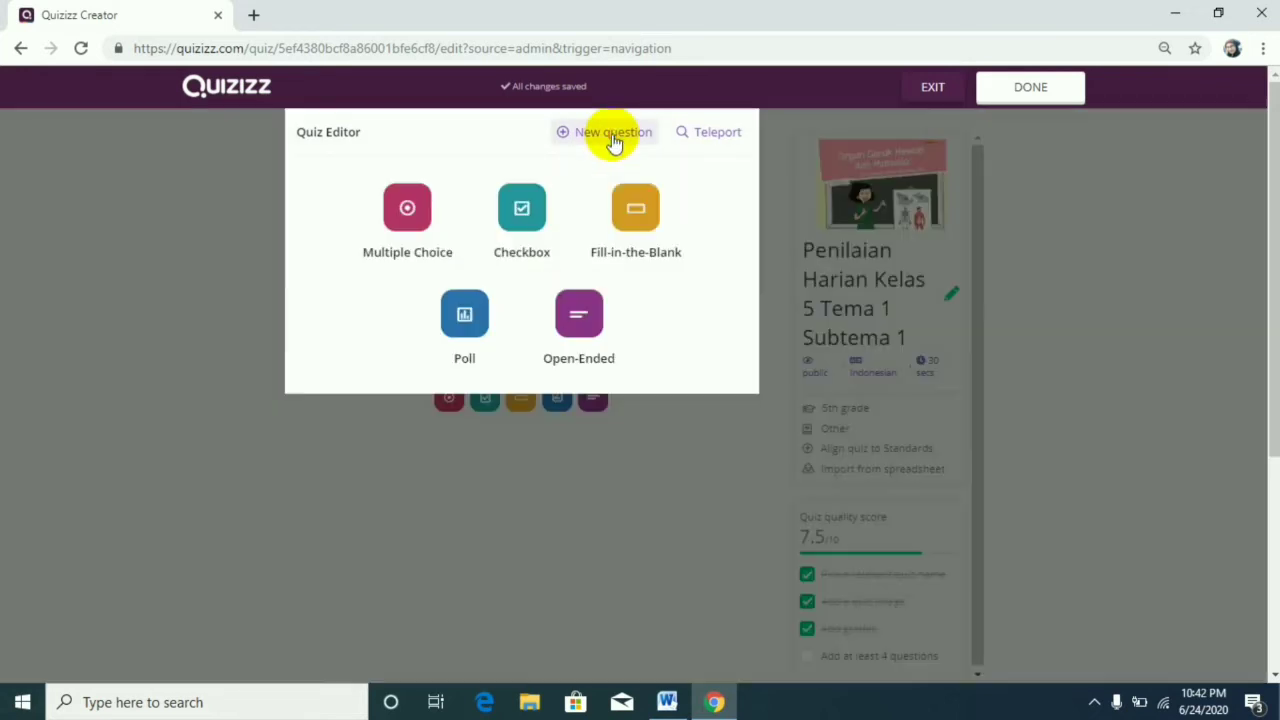
click(405, 249)
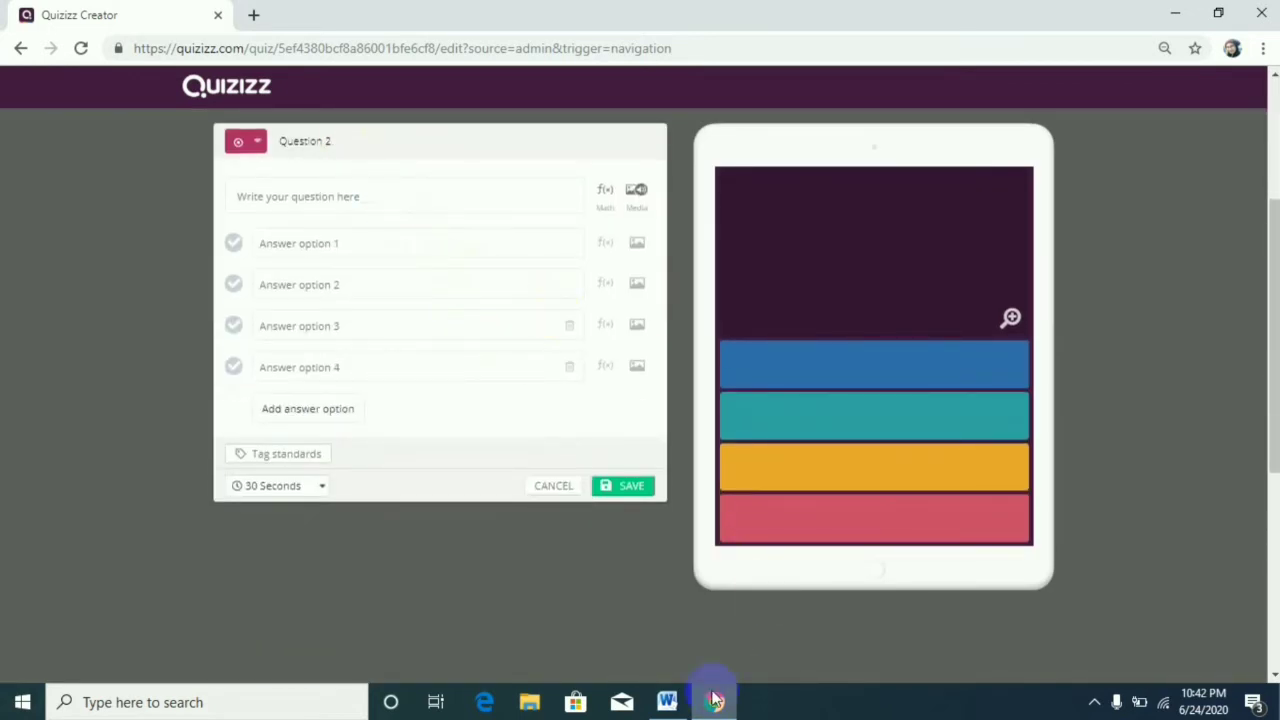
click(667, 702)
drag(362, 349, 608, 414)
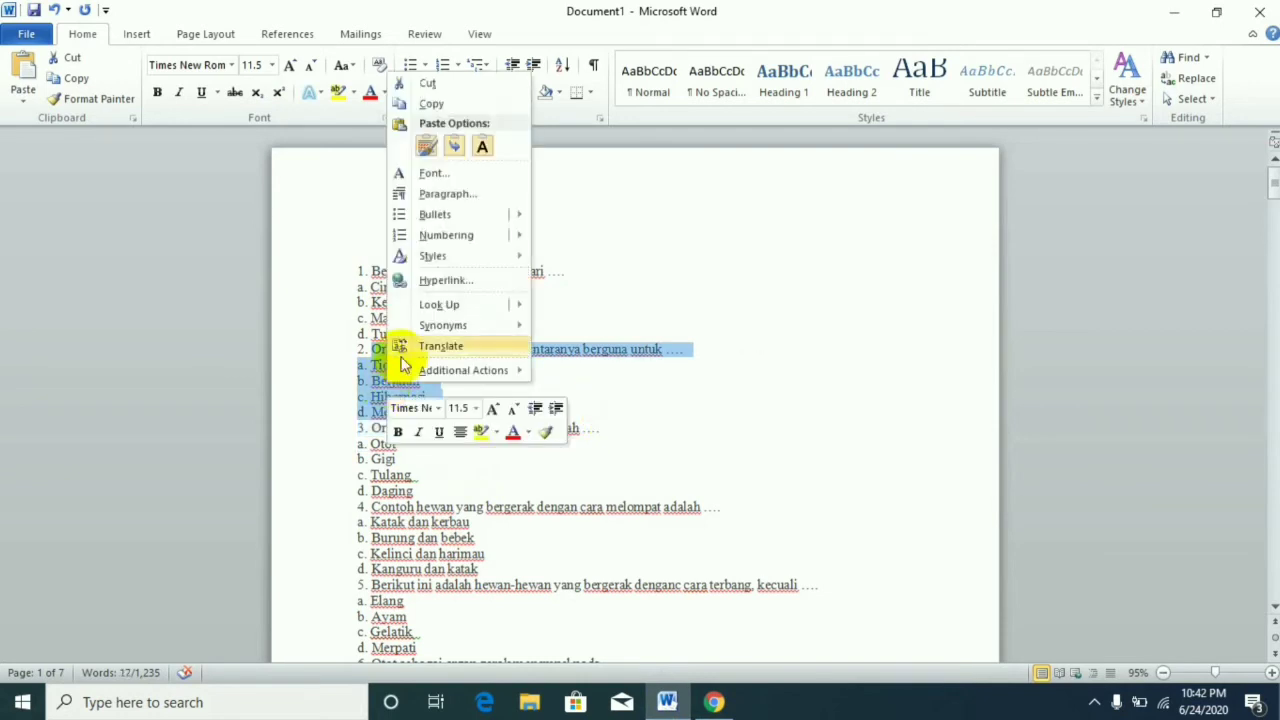
click(420, 103)
click(716, 703)
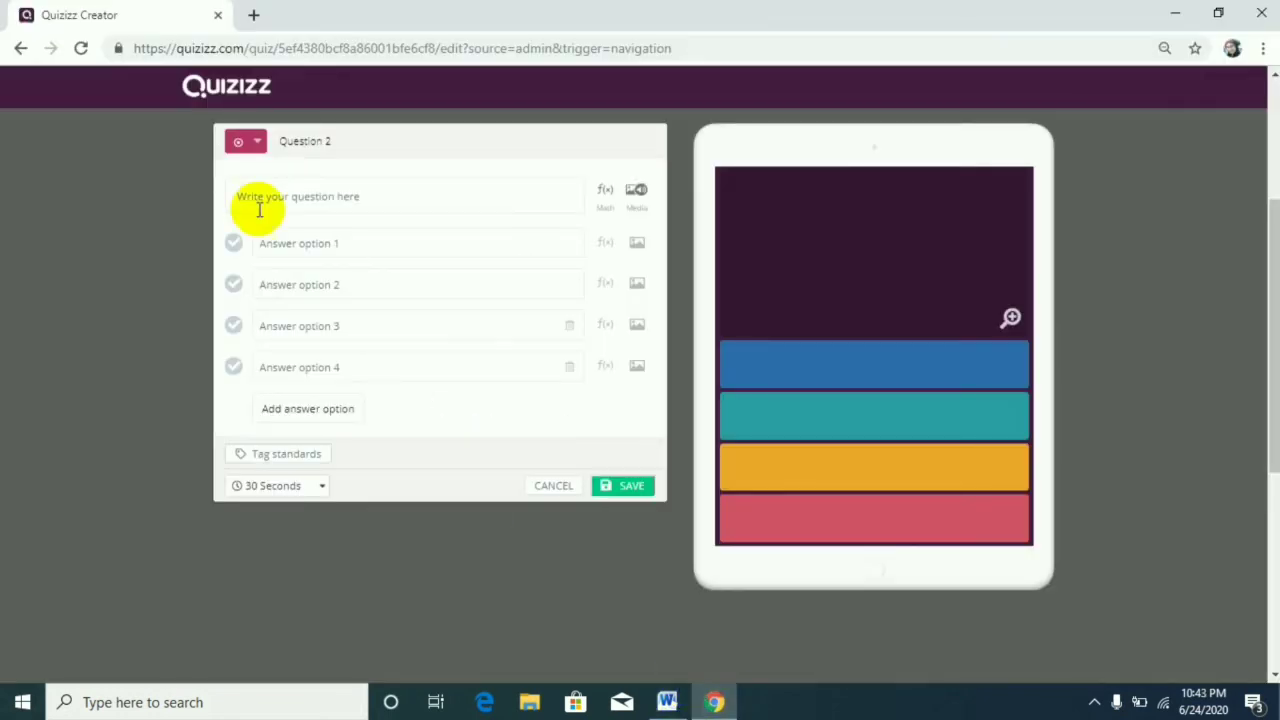
right_click(289, 197)
click(338, 343)
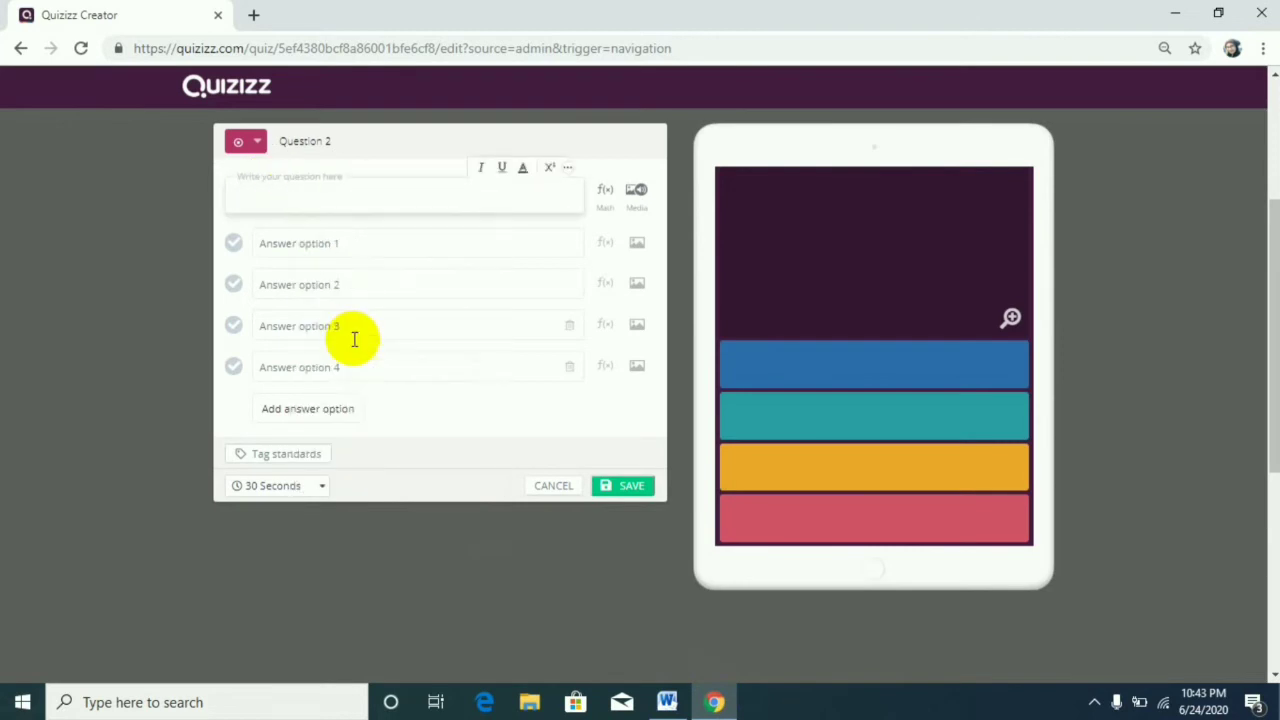
Copy question 2's choices from "Tidur" to "Melihat" into answer options 1 to 4 and delete them from the question text.
drag(256, 210, 334, 263)
right_click(276, 232)
click(336, 301)
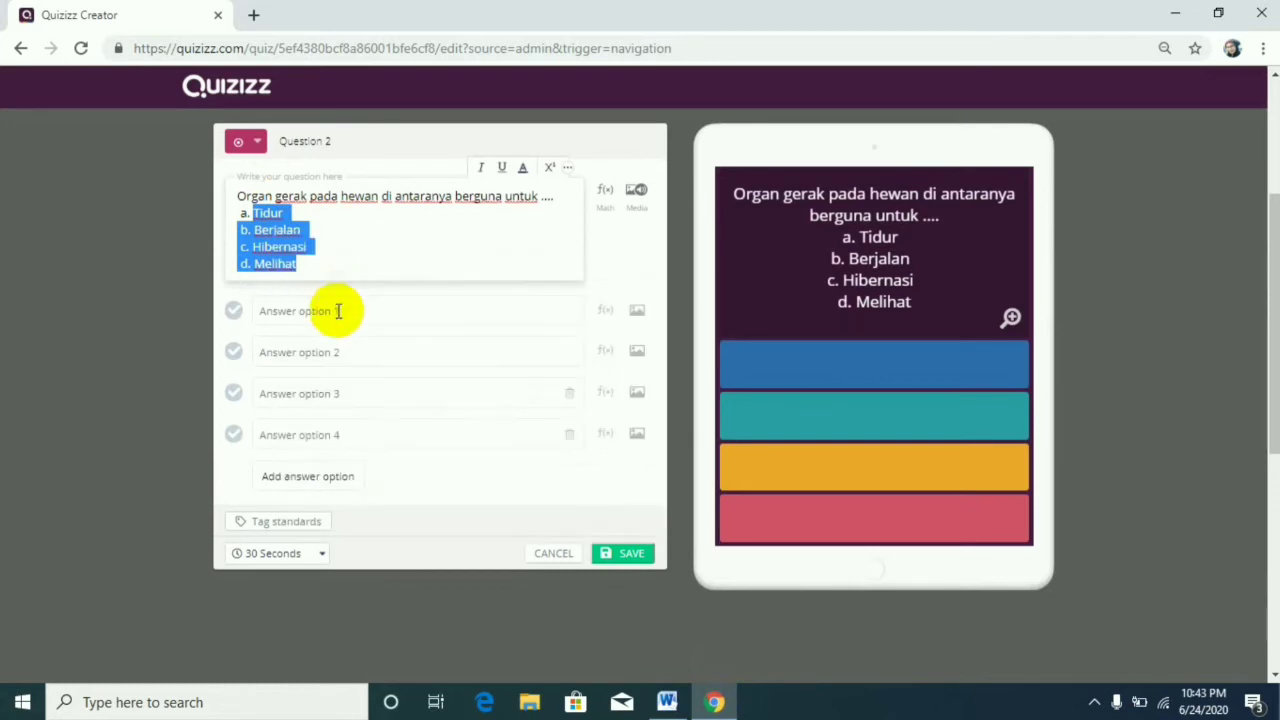
click(338, 314)
key(ctrl+v)
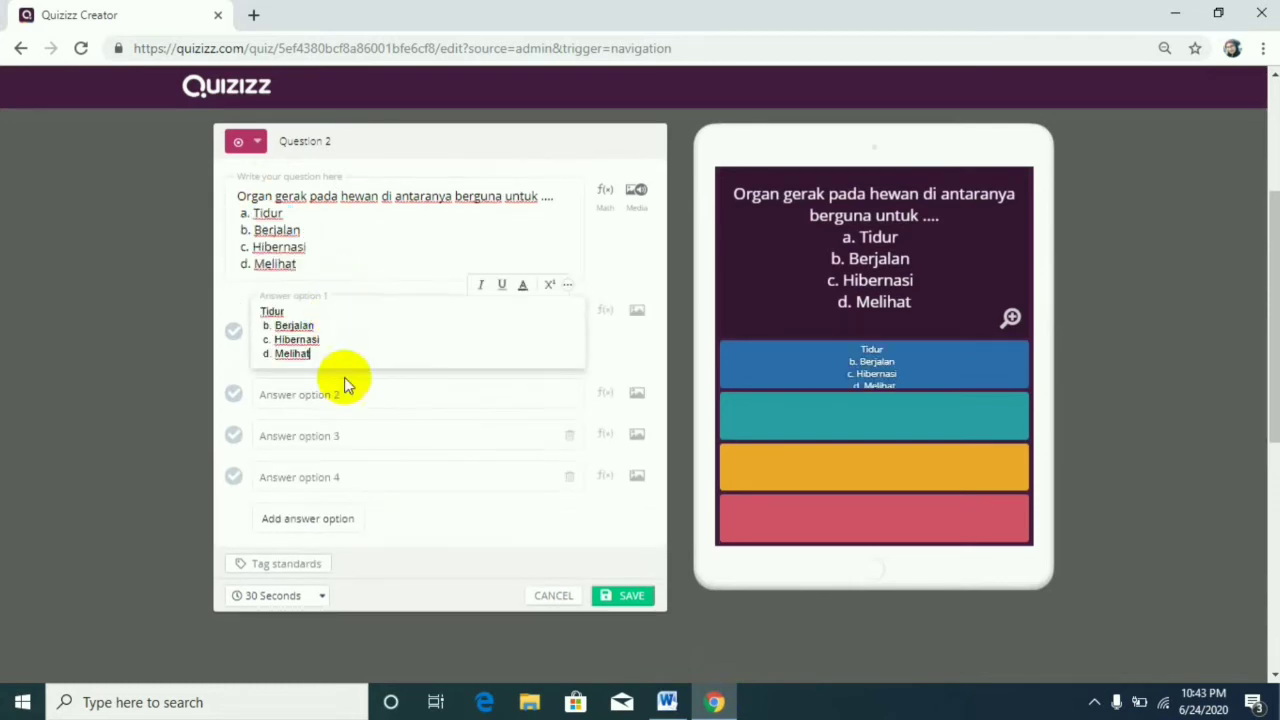
click(345, 396)
key(ctrl+v)
click(361, 468)
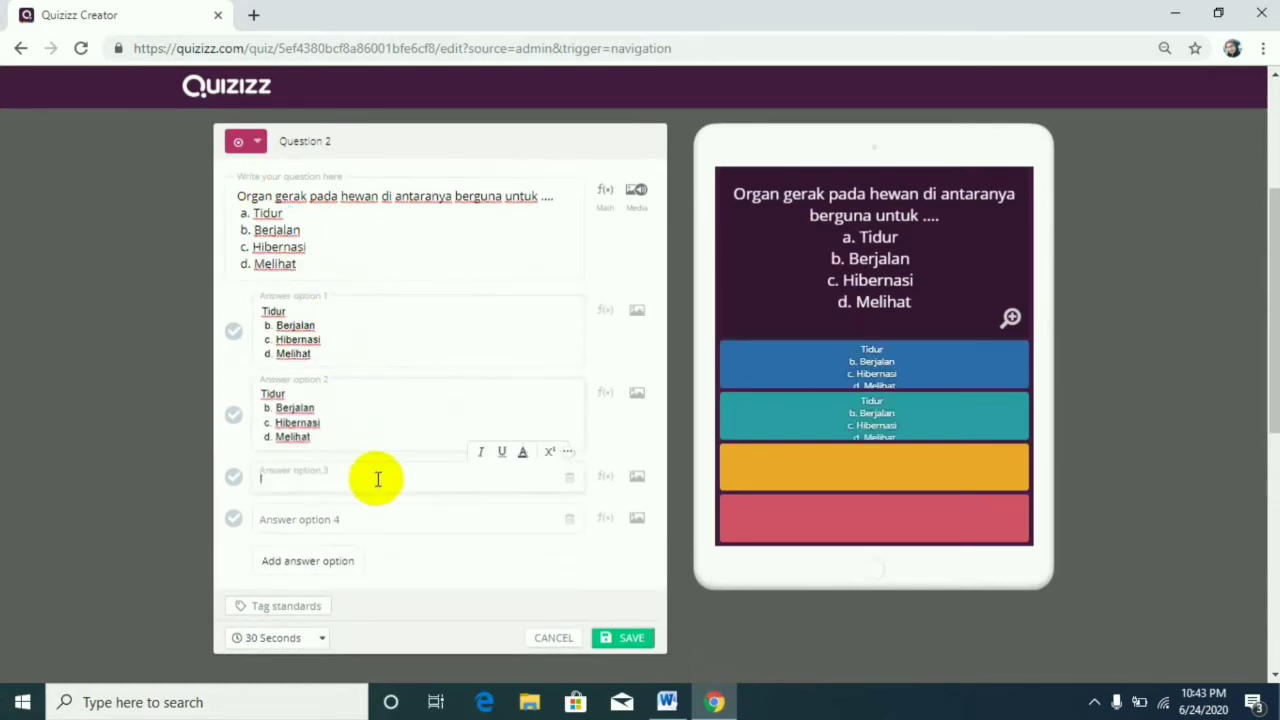
text(v)
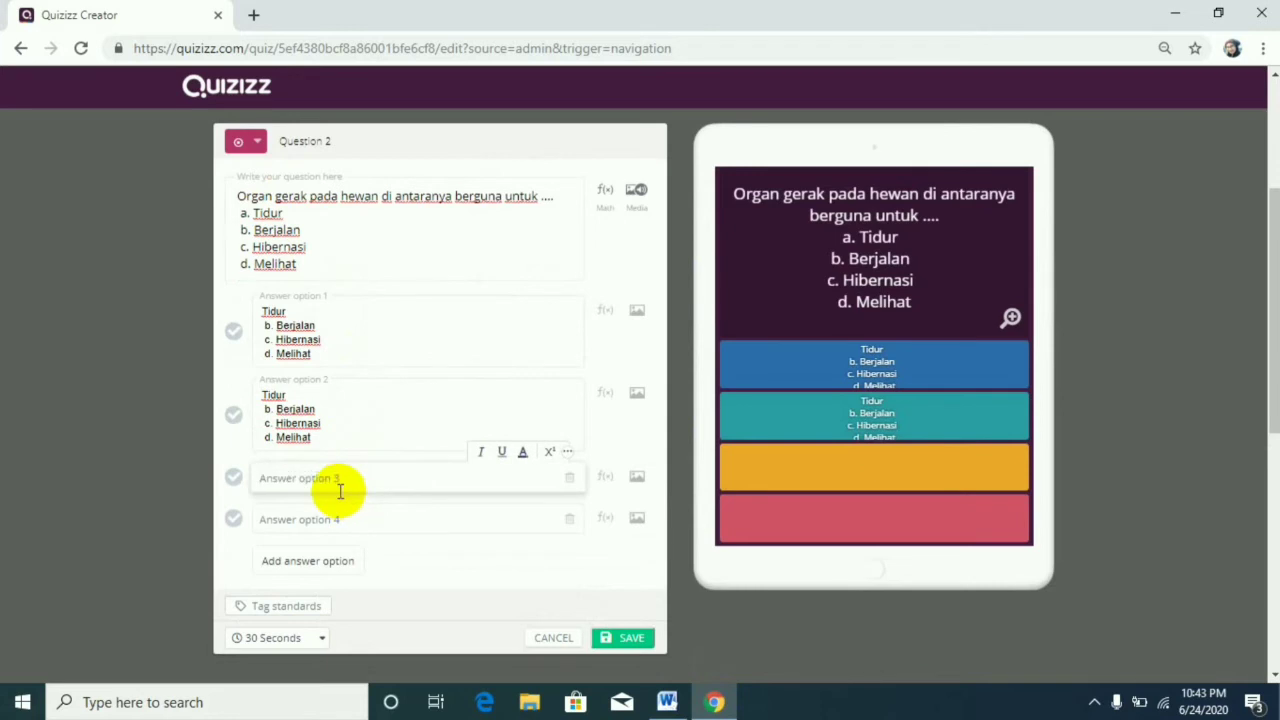
key(ctrl+v)
click(392, 567)
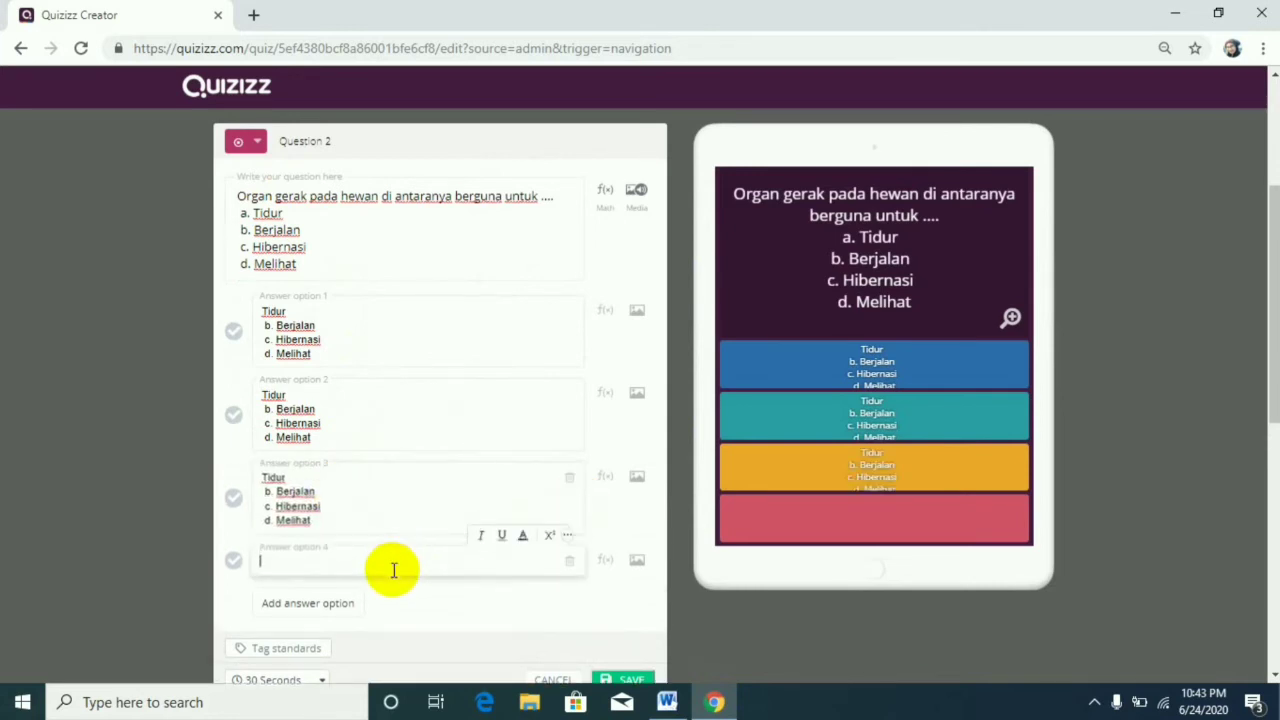
key(ctrl+v)
drag(563, 200, 573, 297)
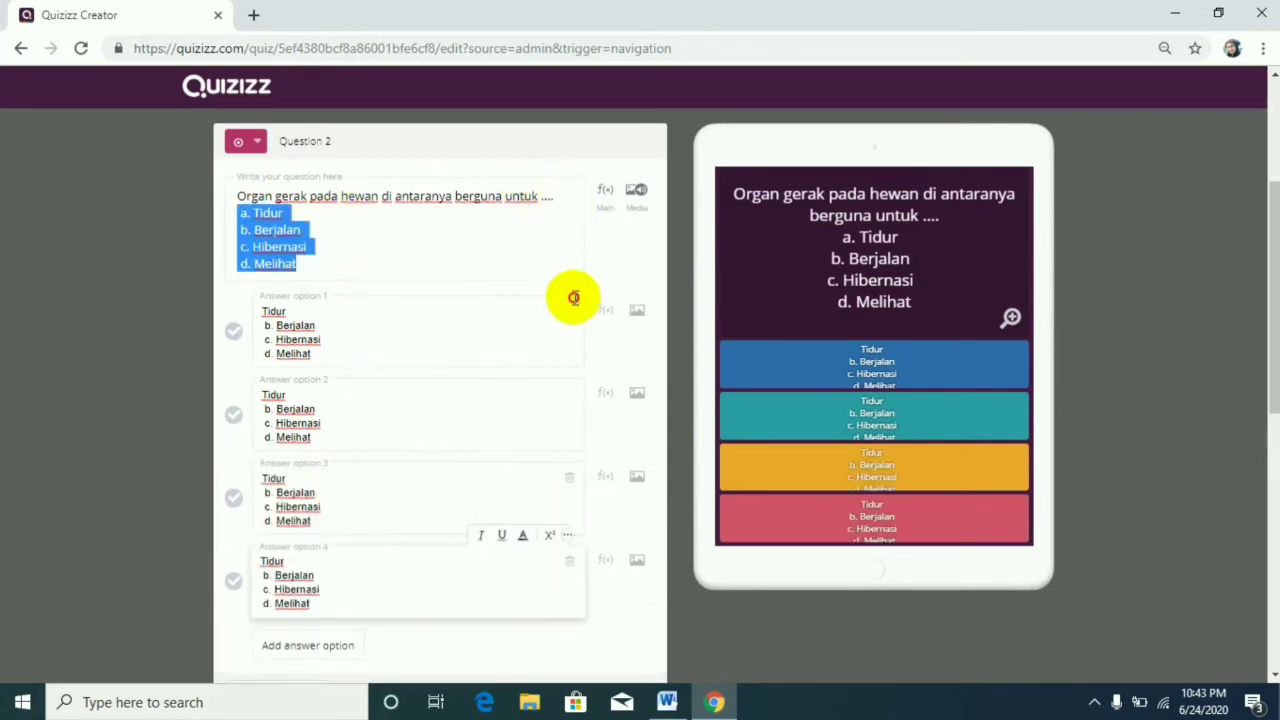
key(BackSpace)
Trim answer option 1 of question 2 to "Tidur" and answer option 2 to "Berjalan".
drag(300, 244, 405, 289)
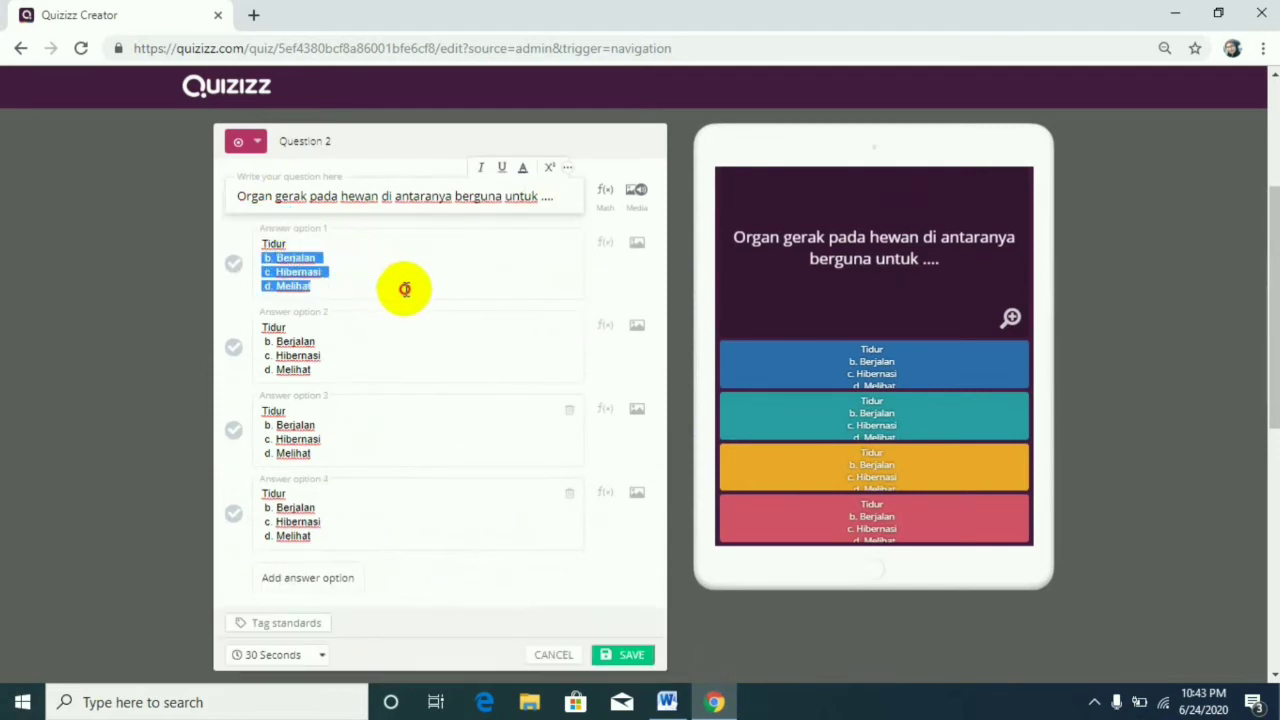
key(BackSpace)
drag(261, 285, 343, 309)
key(BackSpace)
key(Delete)
key(BackSpace)
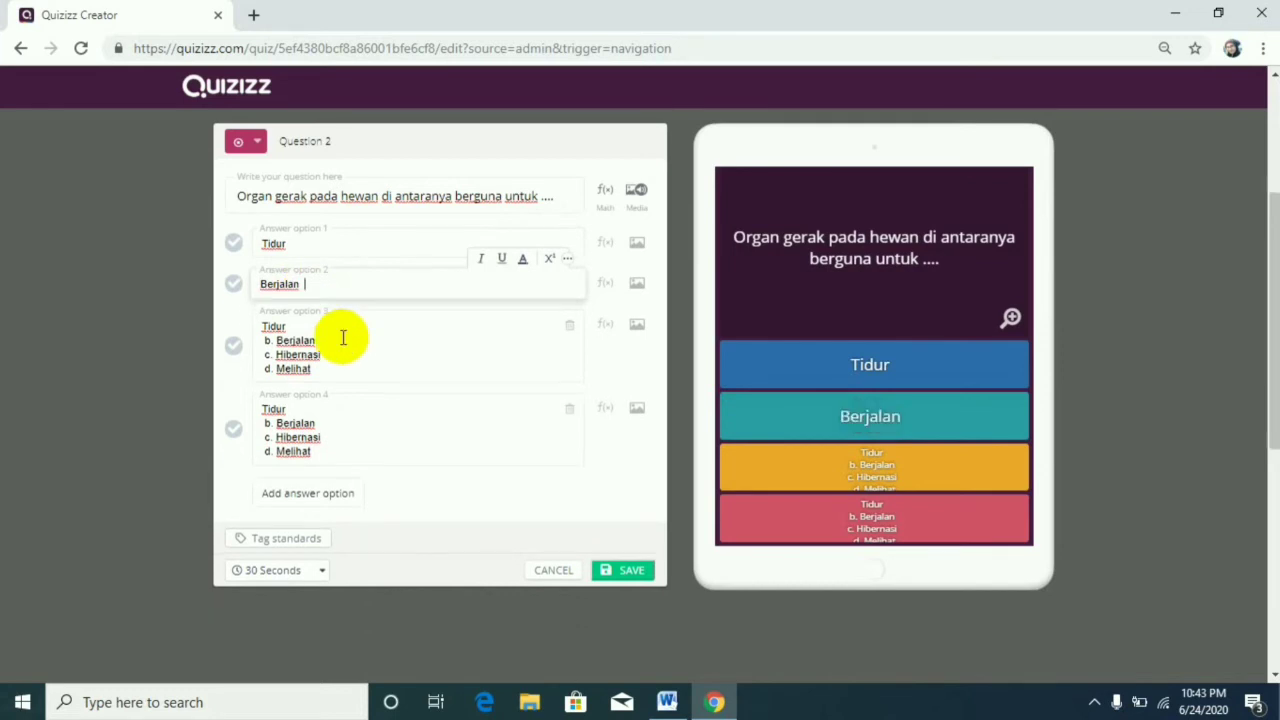
Trim answer option 3 of question 2 to "Hibernasi" and answer option 4 to "Melihat".
drag(262, 326, 360, 363)
key(BackSpace)
key(Delete)
key(Delete)
key(Delete)
key(Delete)
key(BackSpace)
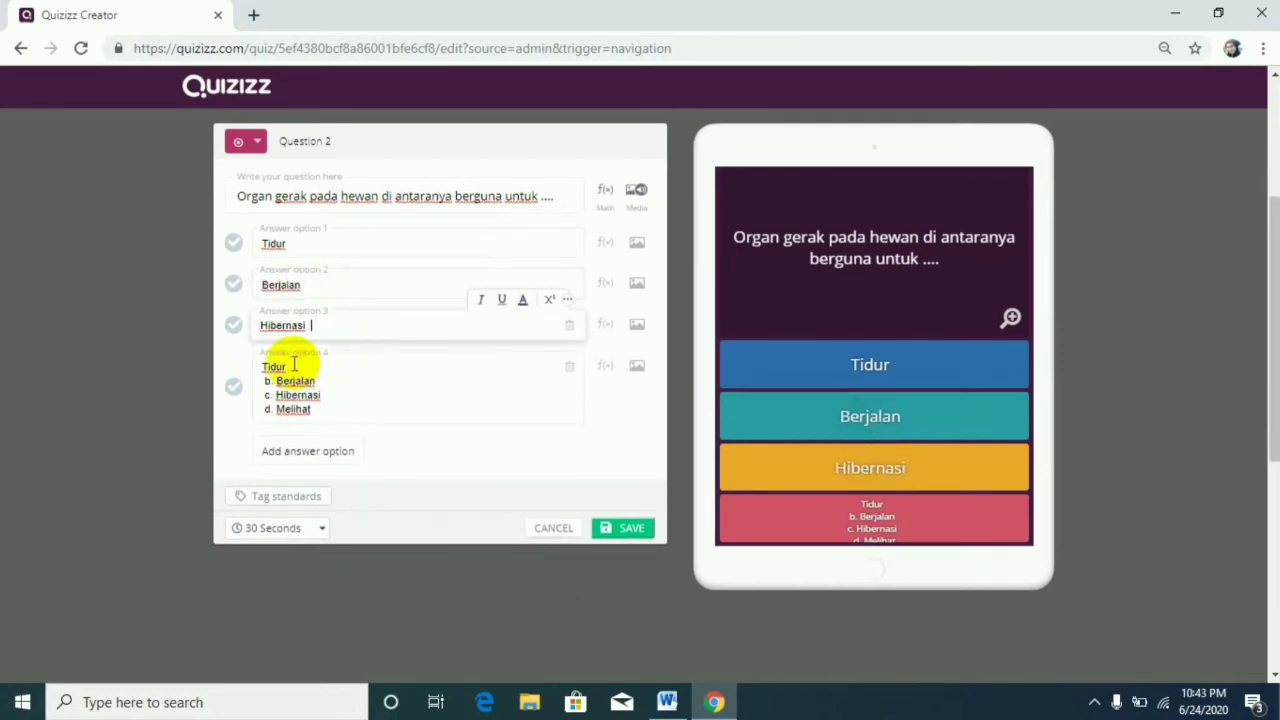
drag(260, 367, 351, 389)
key(BackSpace)
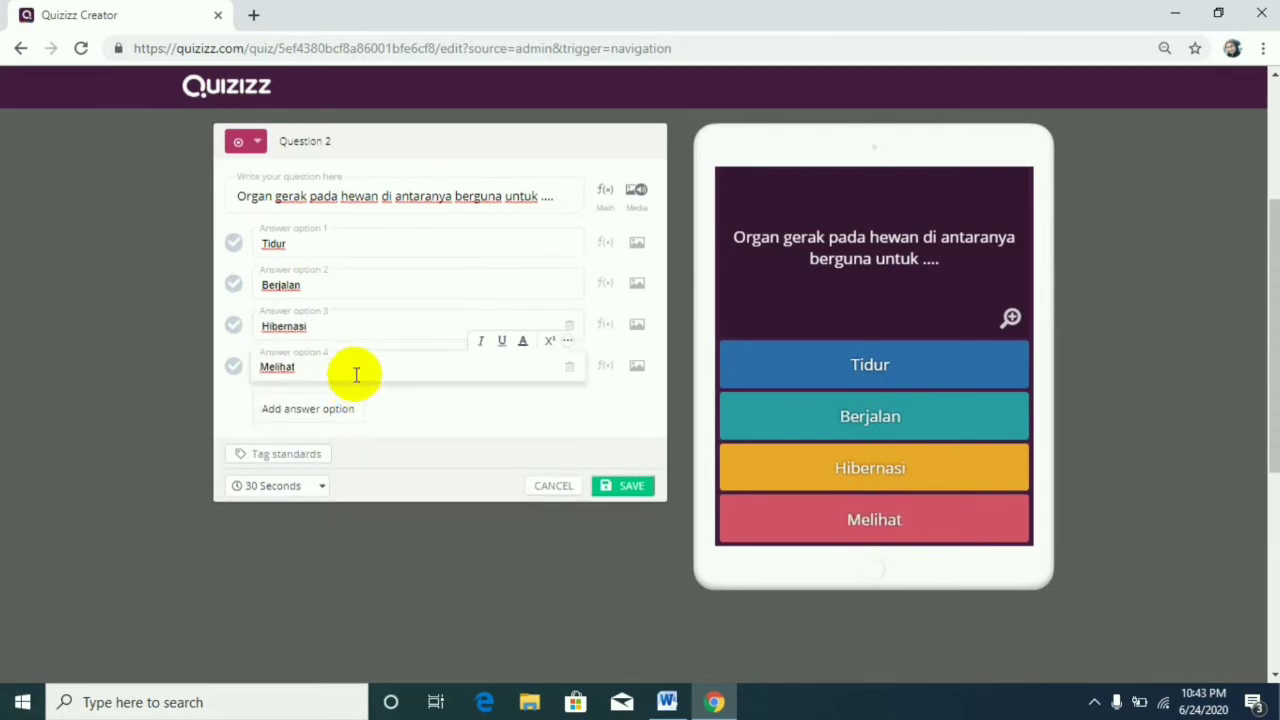
Mark "Berjalan" as the correct answer and save question 2.
click(238, 287)
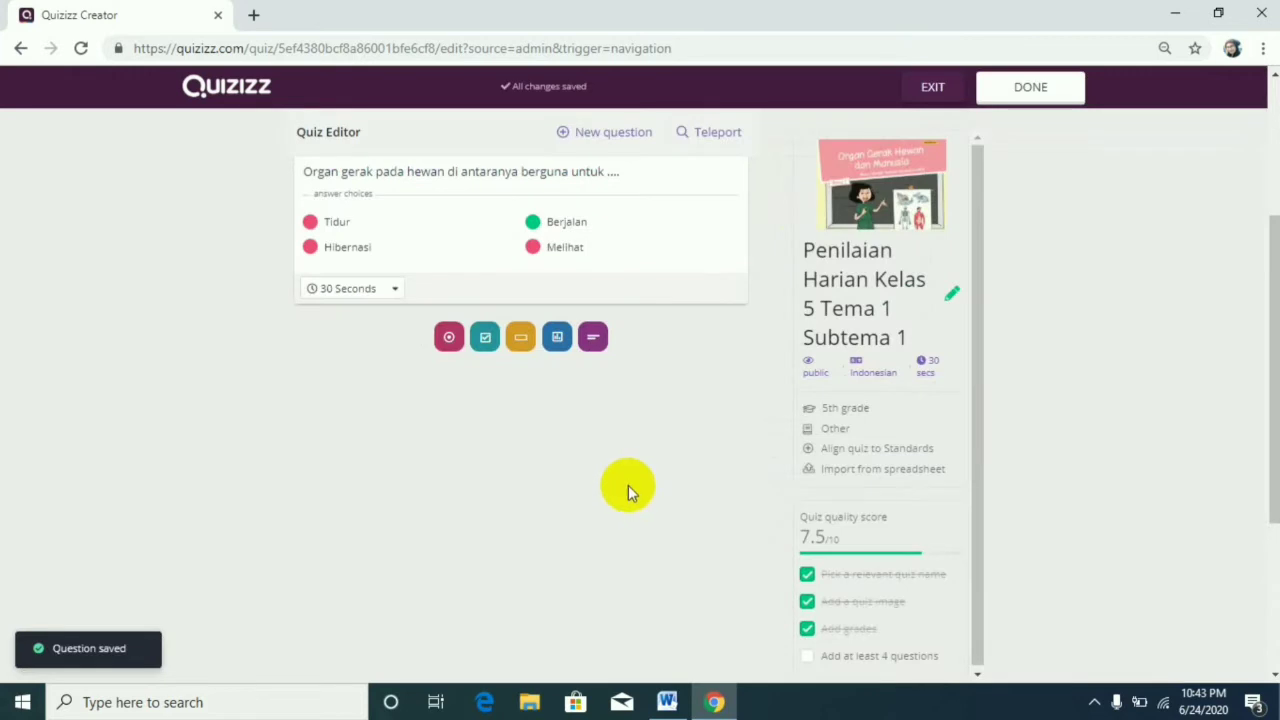
Add a multiple-choice question 3 and paste the Word document's question 3, "Organ gerak pasif pada hewan adalah ....", with its choices as the question text.
click(613, 135)
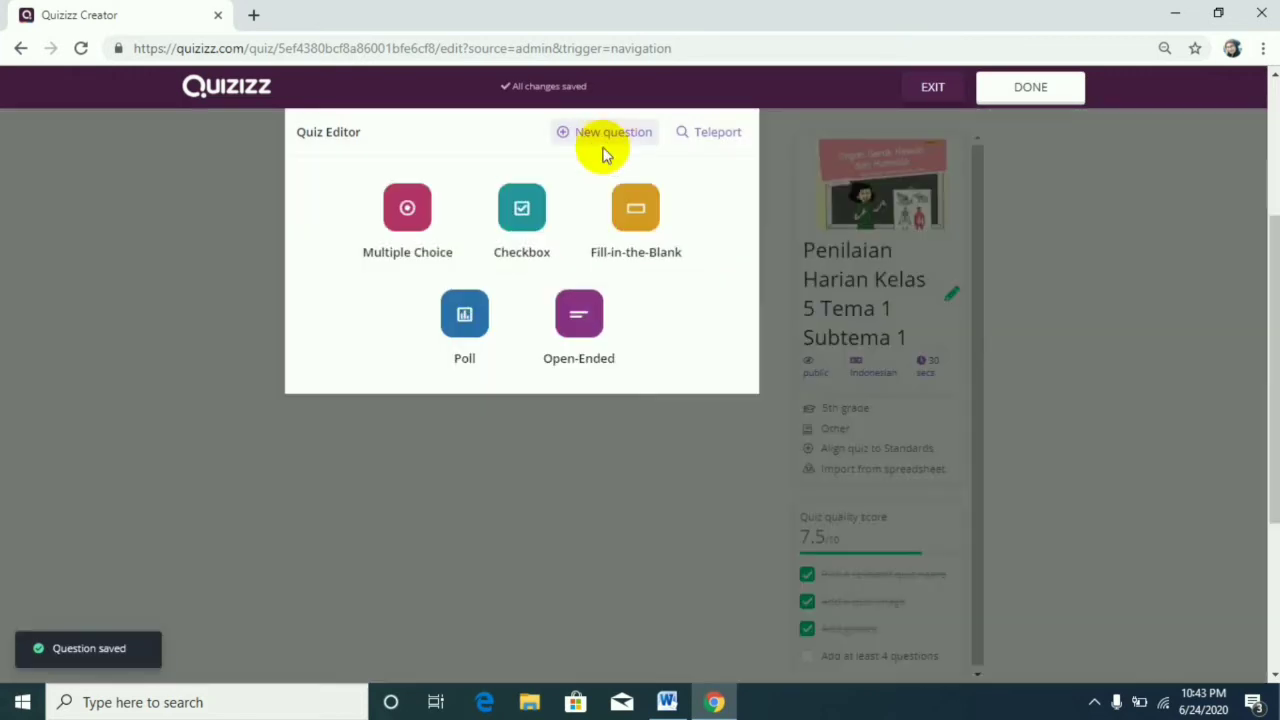
click(416, 218)
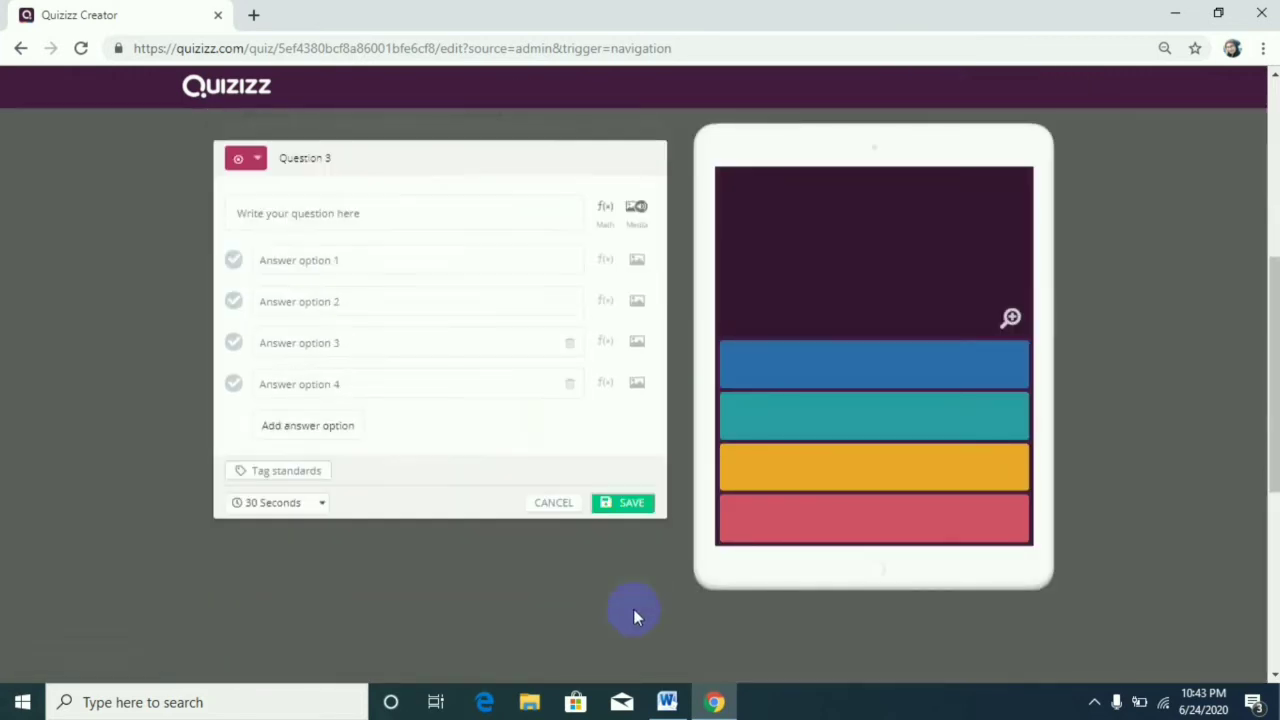
click(668, 702)
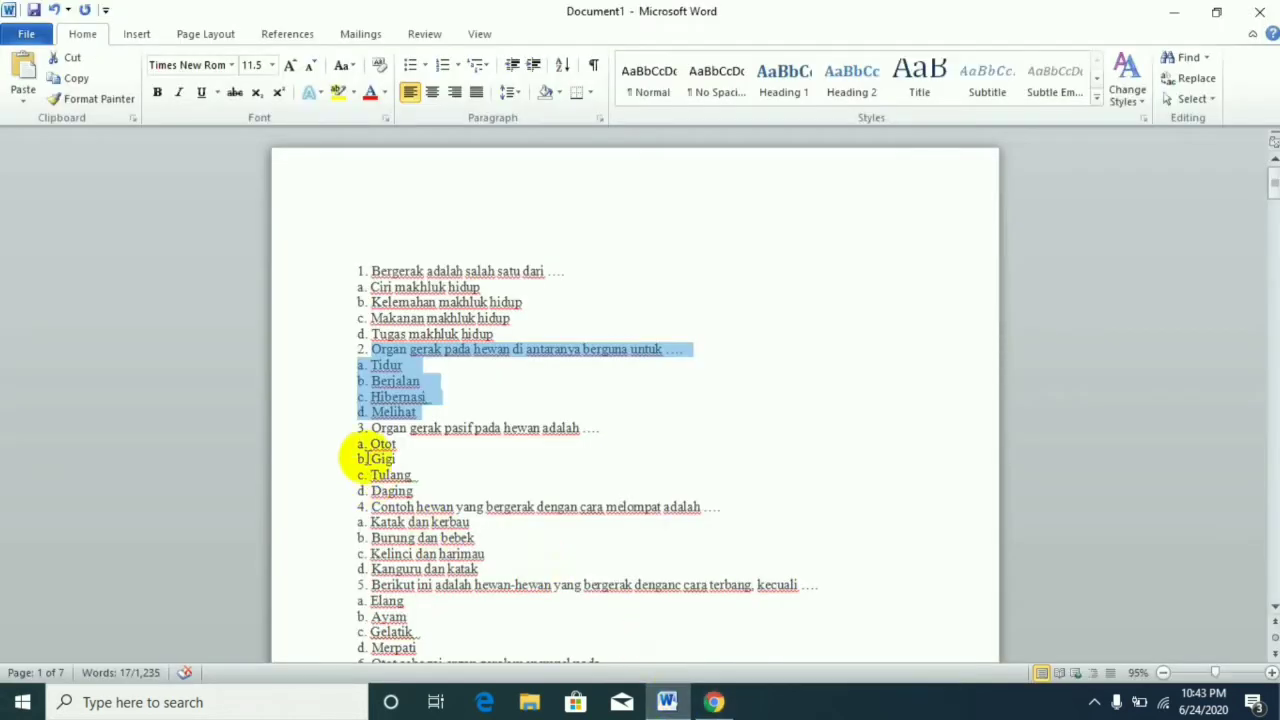
drag(360, 426, 466, 489)
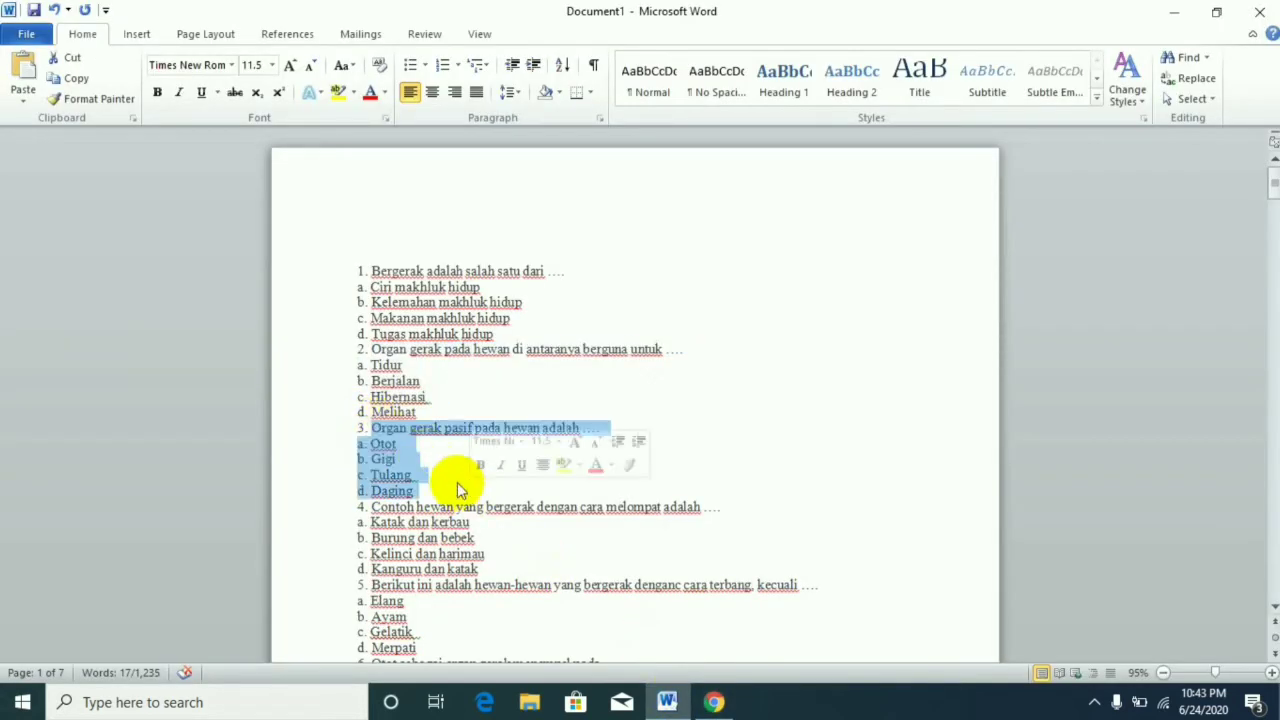
right_click(371, 457)
click(403, 182)
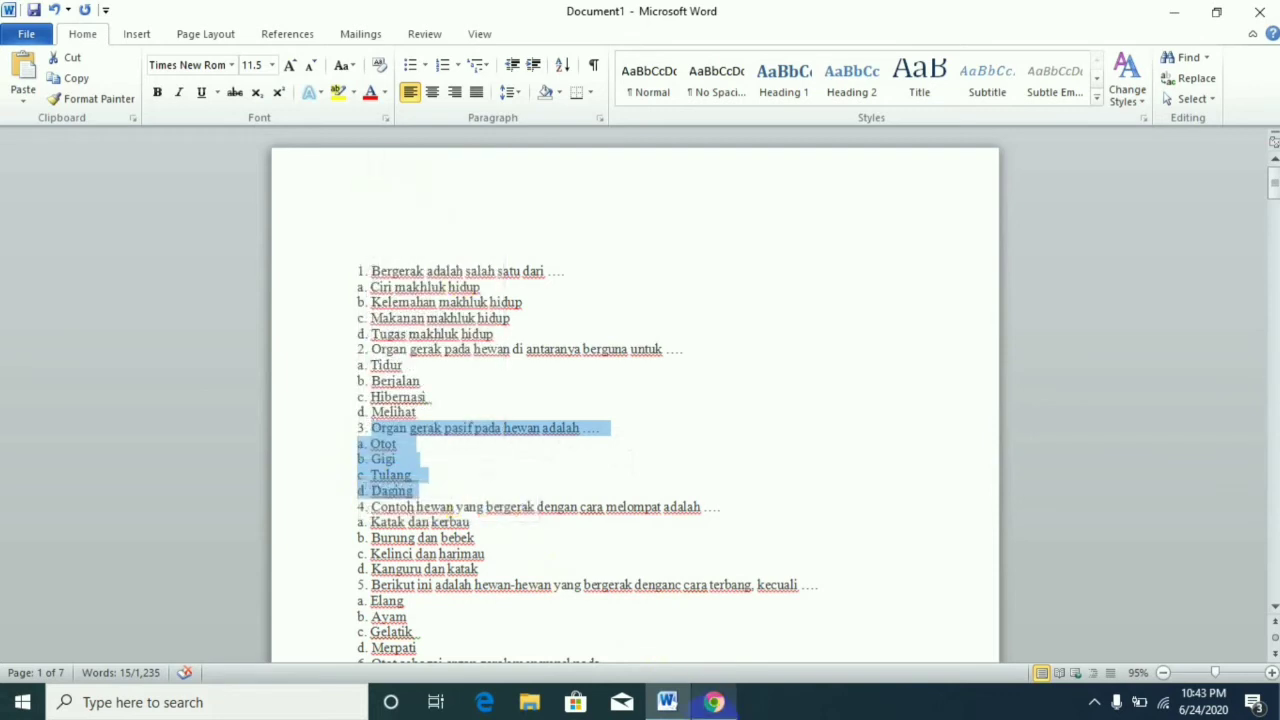
click(713, 702)
right_click(328, 200)
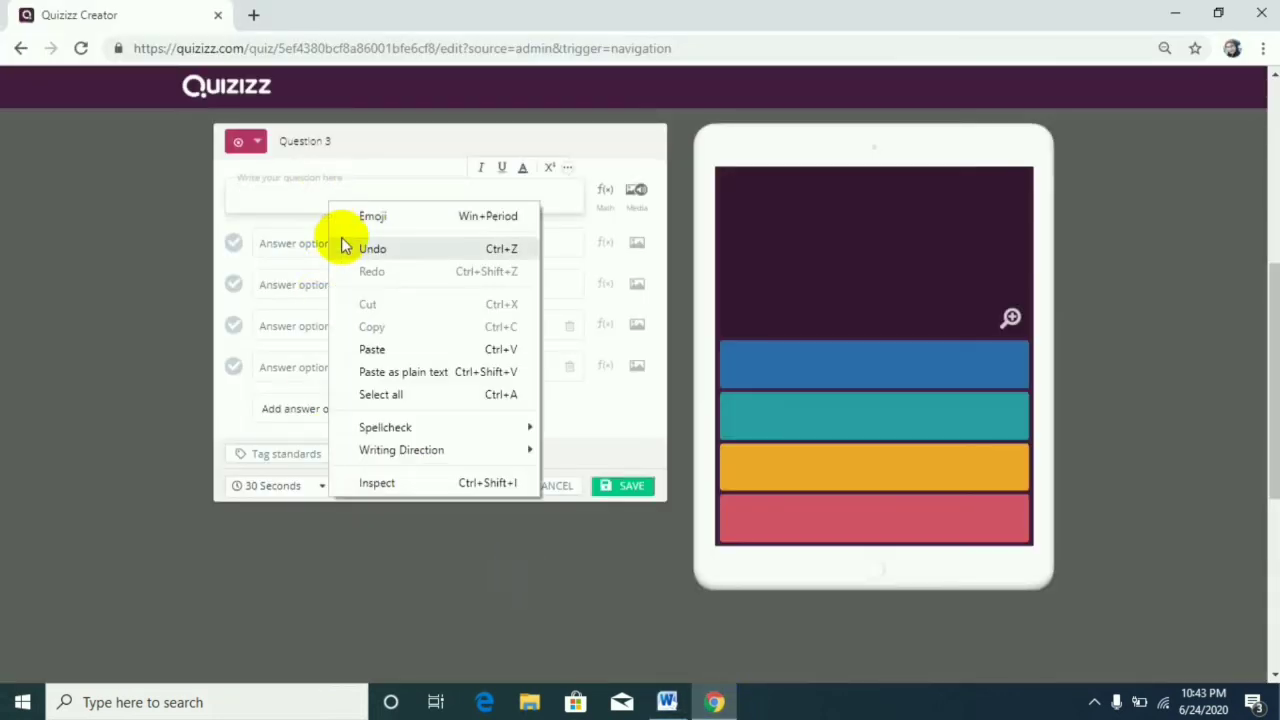
click(391, 349)
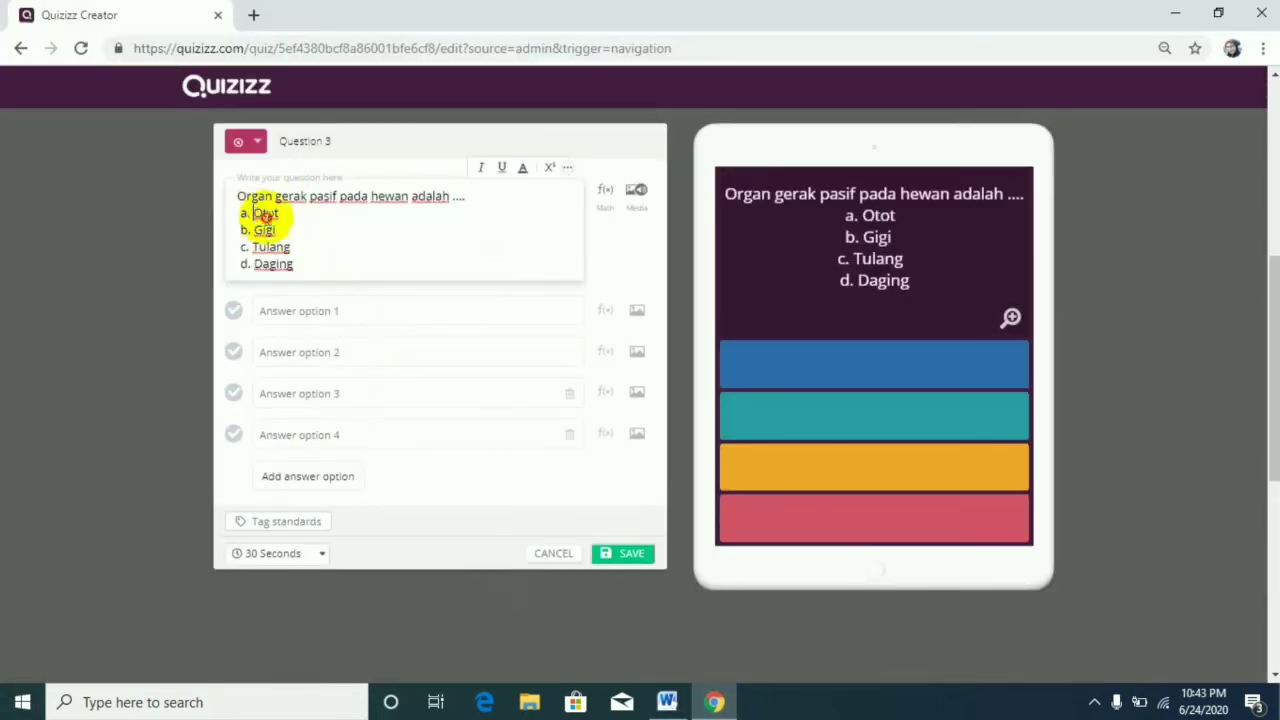
Copy question 3's choices from "Otot" to "Daging" into answer options 1 to 4 and delete them from the question text.
drag(251, 212, 309, 266)
right_click(275, 258)
click(347, 327)
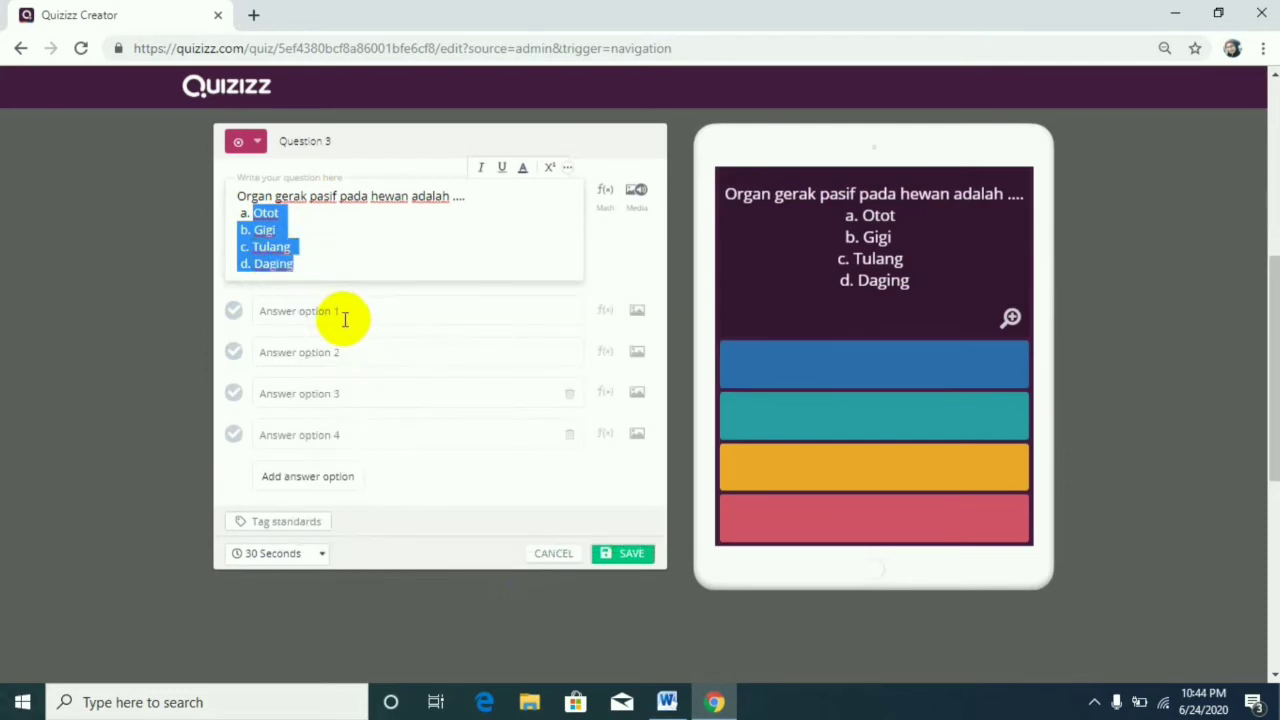
click(343, 315)
key(ctrl+v)
click(366, 391)
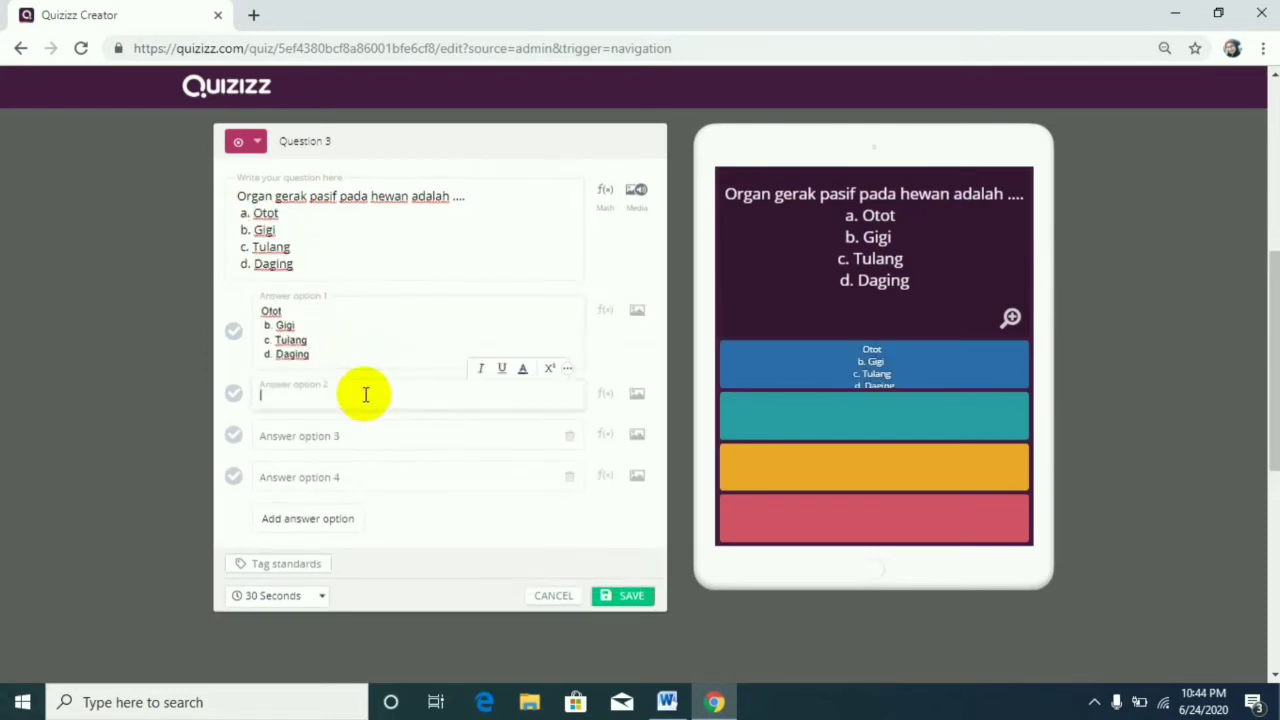
key(ctrl+v)
click(371, 484)
key(ctrl+v)
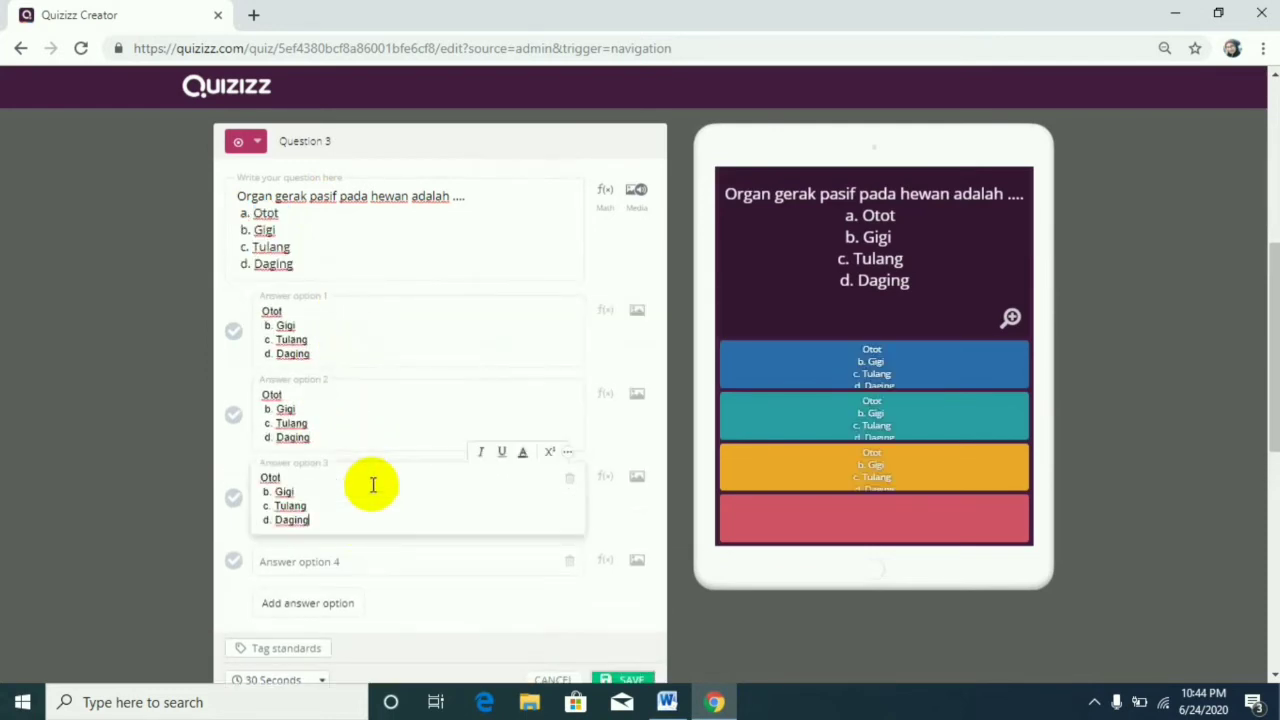
click(366, 562)
key(ctrl+v)
drag(514, 194, 537, 320)
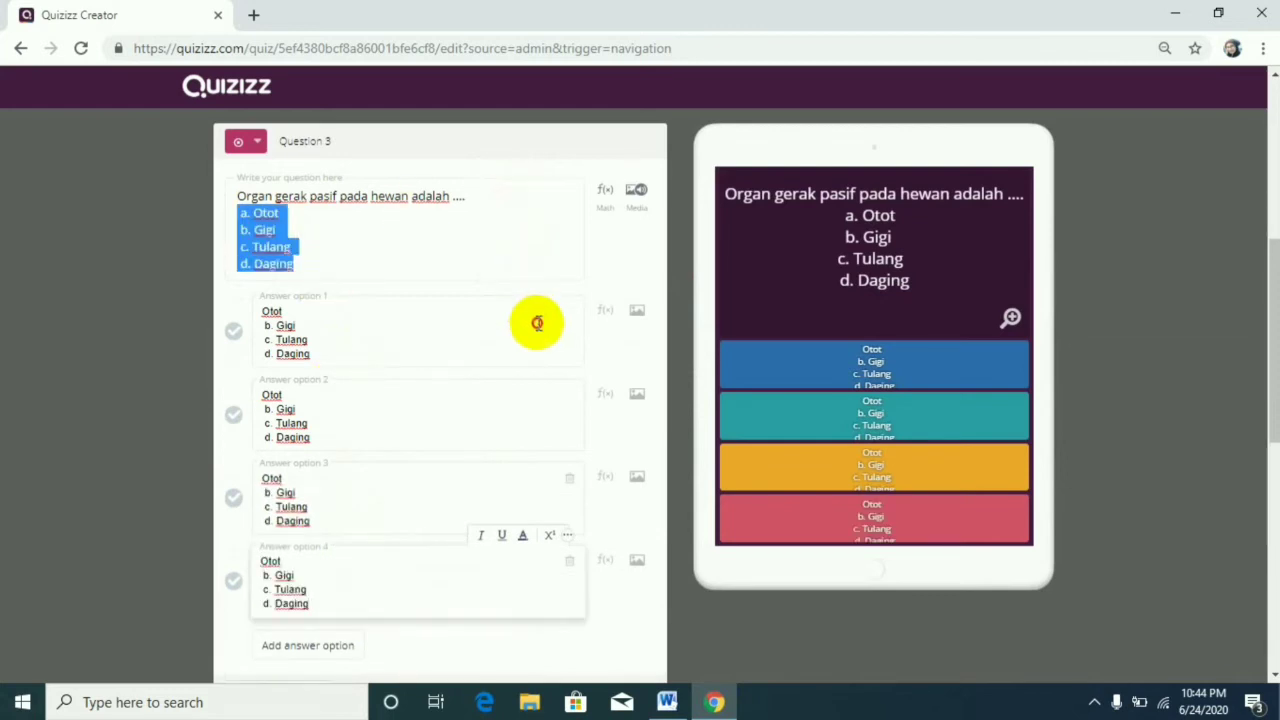
key(BackSpace)
Trim answer option 1 of question 3 to "Otot" and answer option 2 to "Gigi".
drag(309, 243, 354, 305)
key(BackSpace)
drag(260, 286, 343, 331)
key(Delete)
key(Delete)
key(Delete)
key(Delete)
key(Delete)
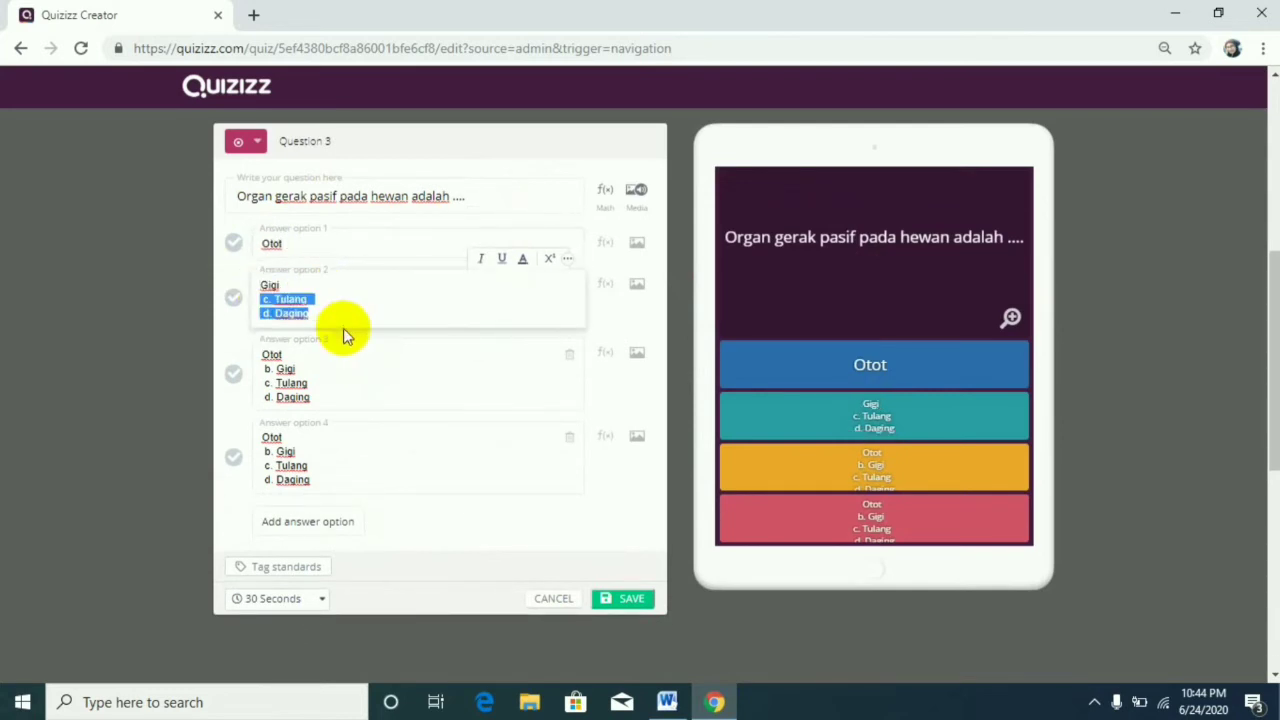
key(BackSpace)
Trim answer option 3 of question 3 to "Tulang" and answer option 4 to "Daging".
drag(262, 326, 342, 392)
key(BackSpace)
key(Delete)
key(Delete)
key(Delete)
key(BackSpace)
key(BackSpace)
key(Delete)
key(Delete)
key(Delete)
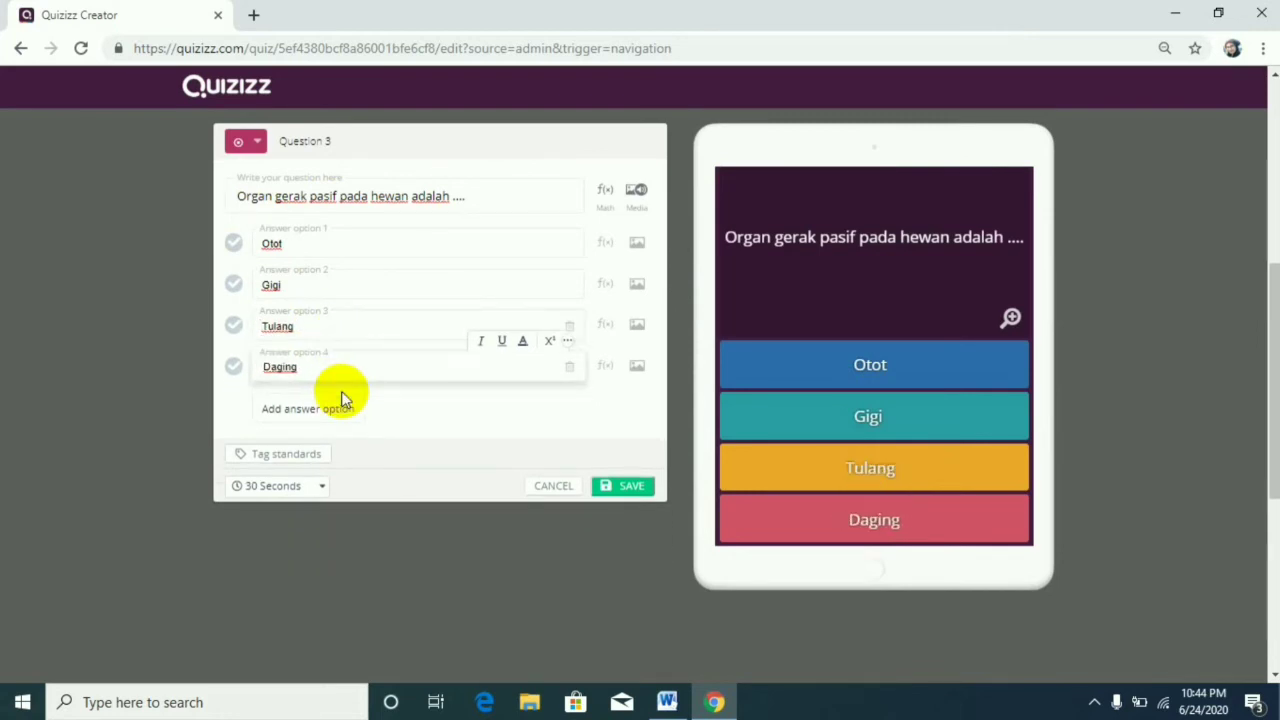
click(334, 373)
Mark "Tulang" as the correct answer and save question 3.
scroll(334, 373, up, 4)
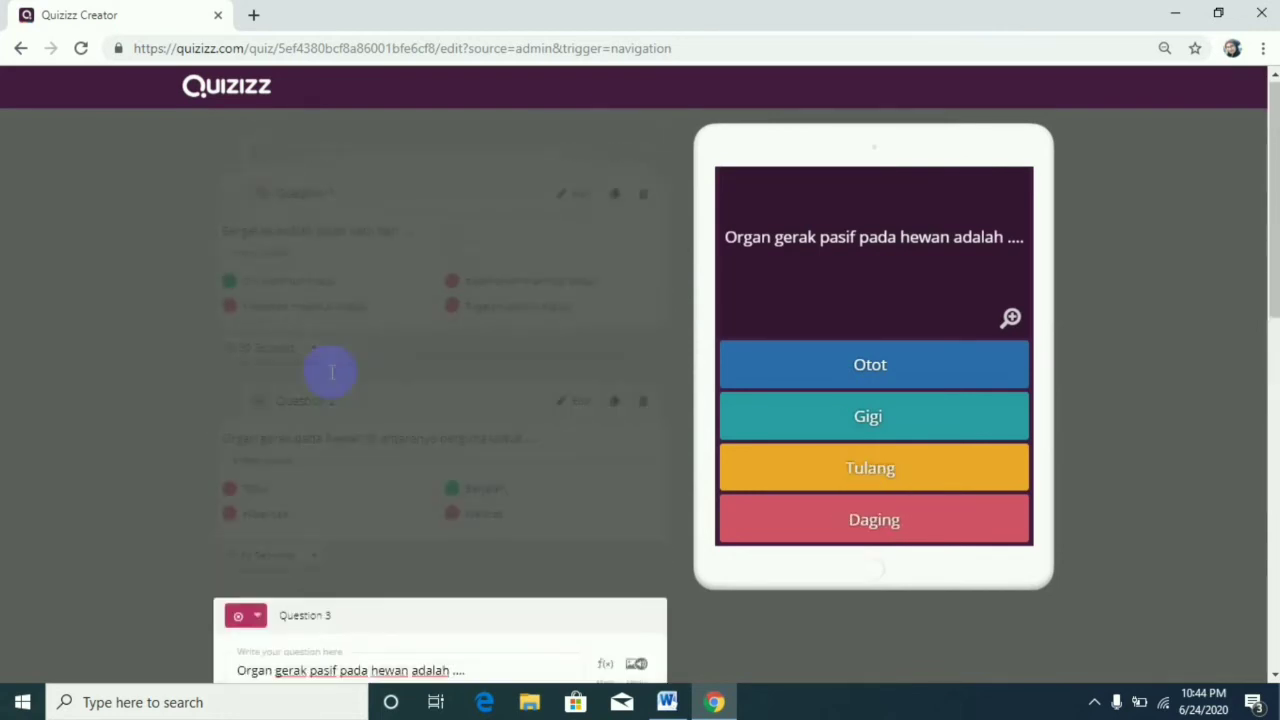
scroll(333, 362, down, 4)
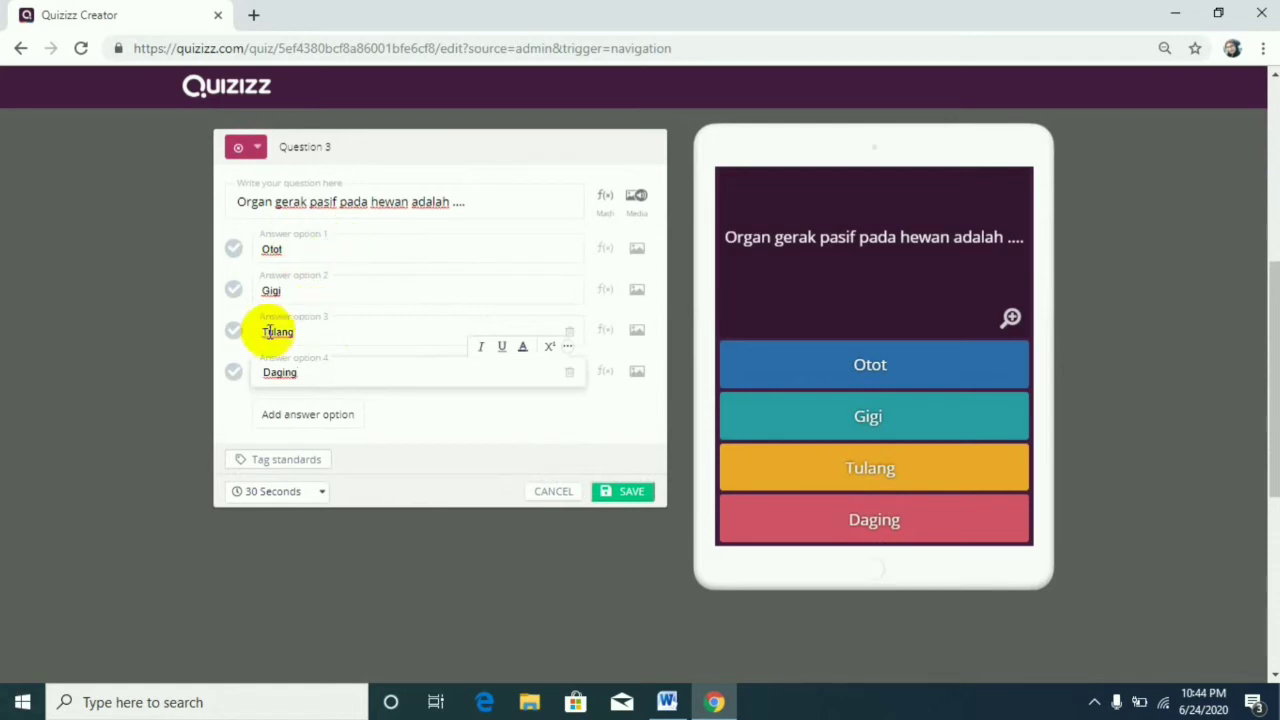
click(234, 333)
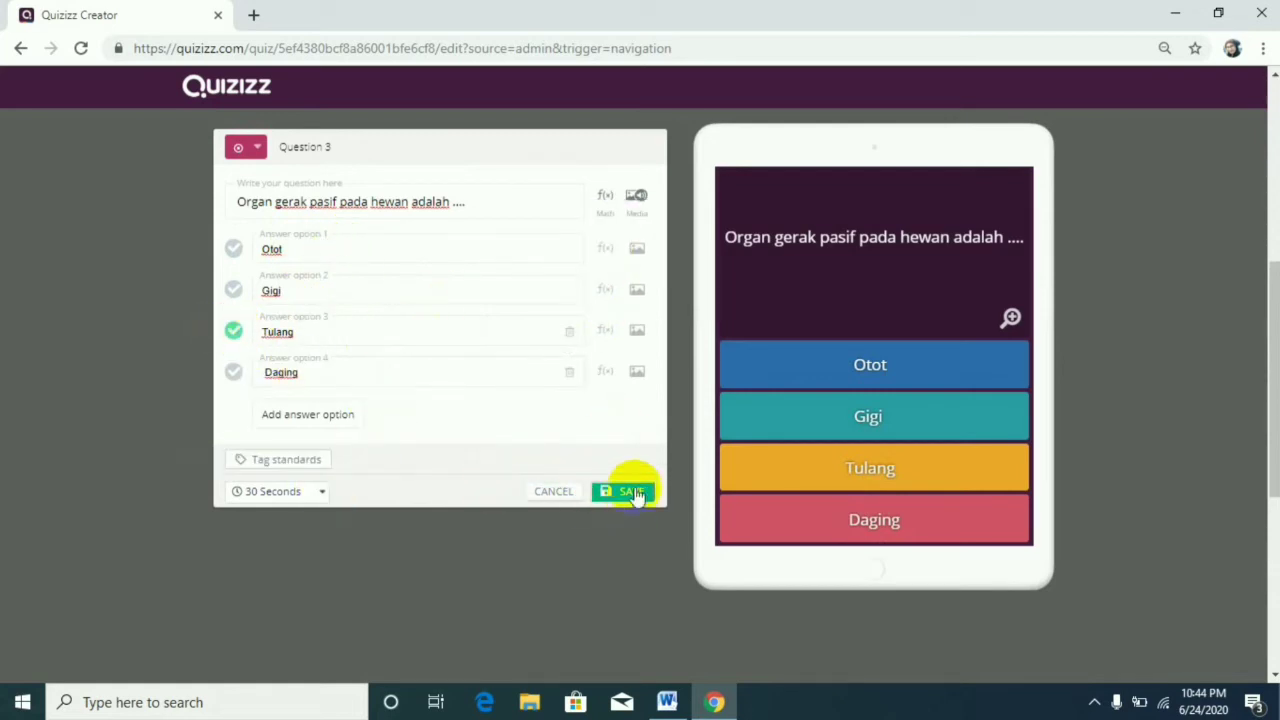
click(628, 494)
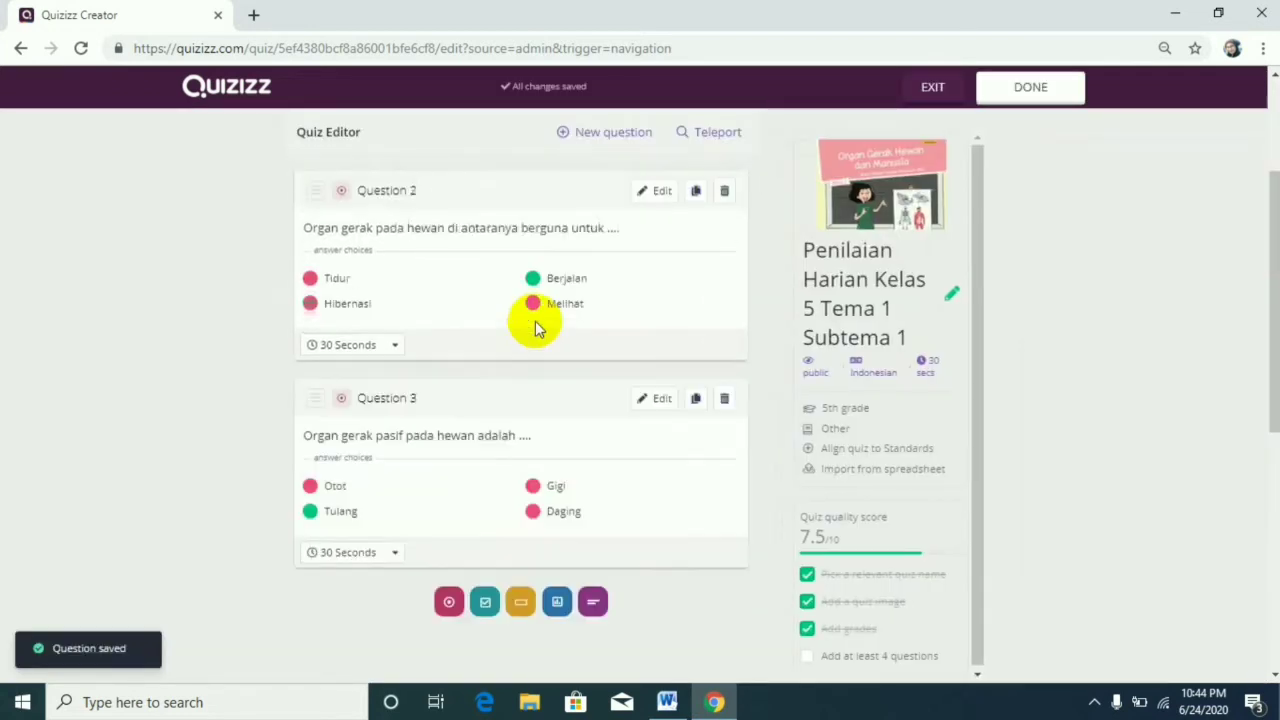
Review the remaining questions in the Word document and the saved questions 1 to 3 in the quiz editor.
scroll(537, 328, down, 6)
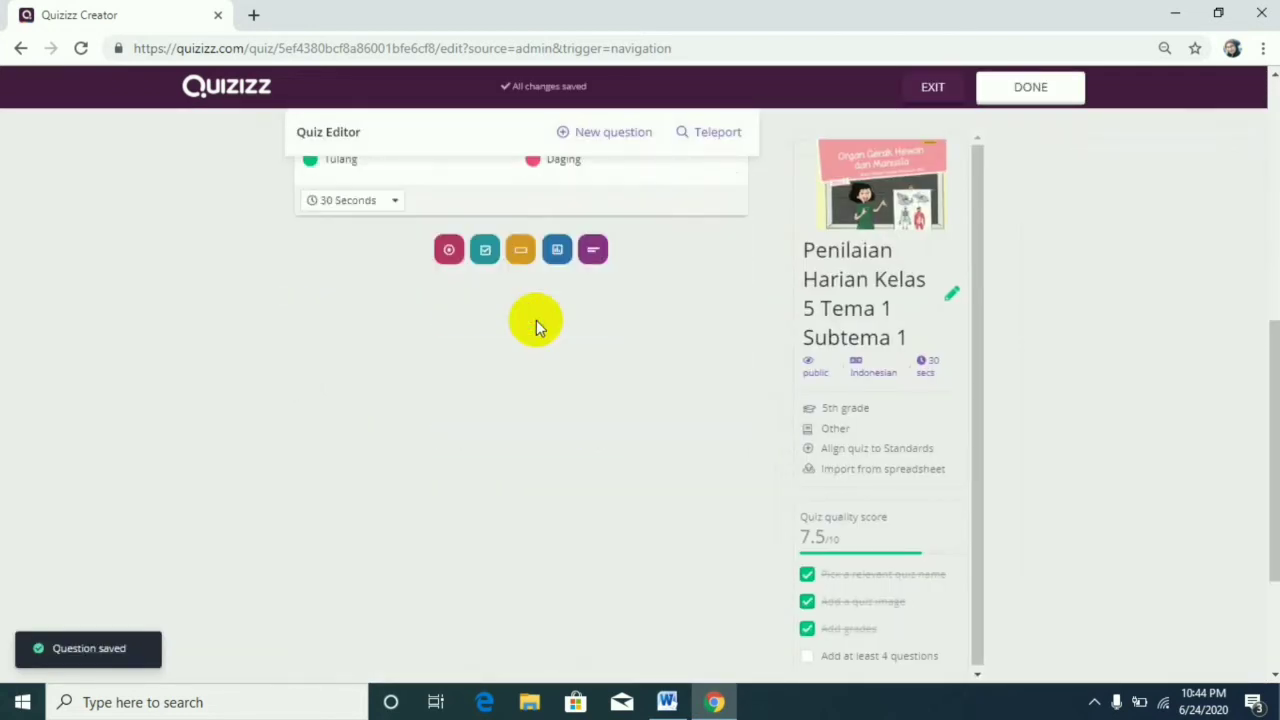
click(667, 700)
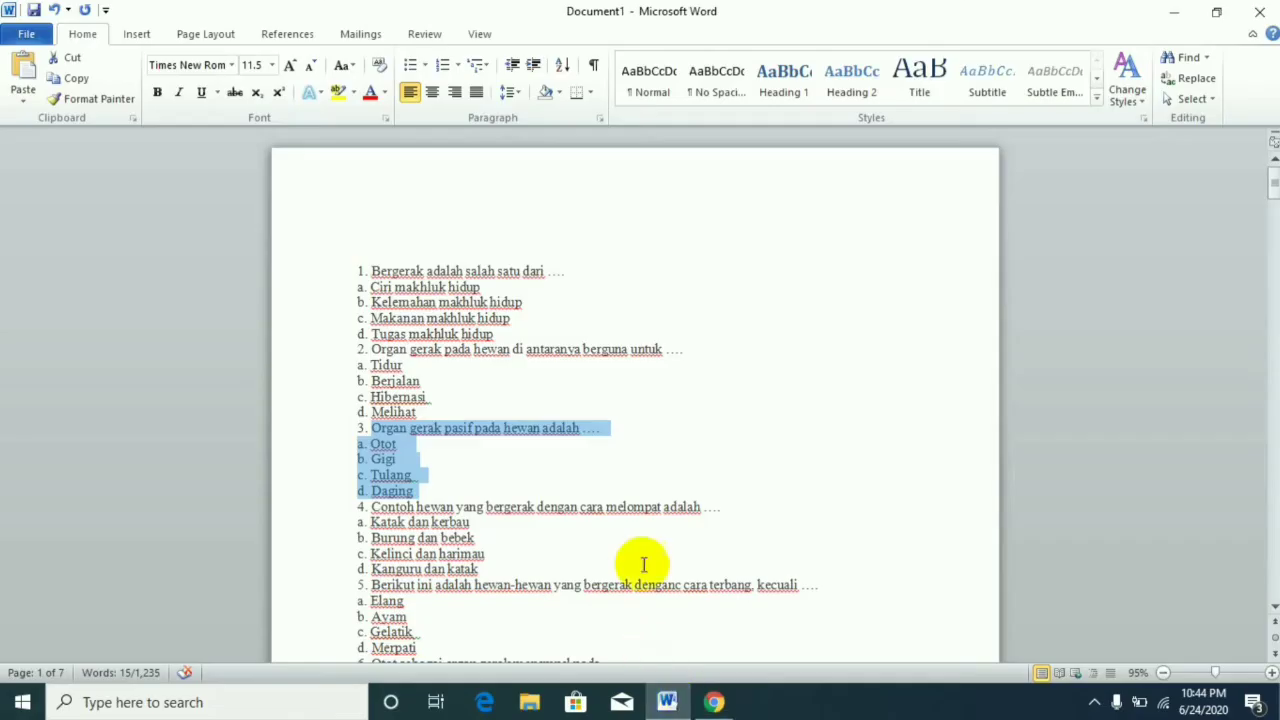
scroll(640, 490, down, 10)
scroll(638, 488, down, 15)
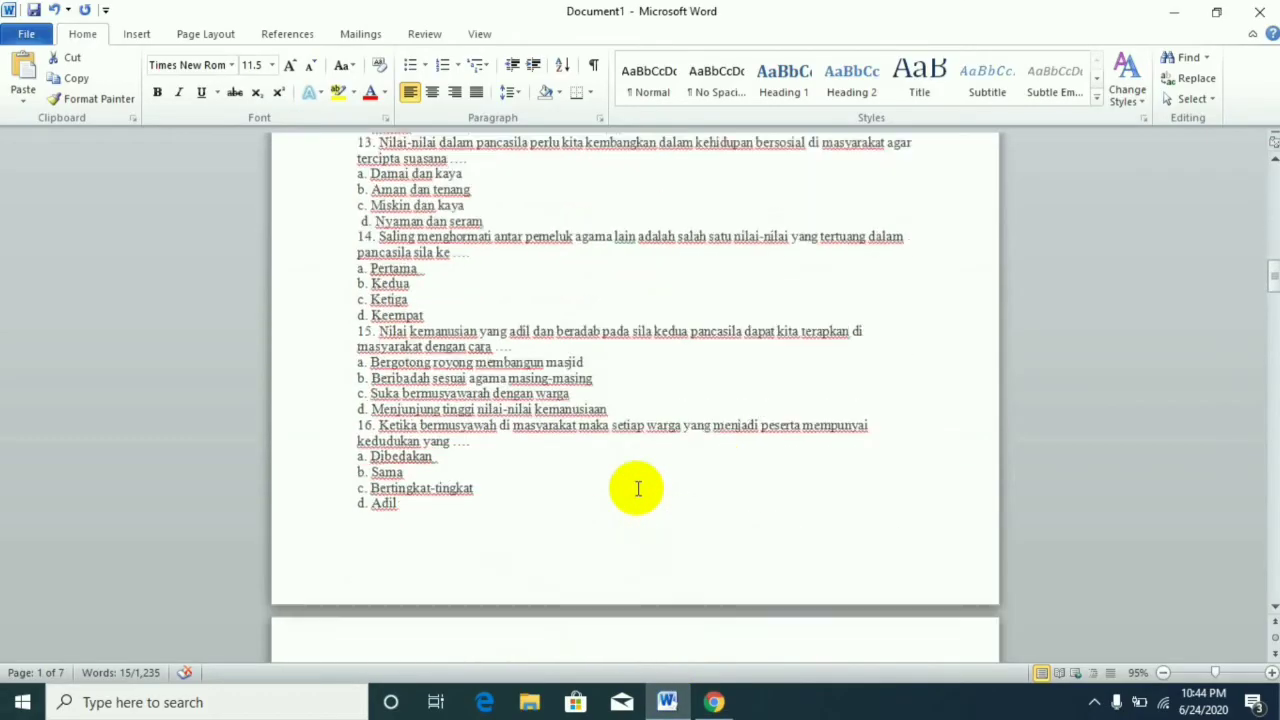
scroll(638, 485, up, 10)
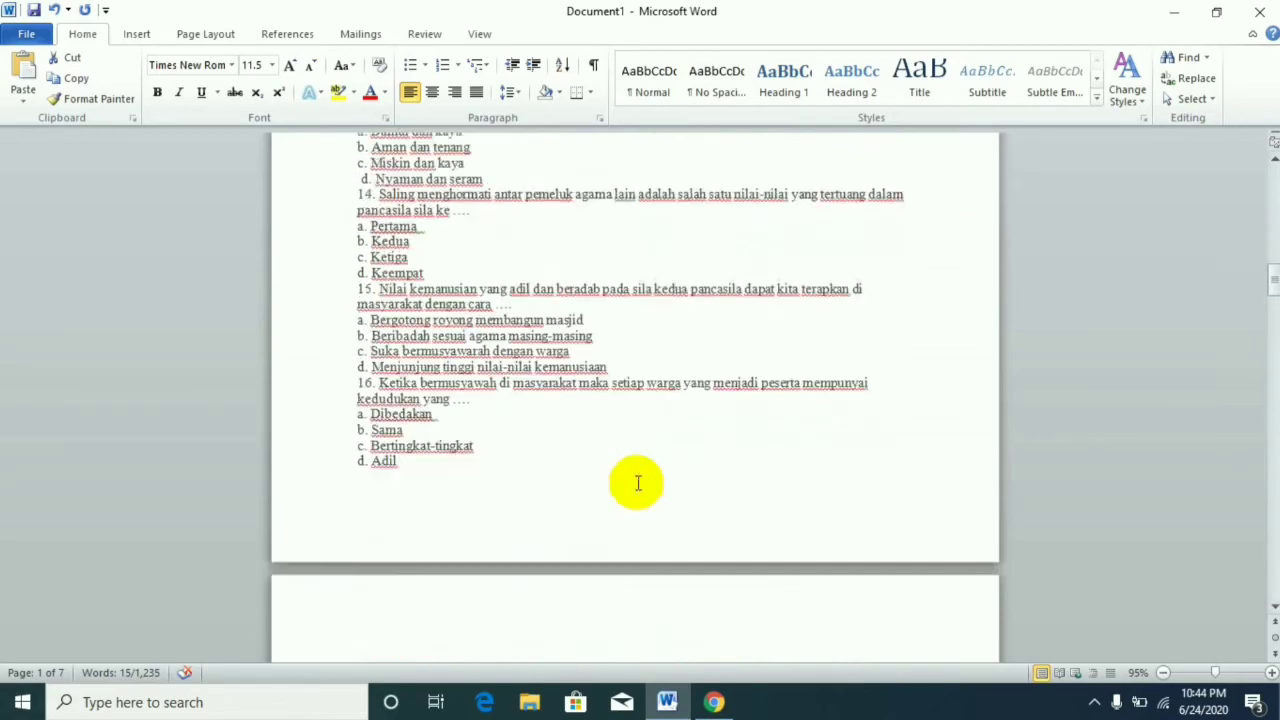
click(714, 700)
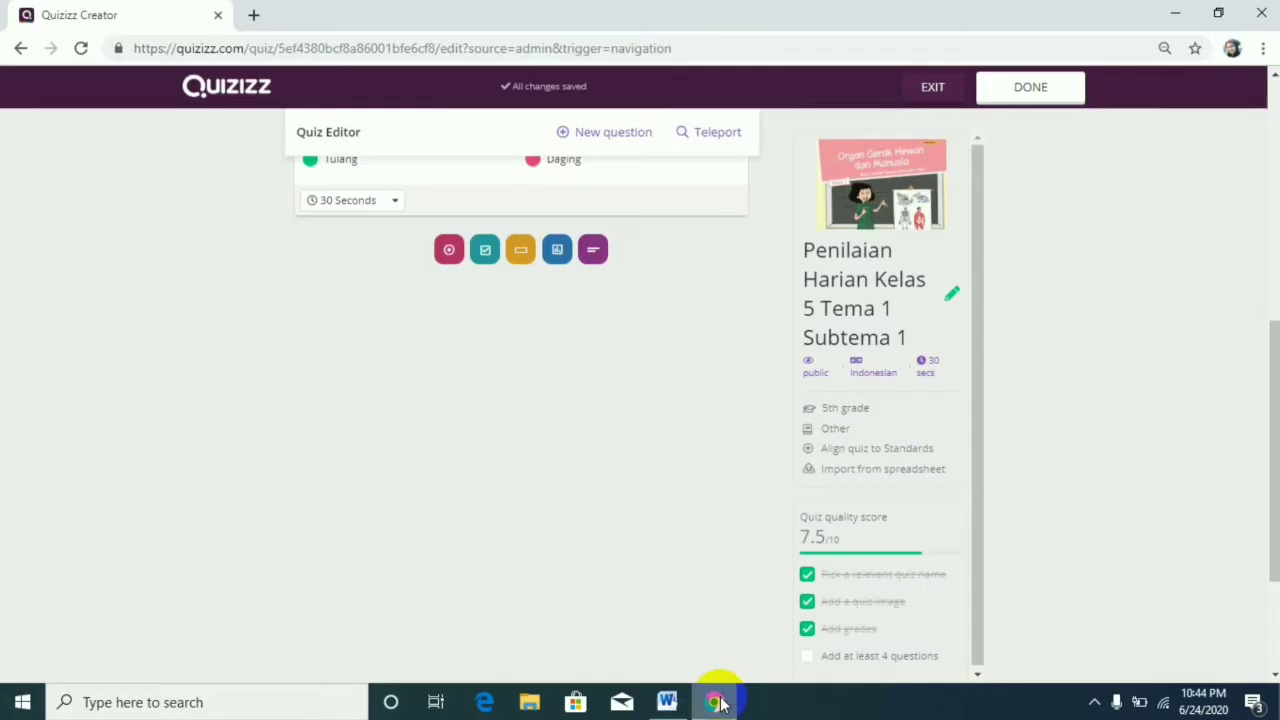
scroll(549, 395, up, 10)
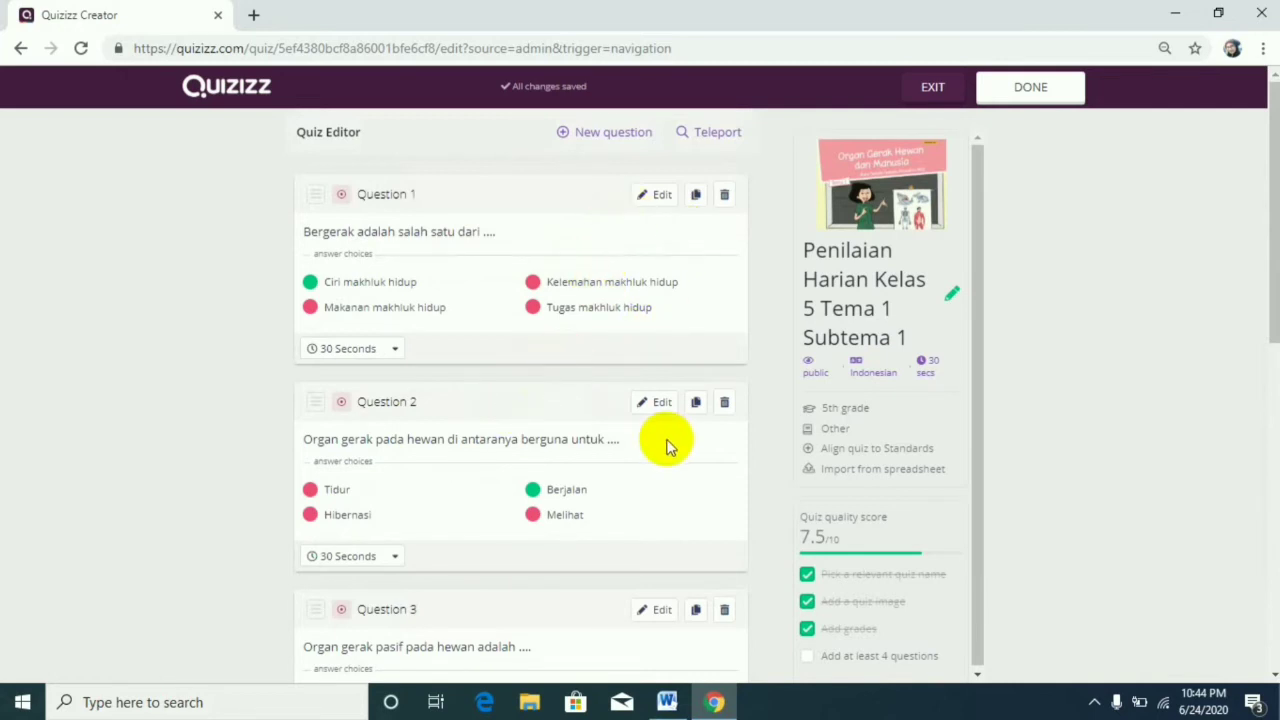
scroll(668, 446, down, 2)
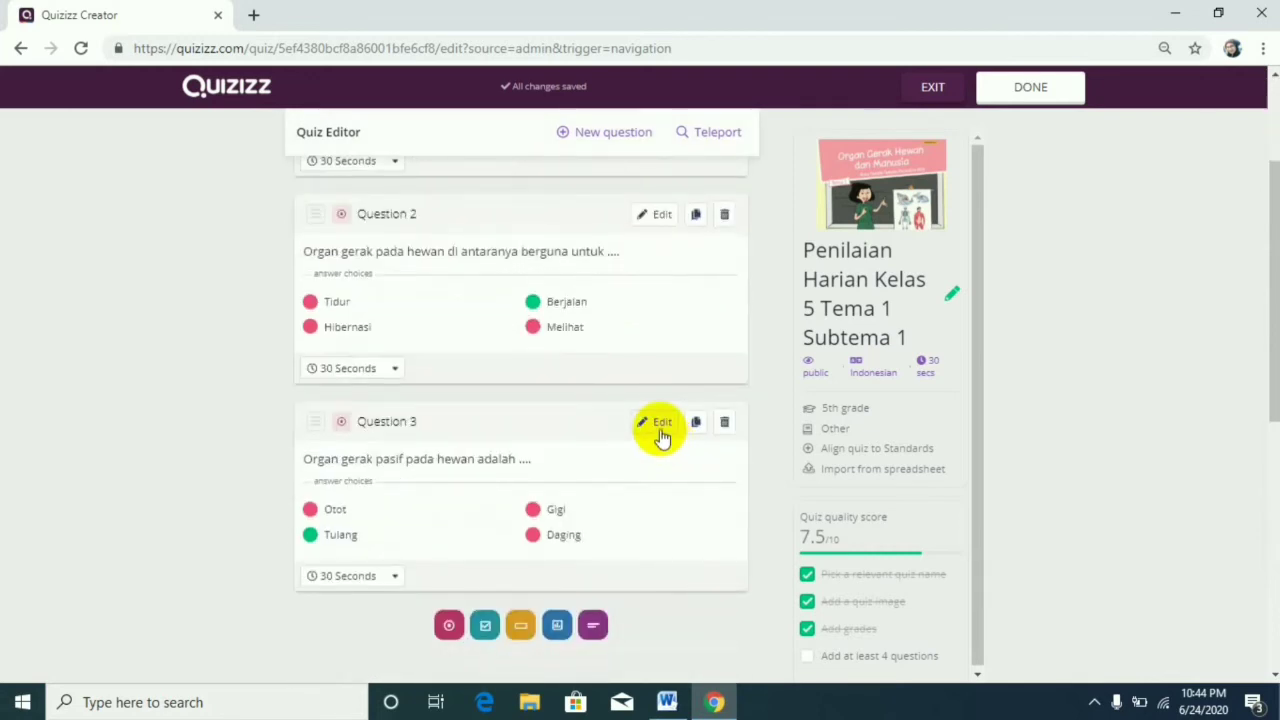
scroll(660, 430, up, 2)
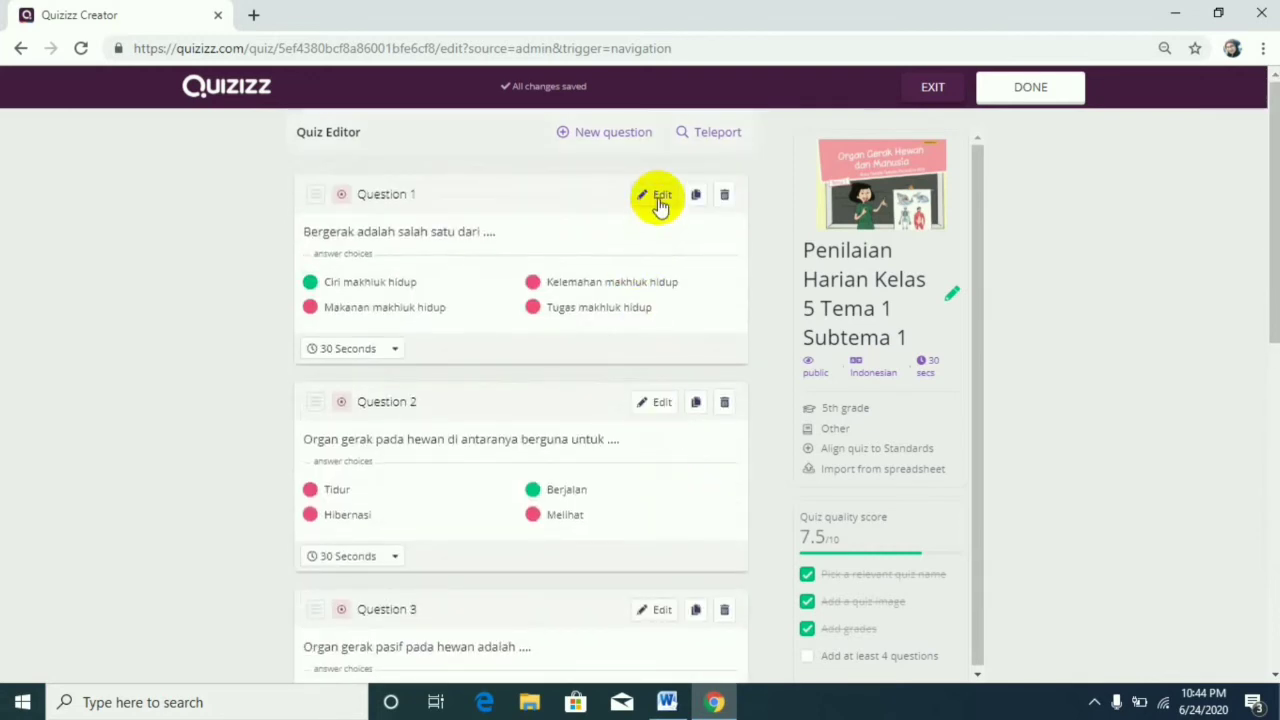
Open question 1 for editing to check its answers and time limit, and save it without changes.
click(660, 198)
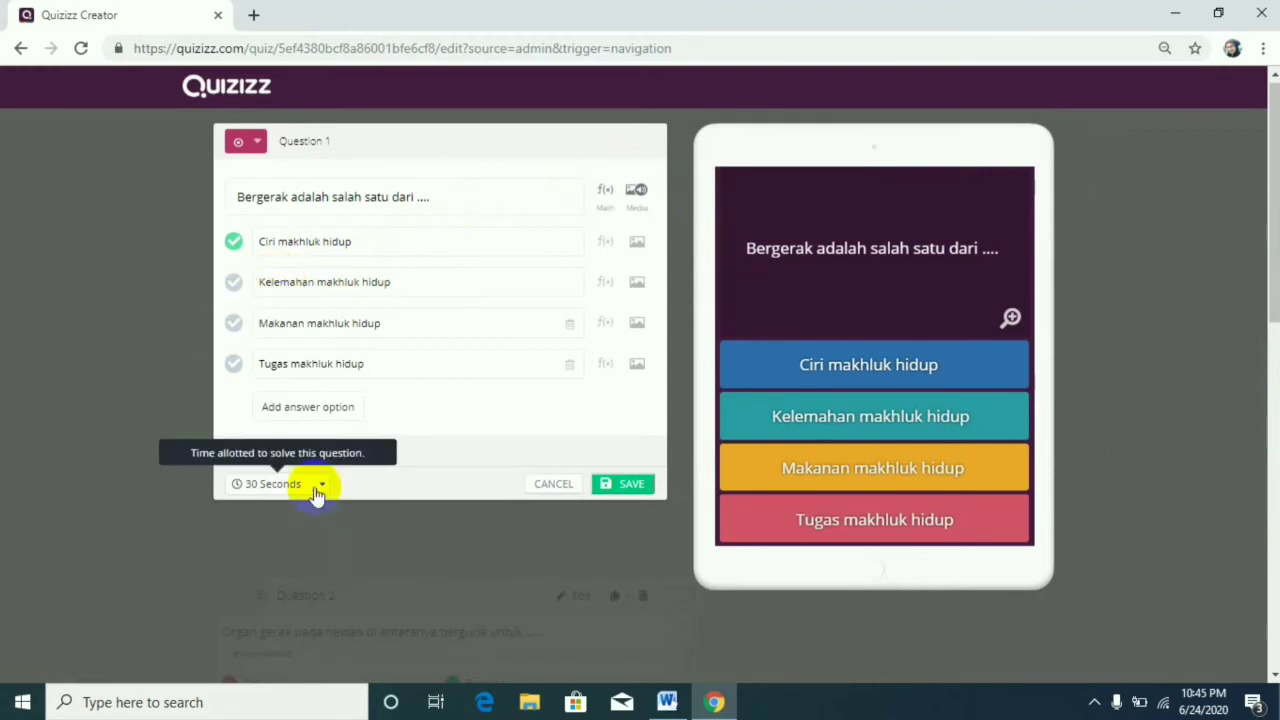
click(630, 487)
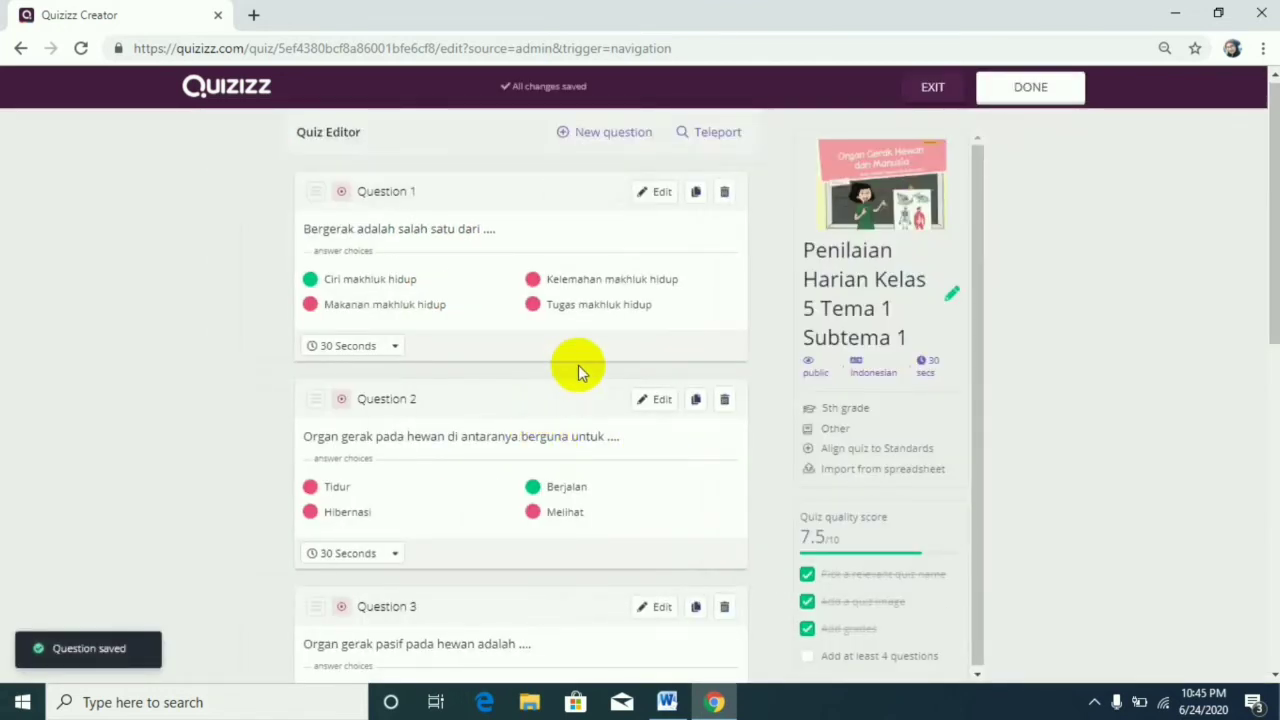
scroll(578, 364, down, 4)
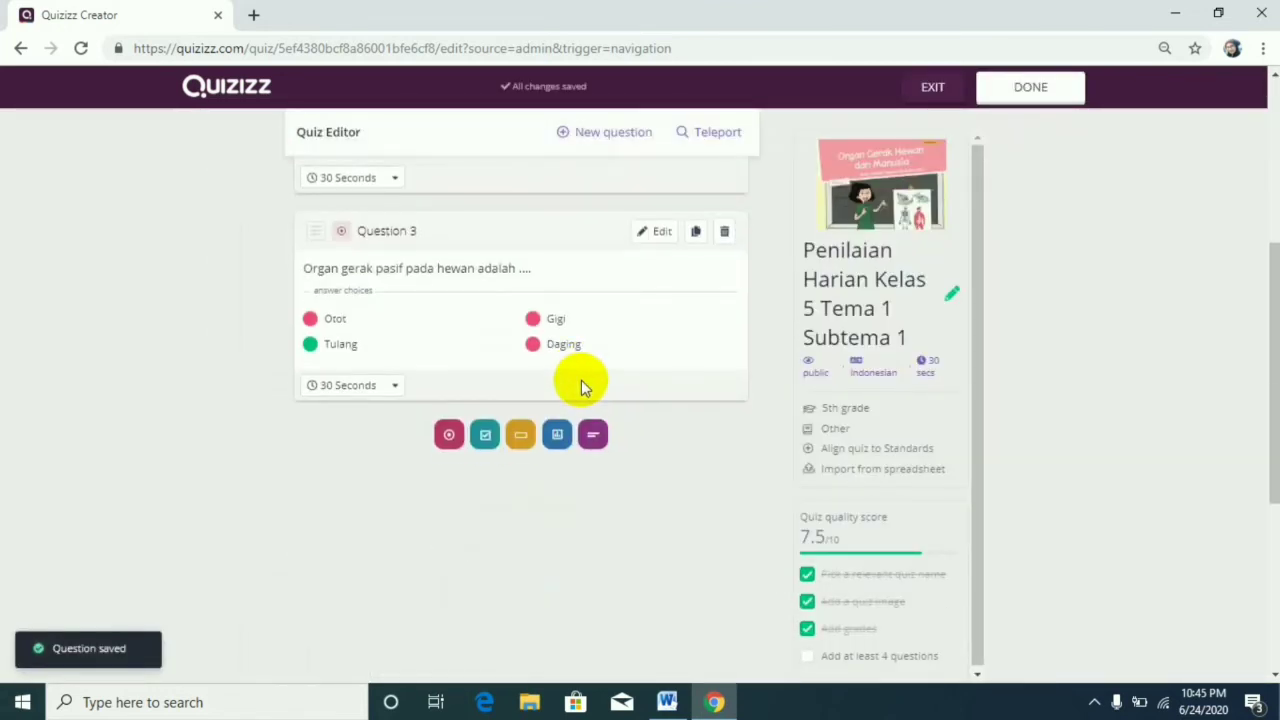
scroll(575, 380, up, 4)
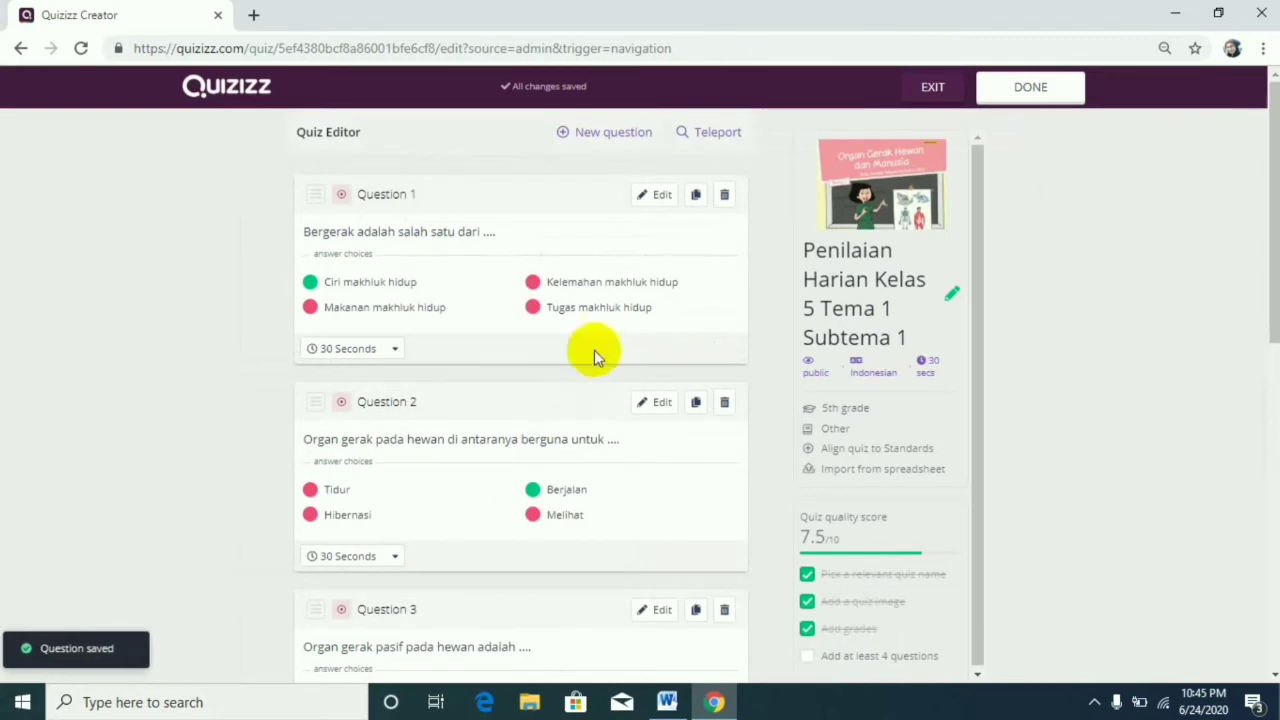
Finish editing the quiz and open its setup for a live multiplayer game.
click(1059, 92)
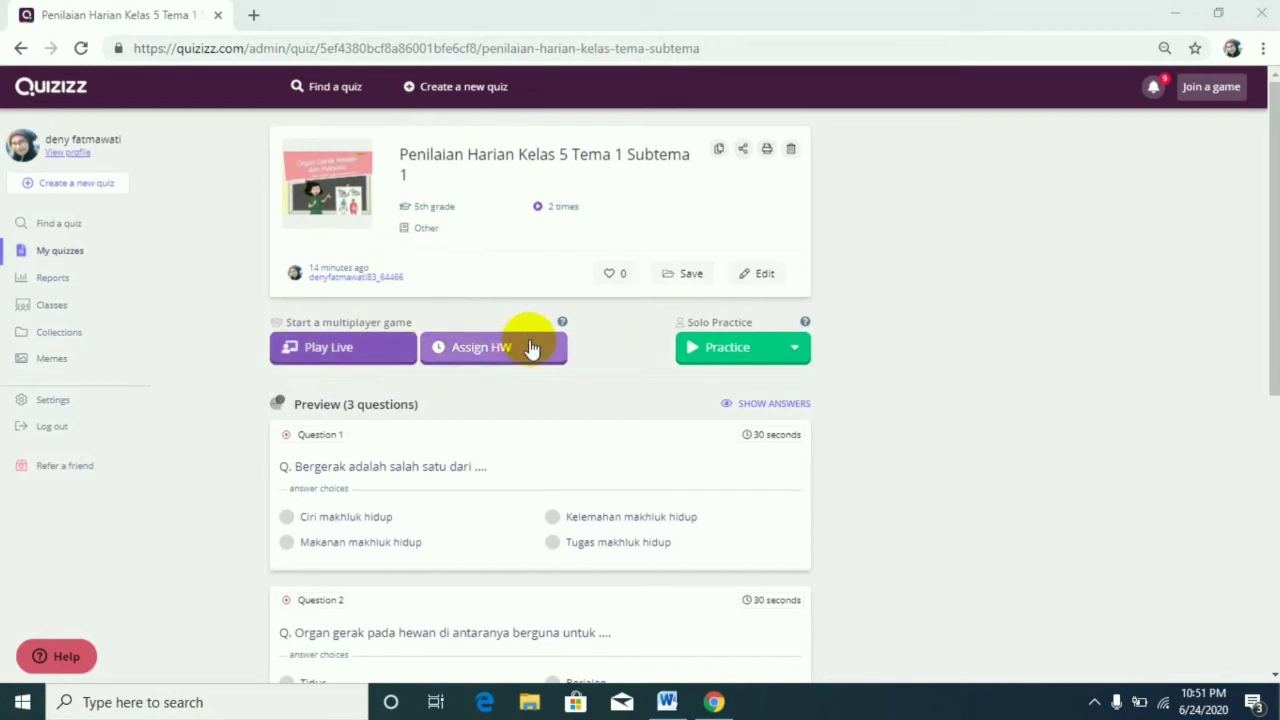
click(369, 352)
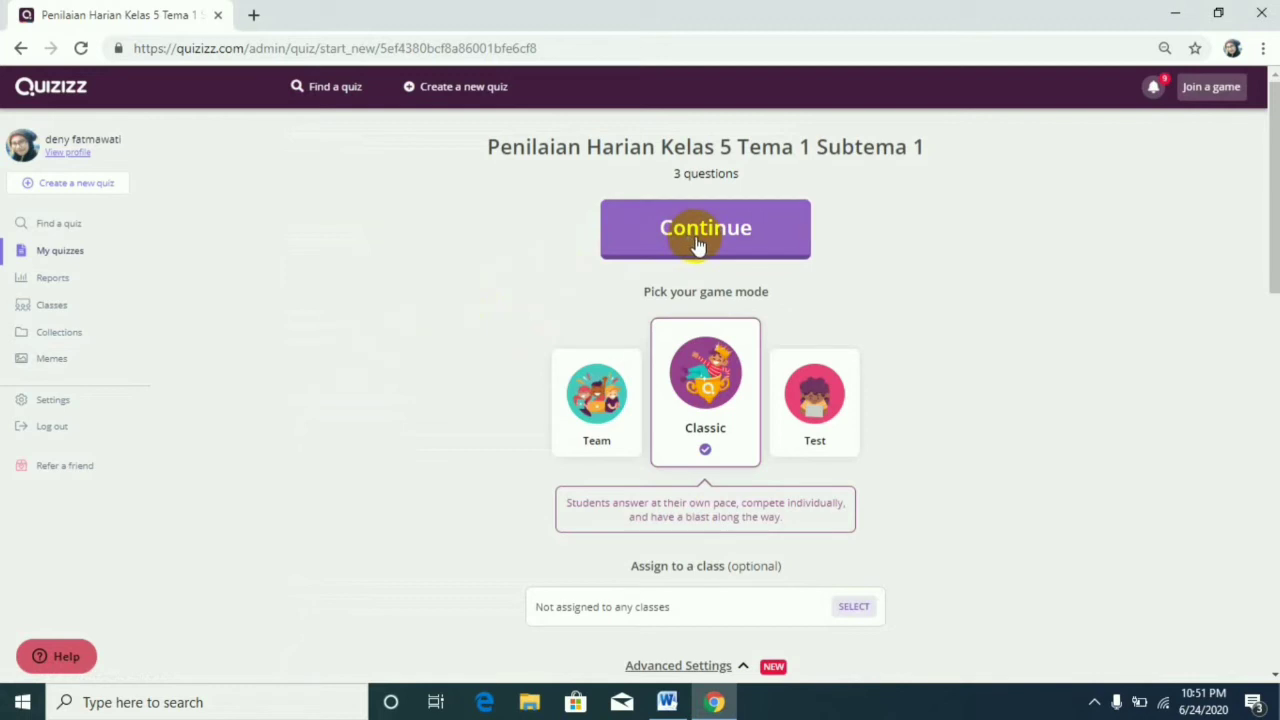
Examine the live game's mode and general settings and its class assignment choices, leaving without selecting a class.
scroll(770, 382, down, 3)
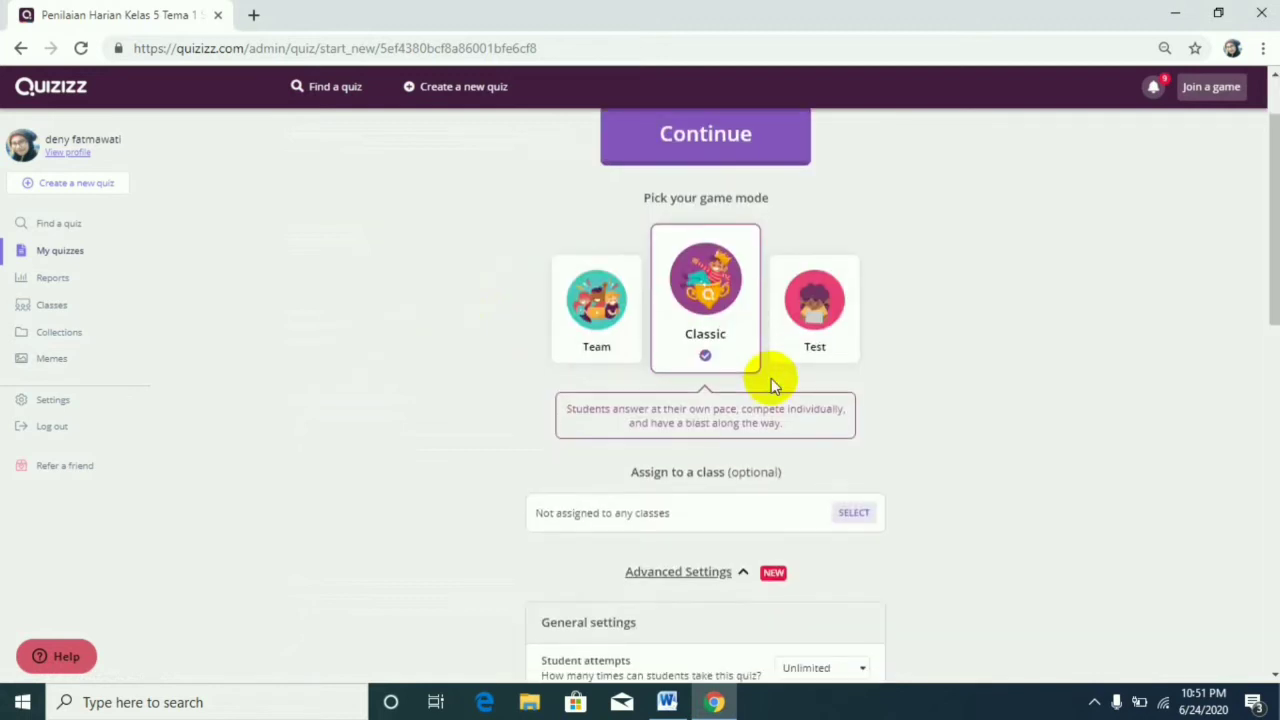
scroll(771, 374, down, 1)
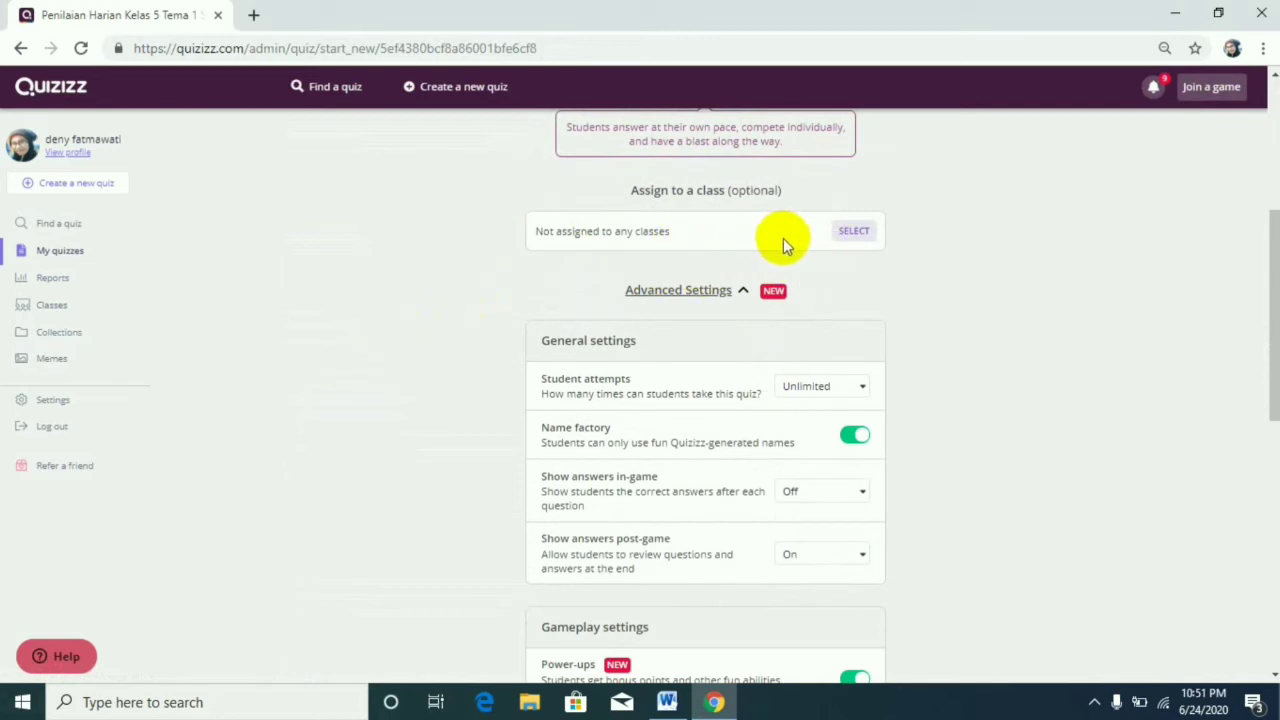
click(851, 236)
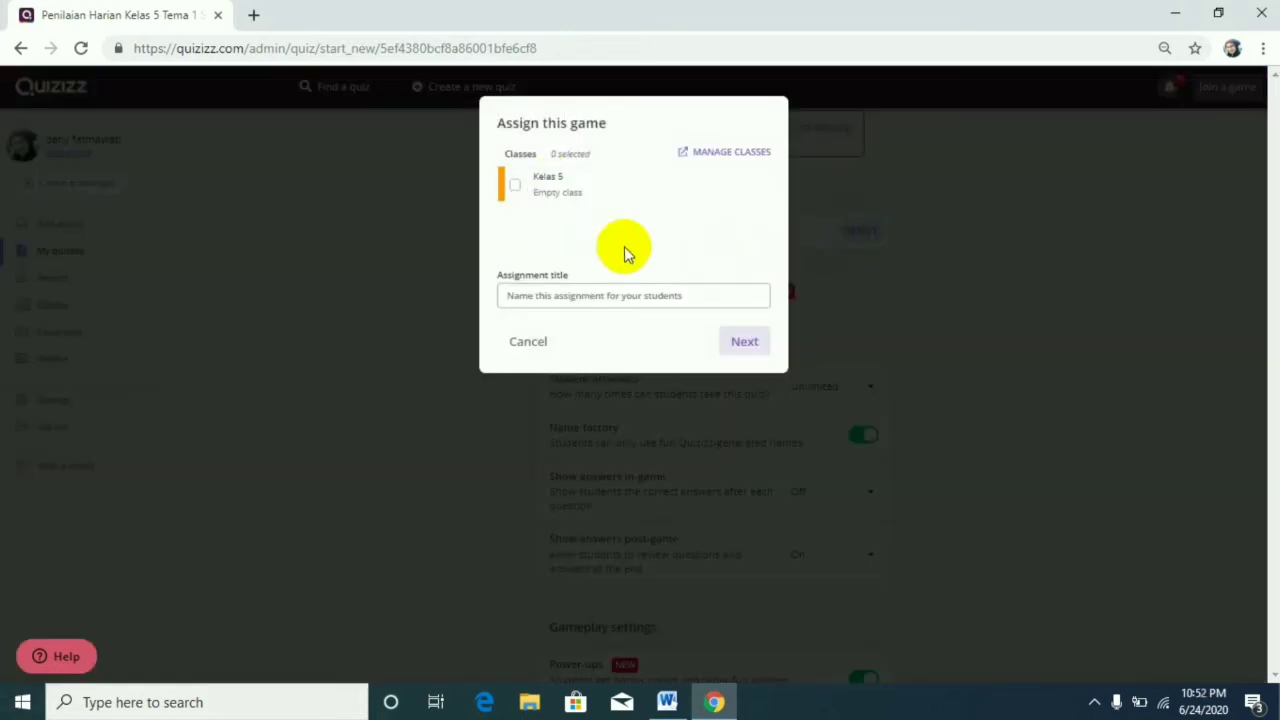
click(527, 343)
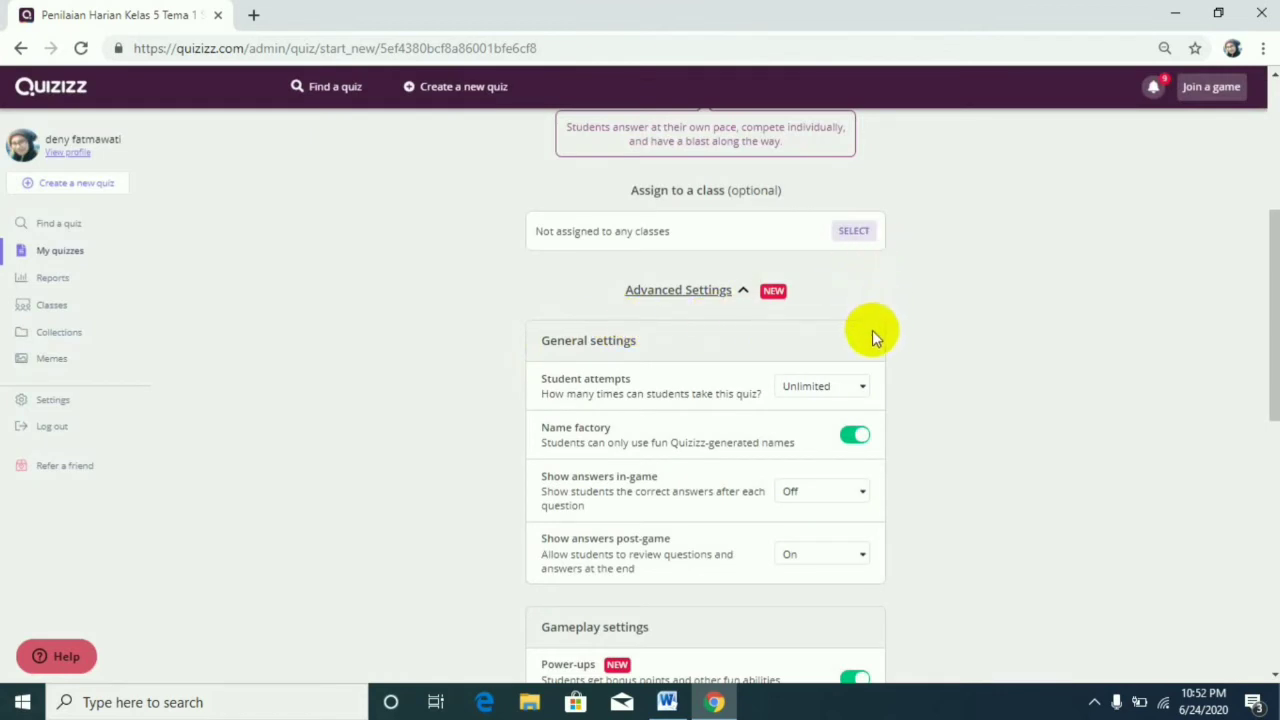
Examine the general settings' choices for student attempts and for showing answers in-game, leaving both unchanged.
scroll(870, 352, down, 1)
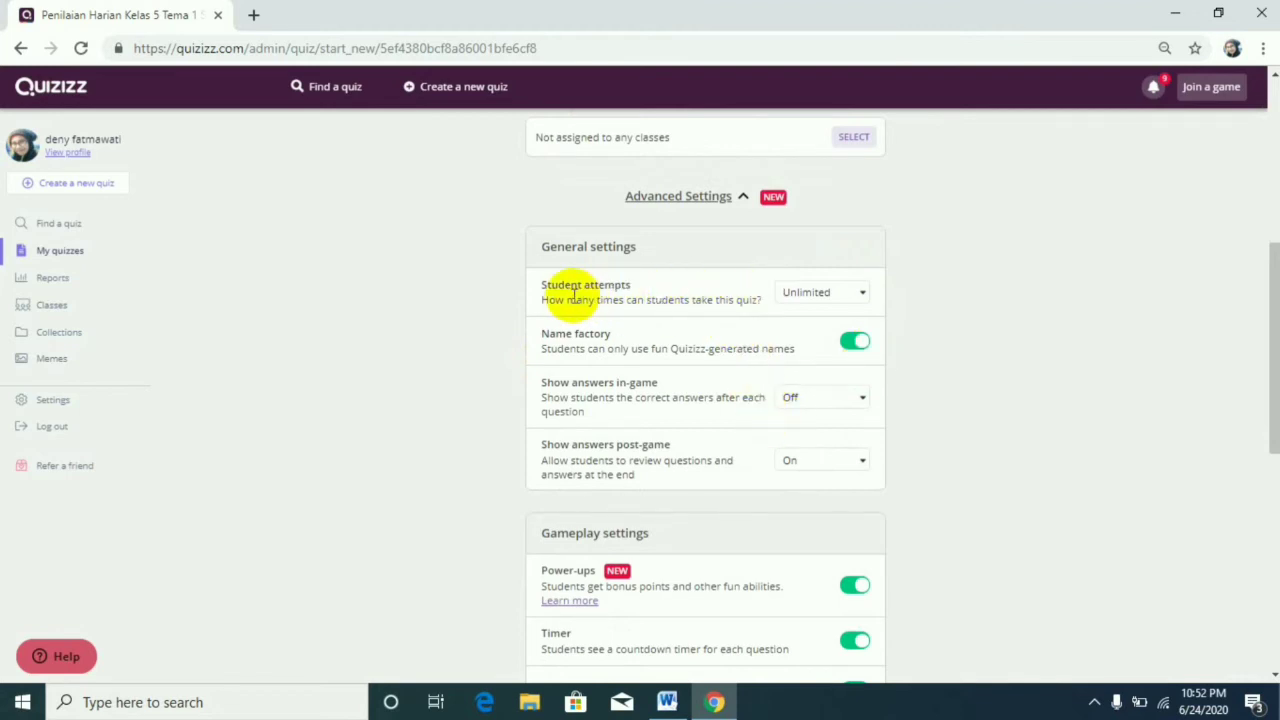
click(860, 300)
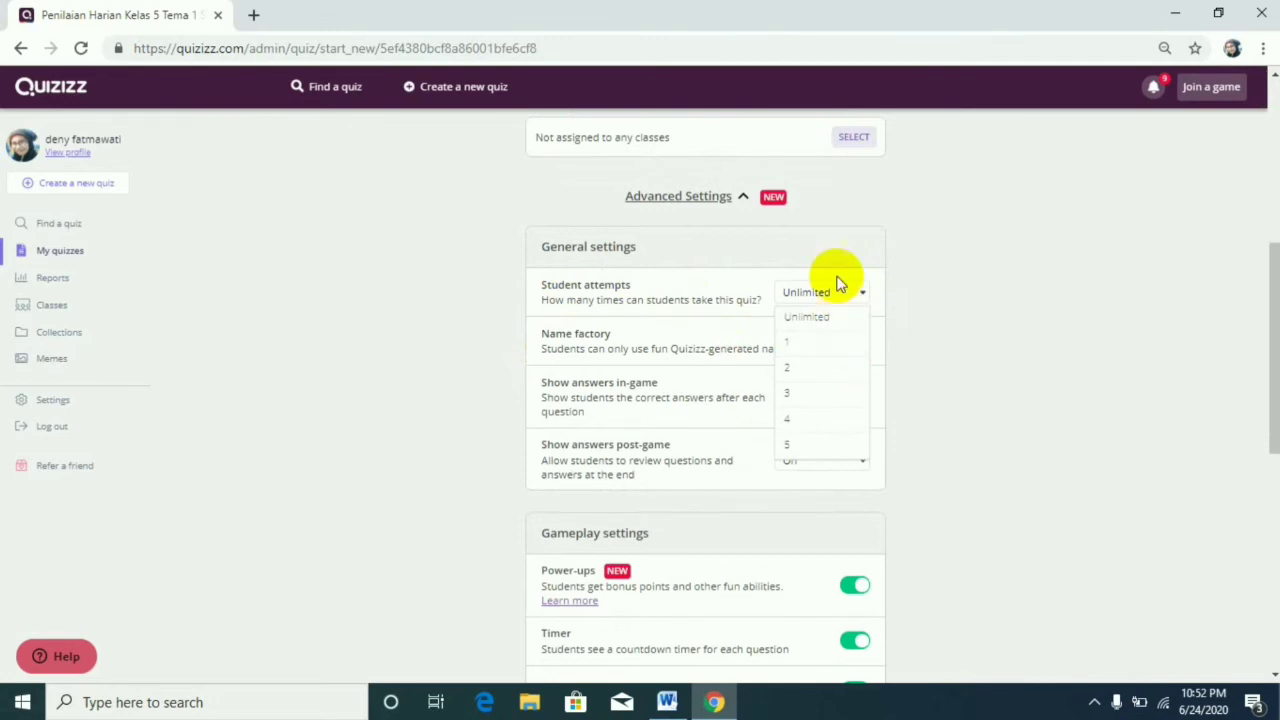
click(865, 292)
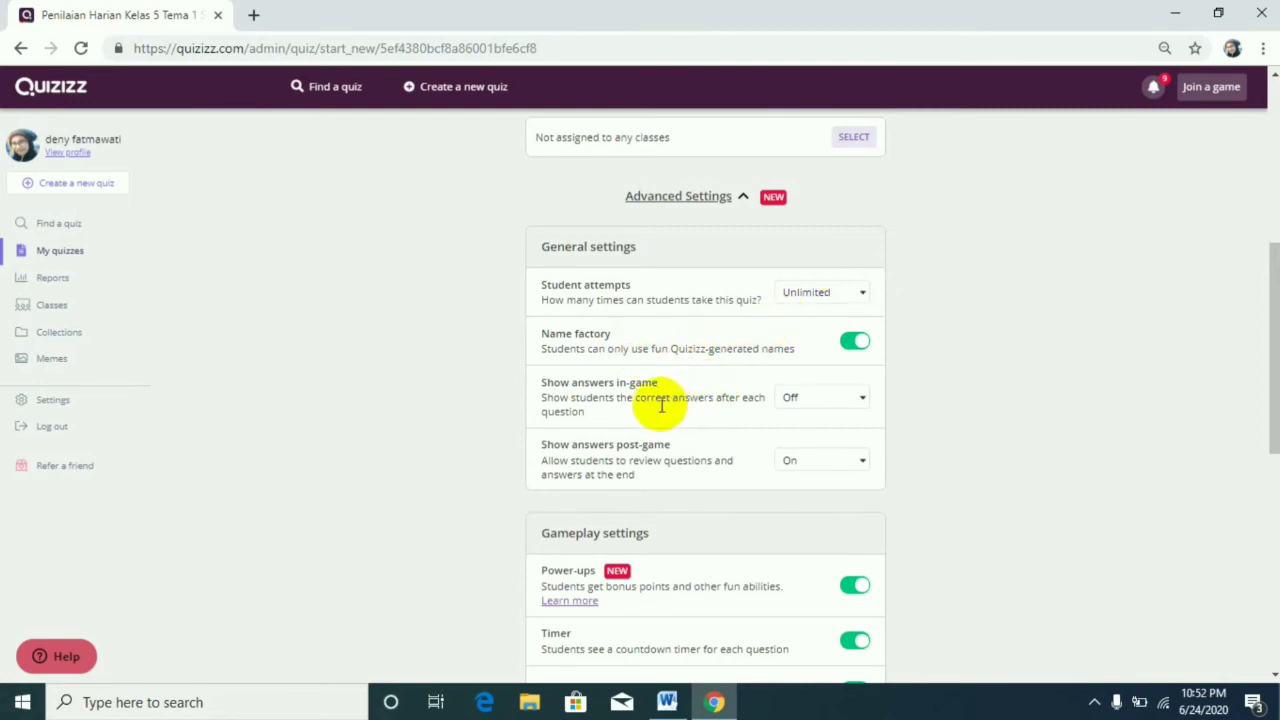
click(864, 400)
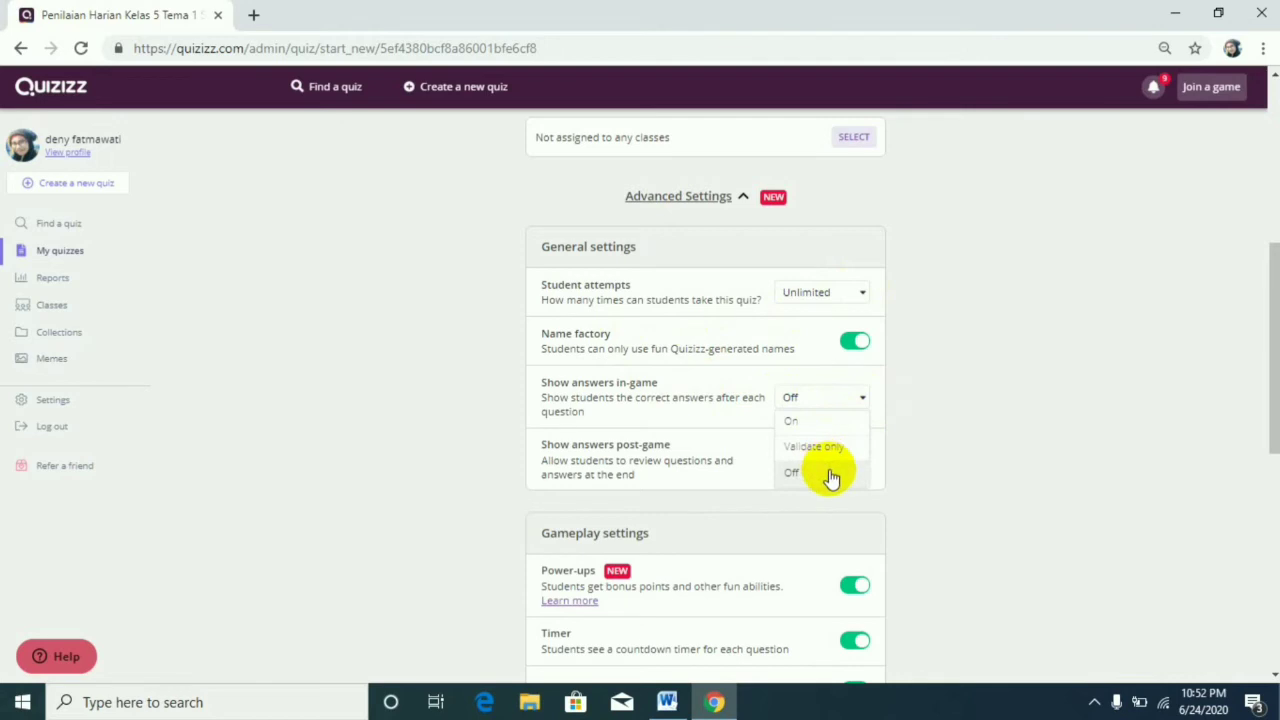
click(866, 402)
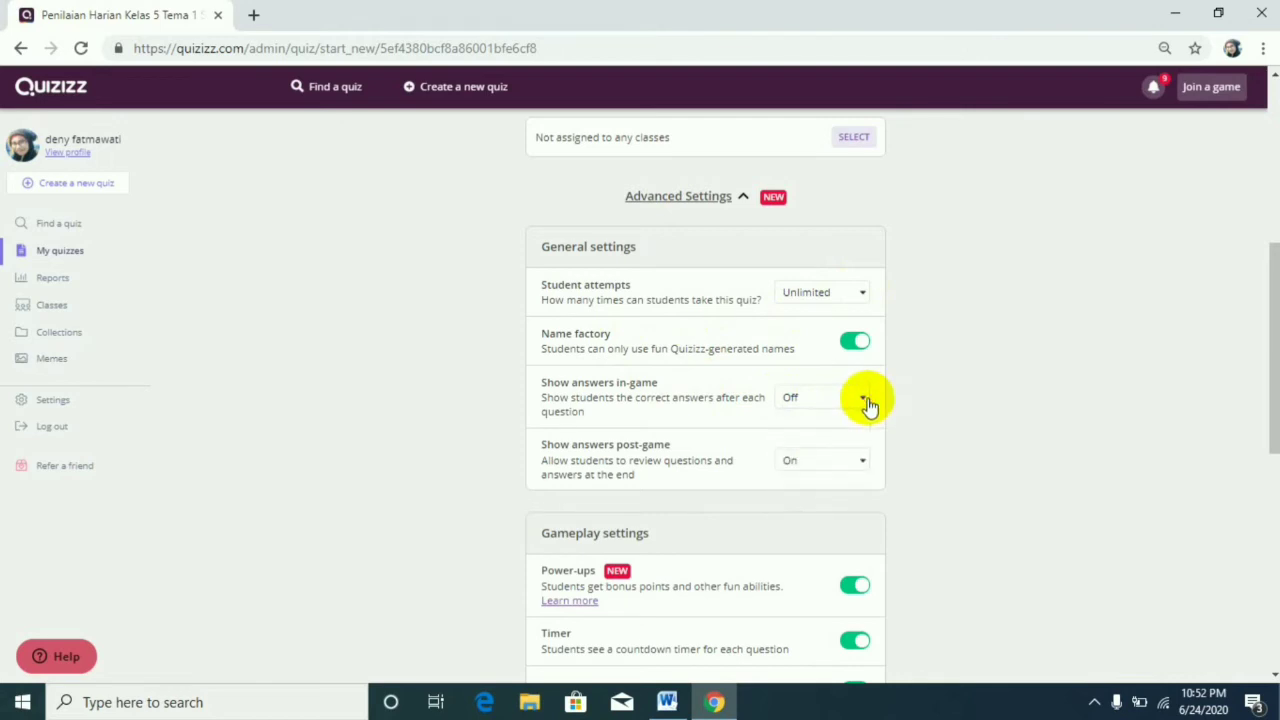
Review the gameplay settings, from power-ups and timer to shuffling and redemption questions, and the meme set choices below them.
scroll(628, 484, down, 1)
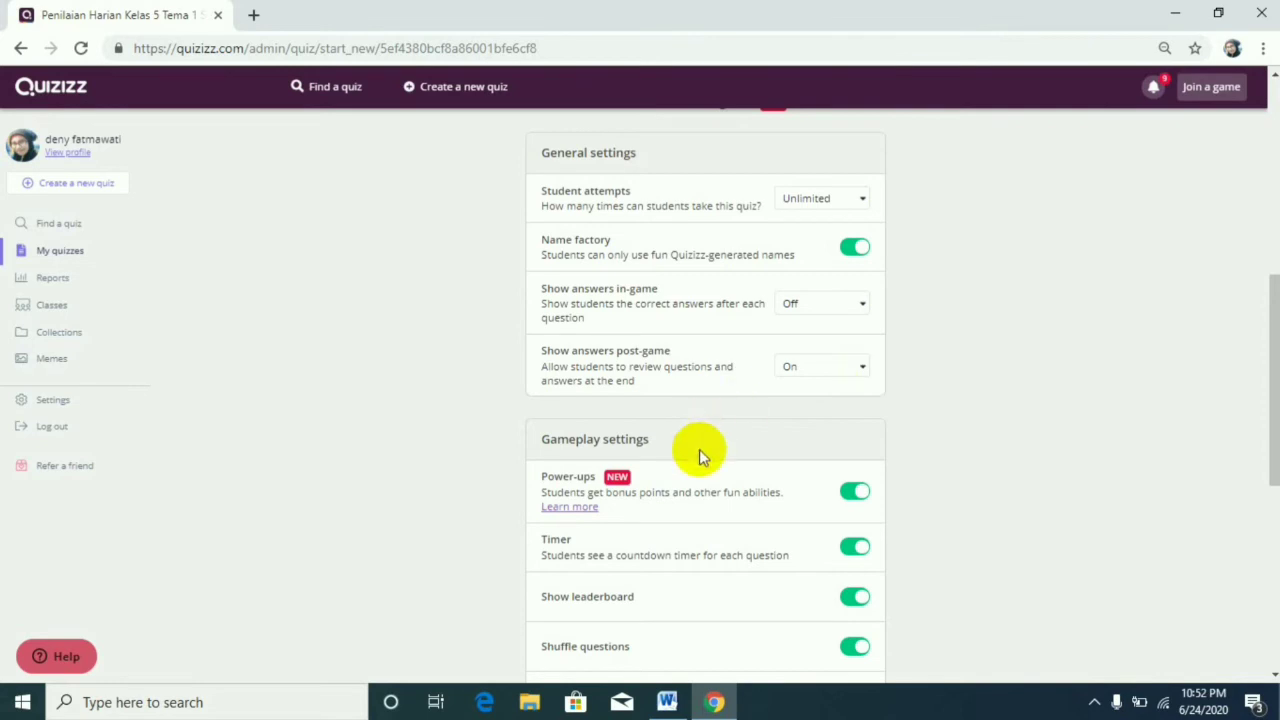
scroll(711, 462, down, 1)
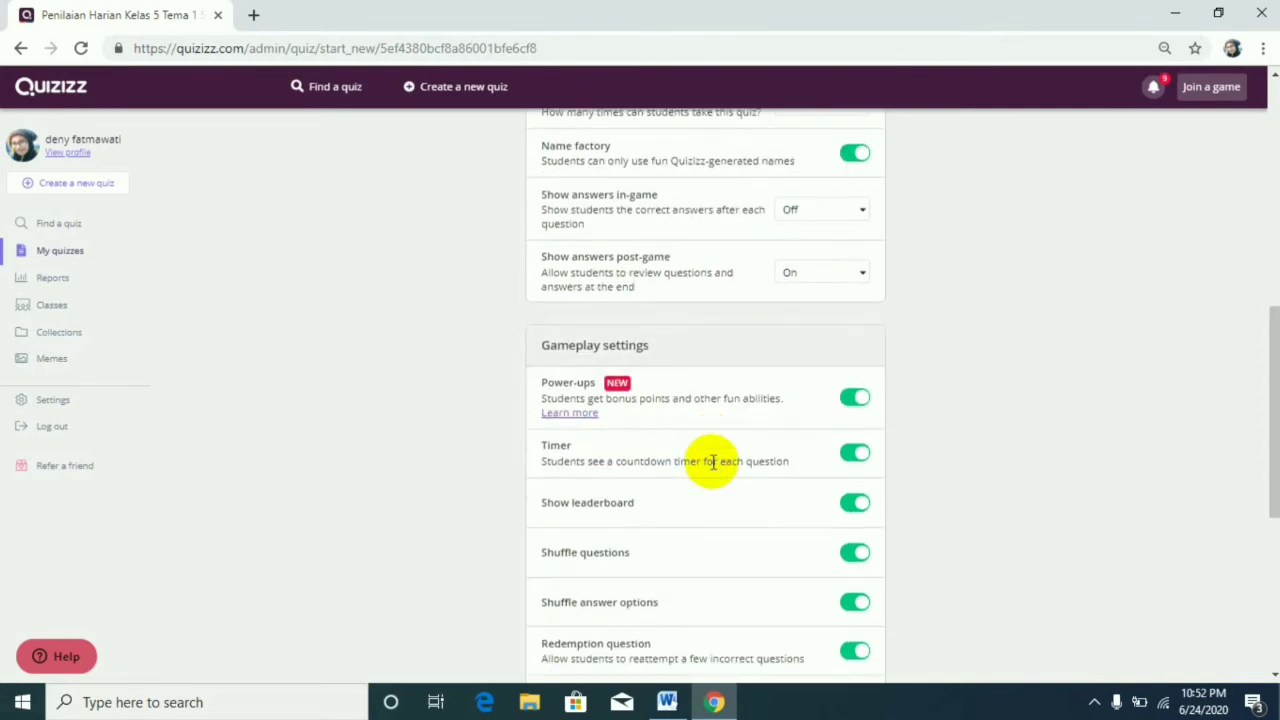
scroll(709, 452, down, 1)
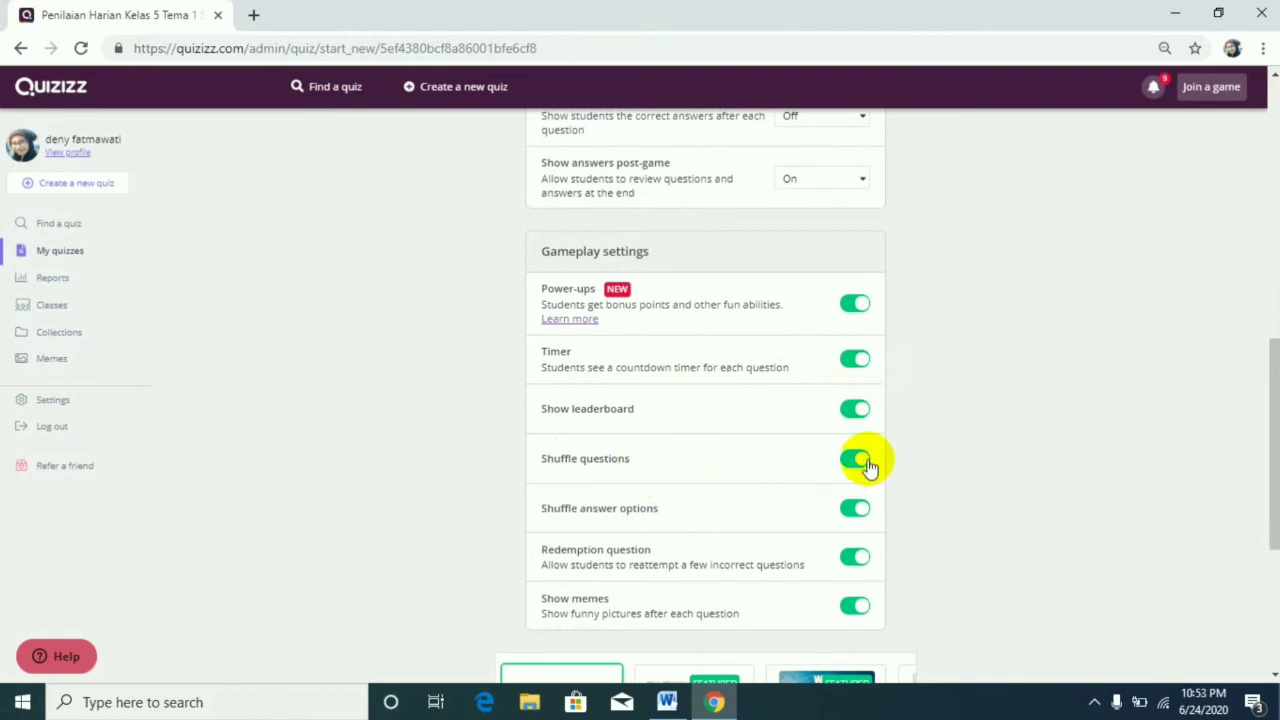
scroll(863, 520, down, 2)
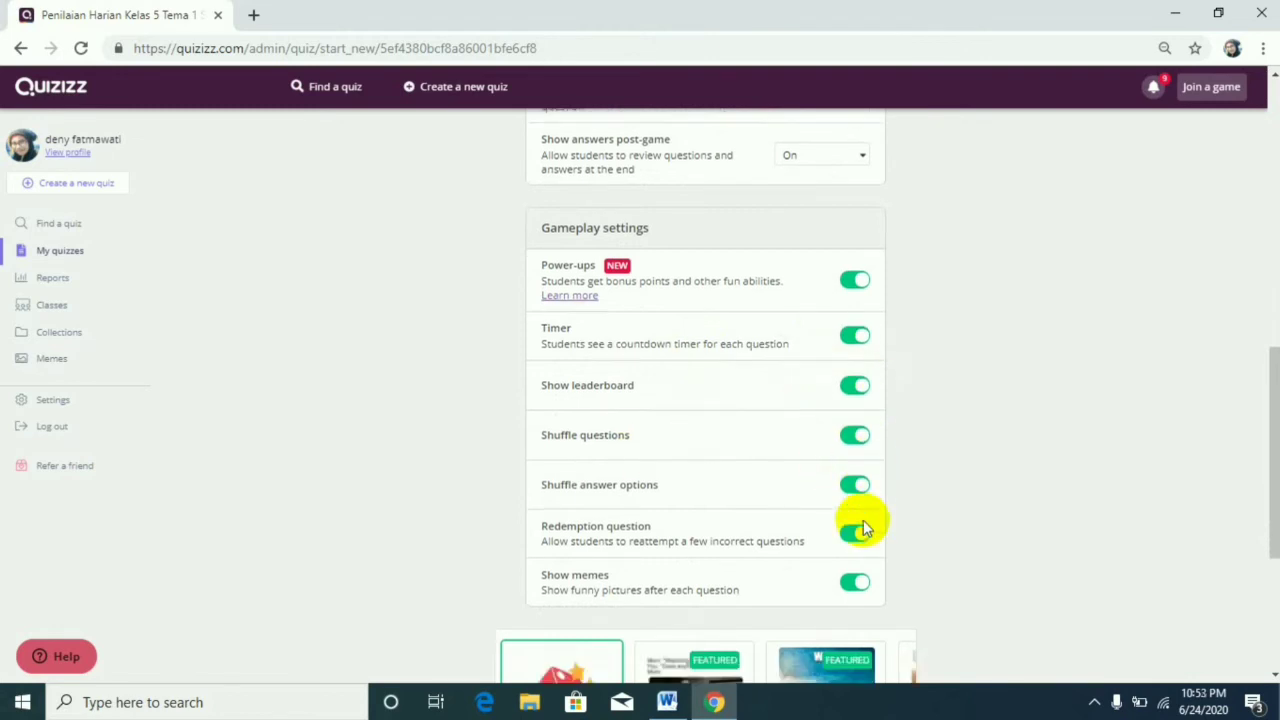
scroll(803, 510, down, 1)
scroll(803, 510, down, 1)
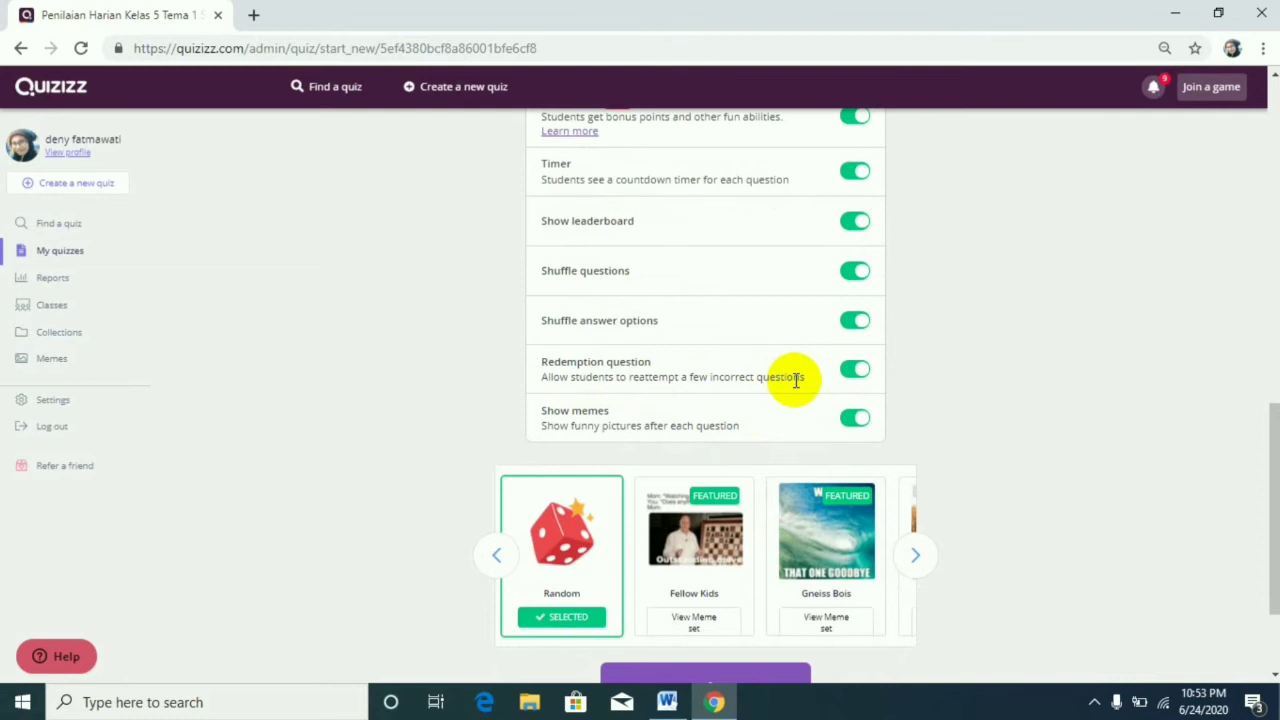
scroll(751, 337, up, 2)
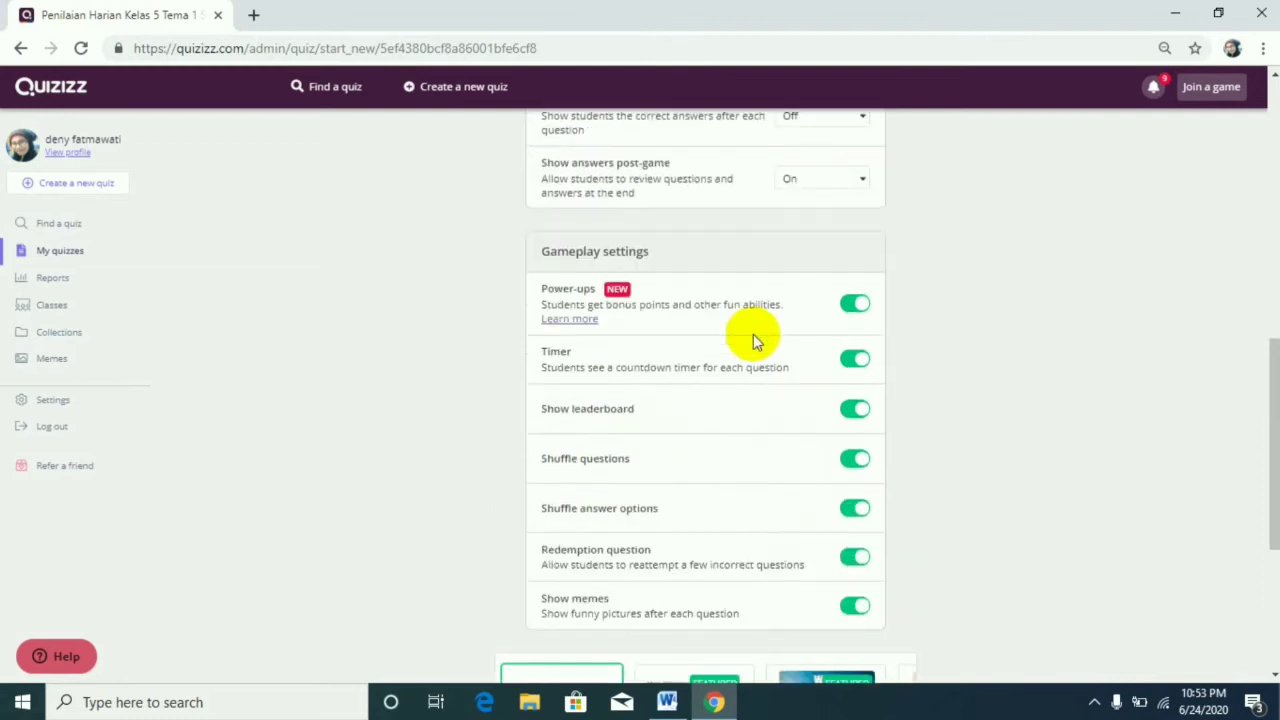
scroll(751, 337, down, 4)
scroll(754, 340, up, 5)
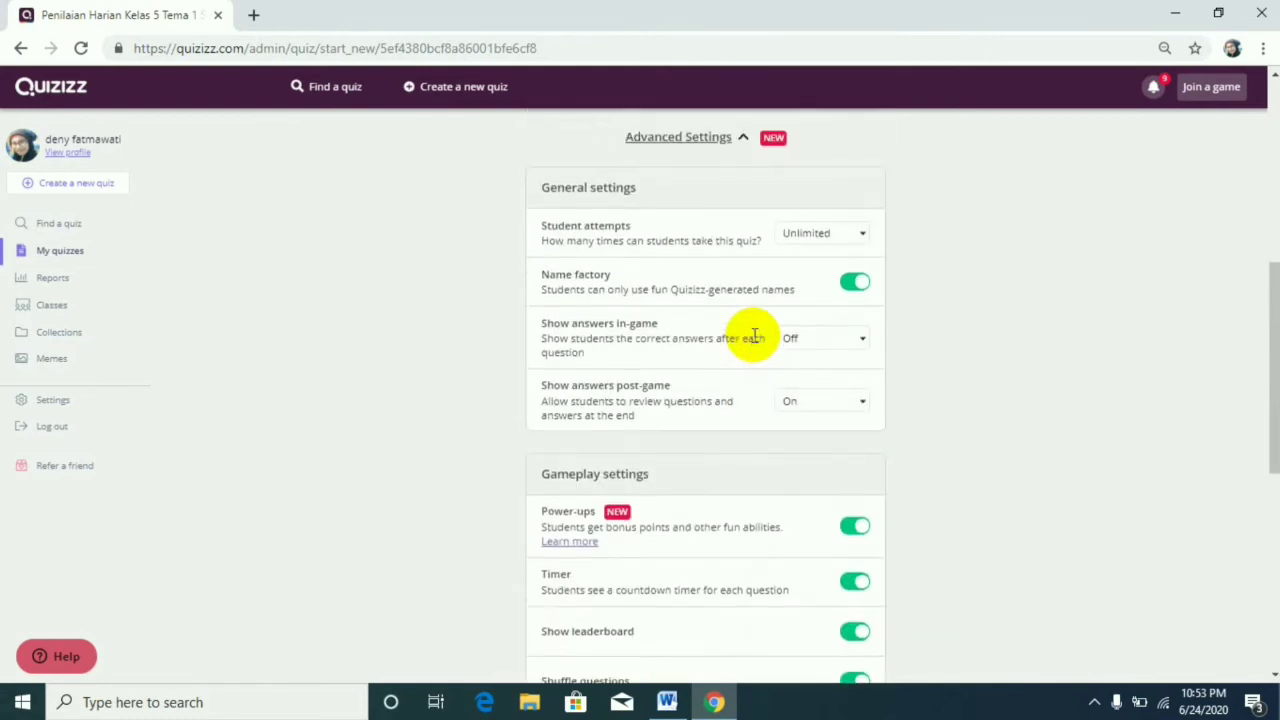
scroll(754, 336, down, 5)
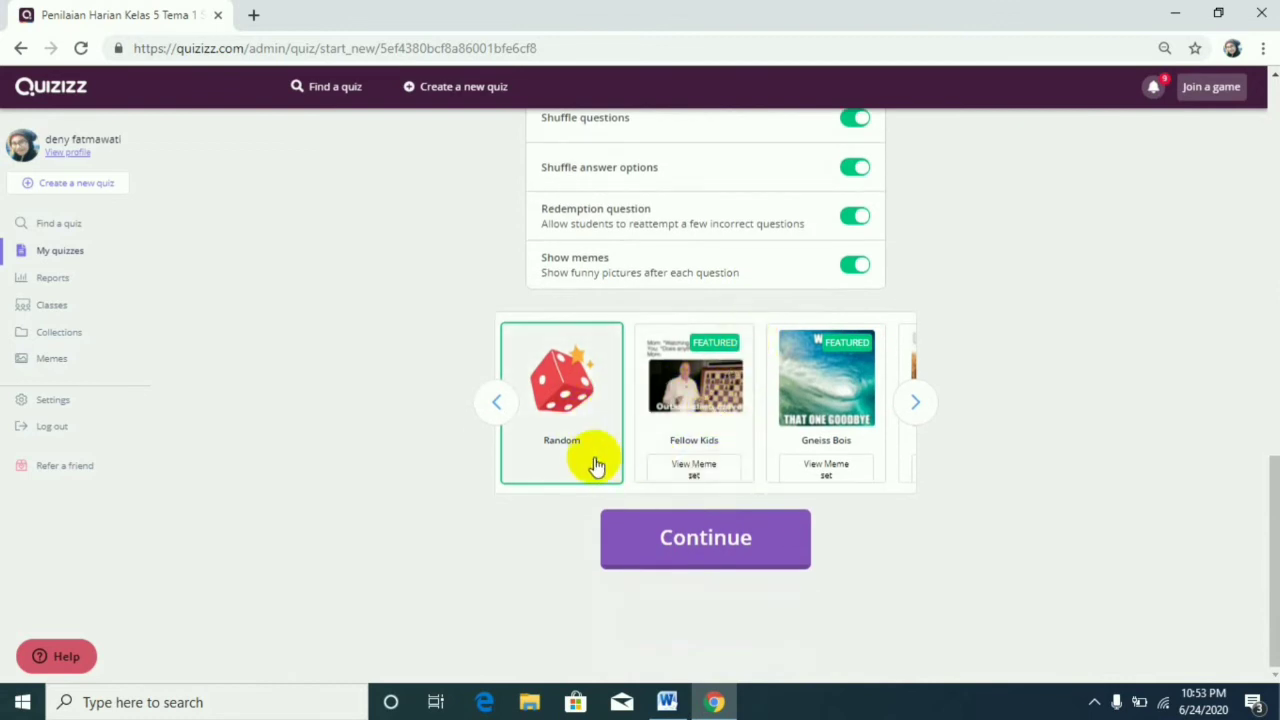
scroll(865, 418, up, 5)
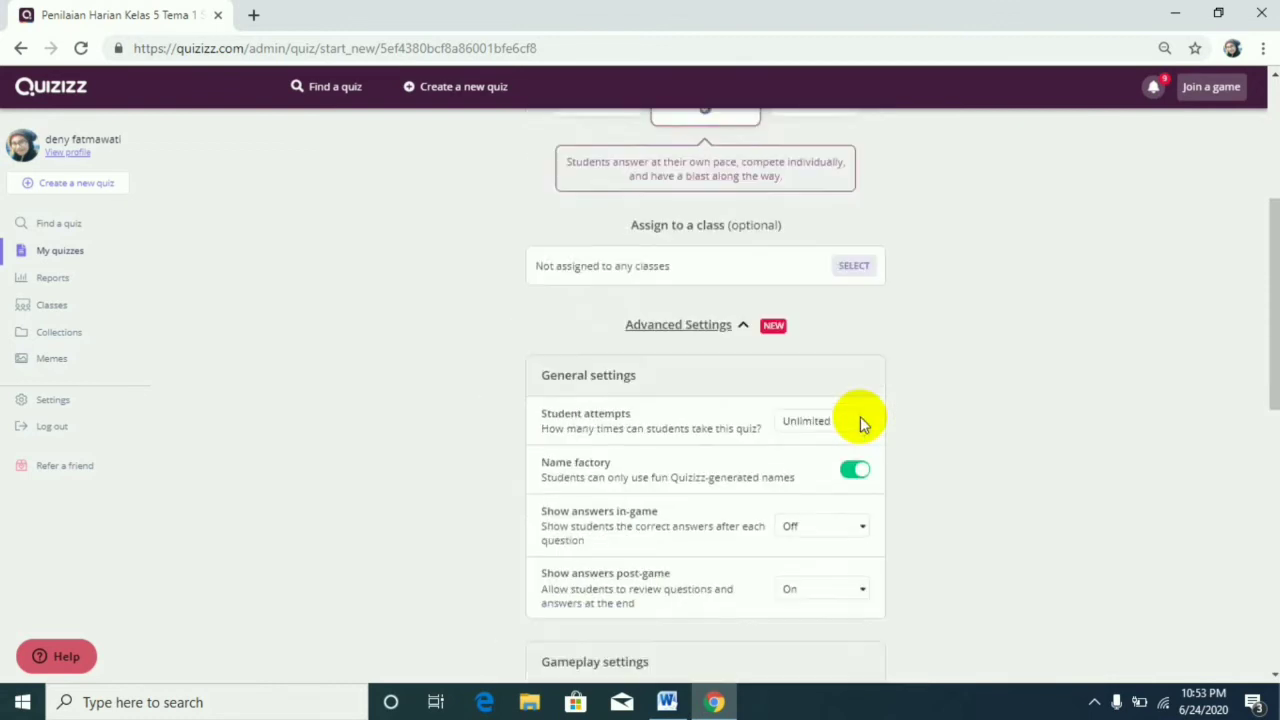
scroll(860, 416, up, 4)
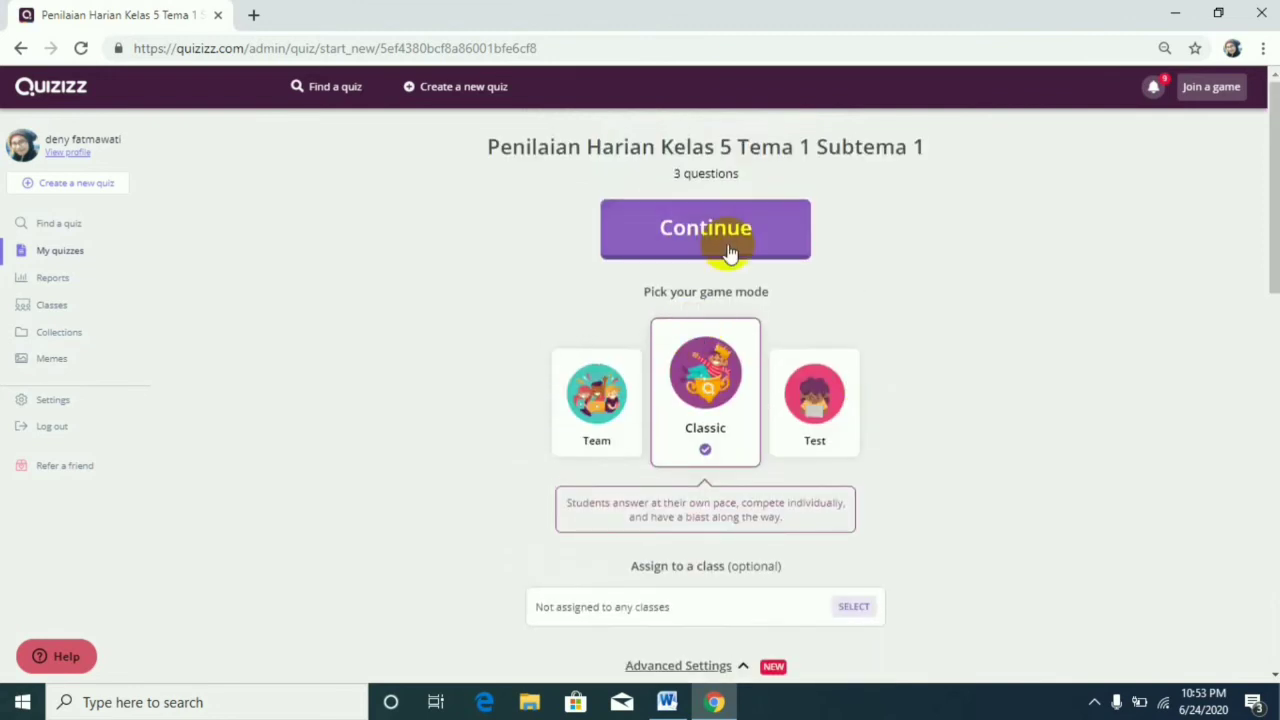
Continue to the live game's waiting room and copy the join link from its sharing options.
click(729, 250)
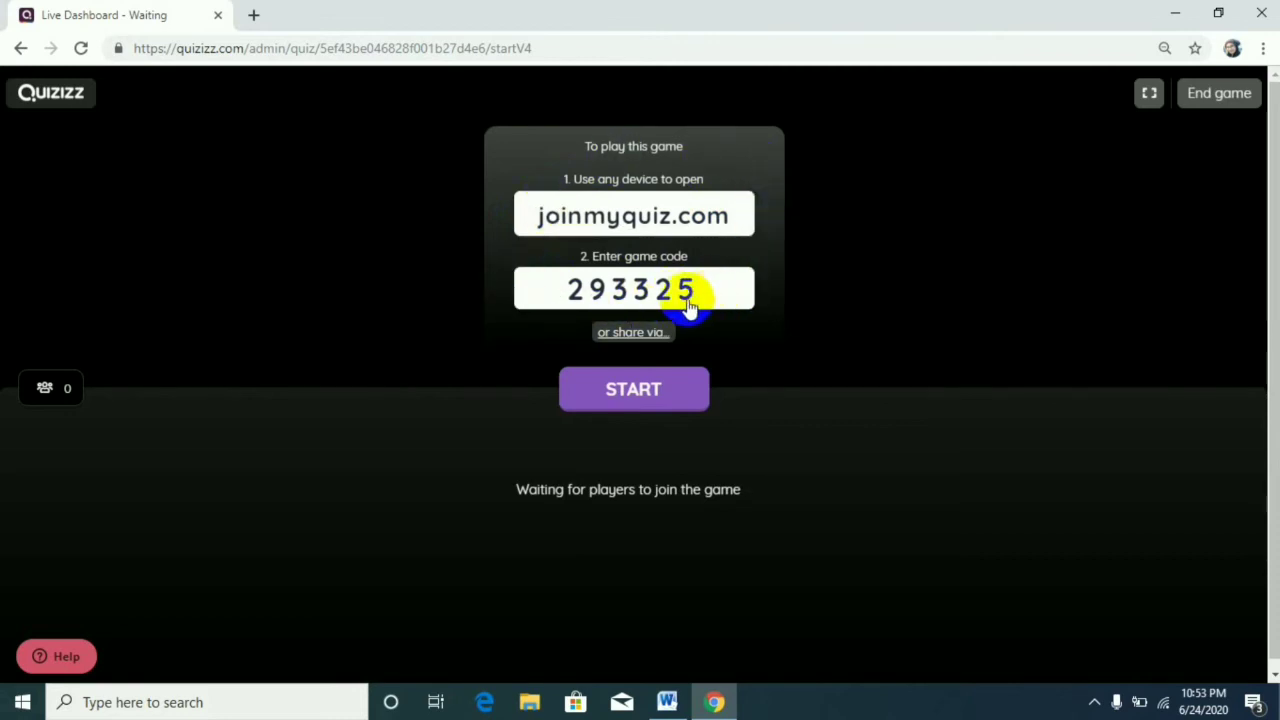
click(638, 334)
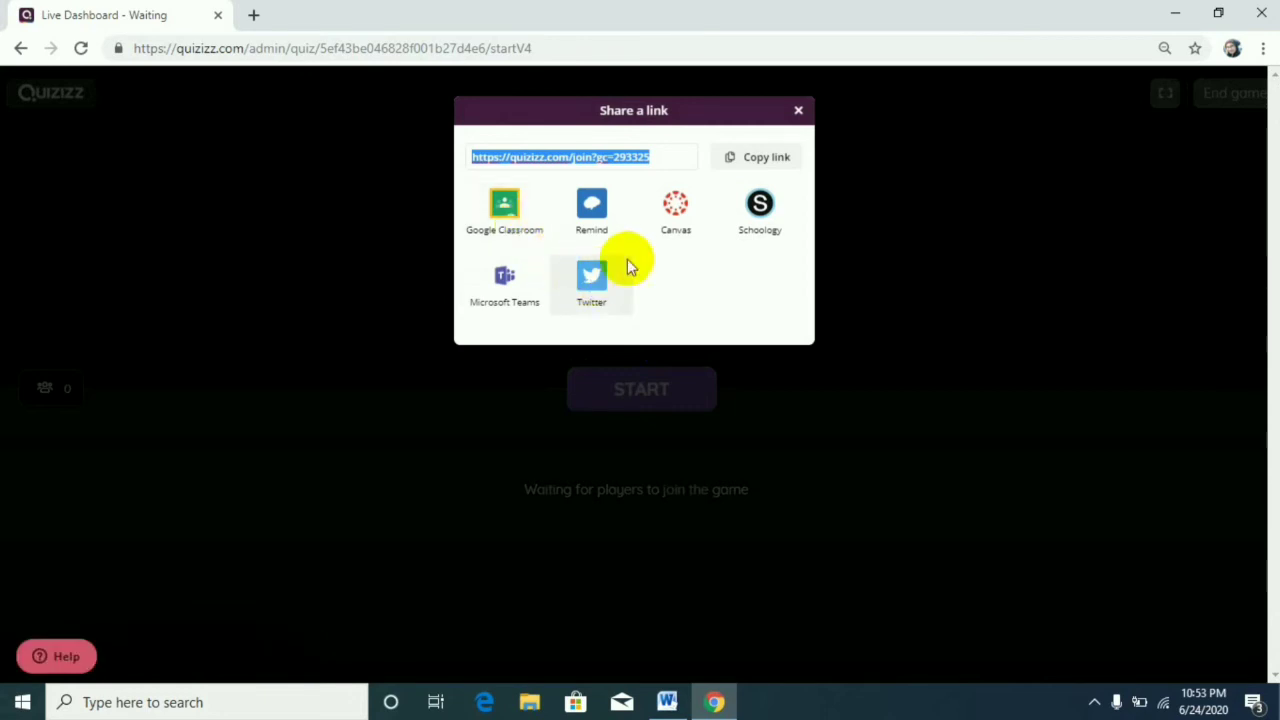
click(799, 111)
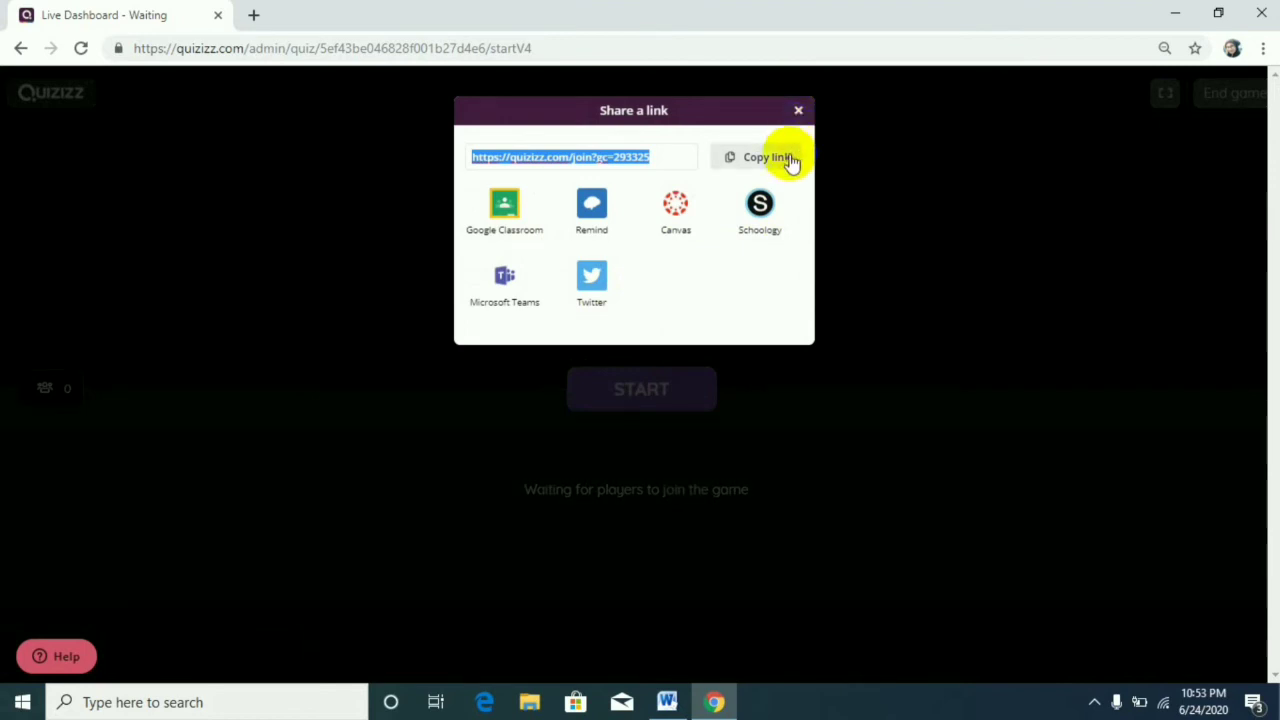
click(786, 160)
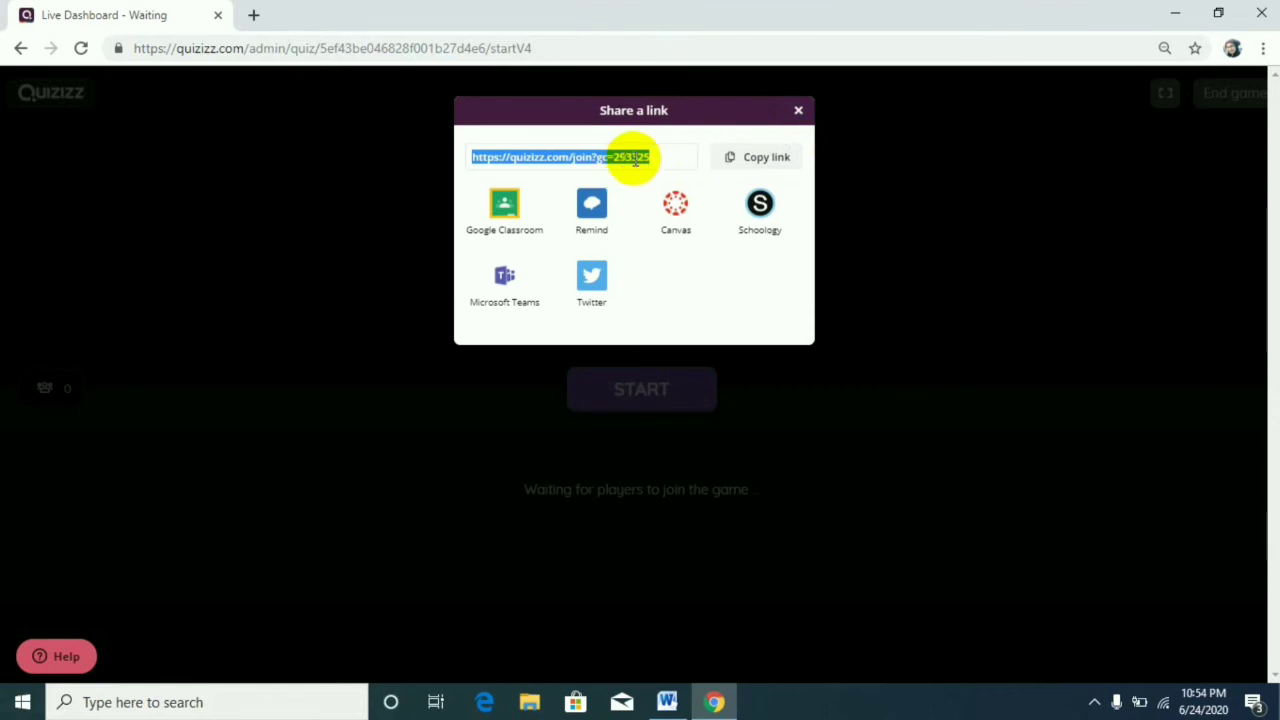
click(800, 111)
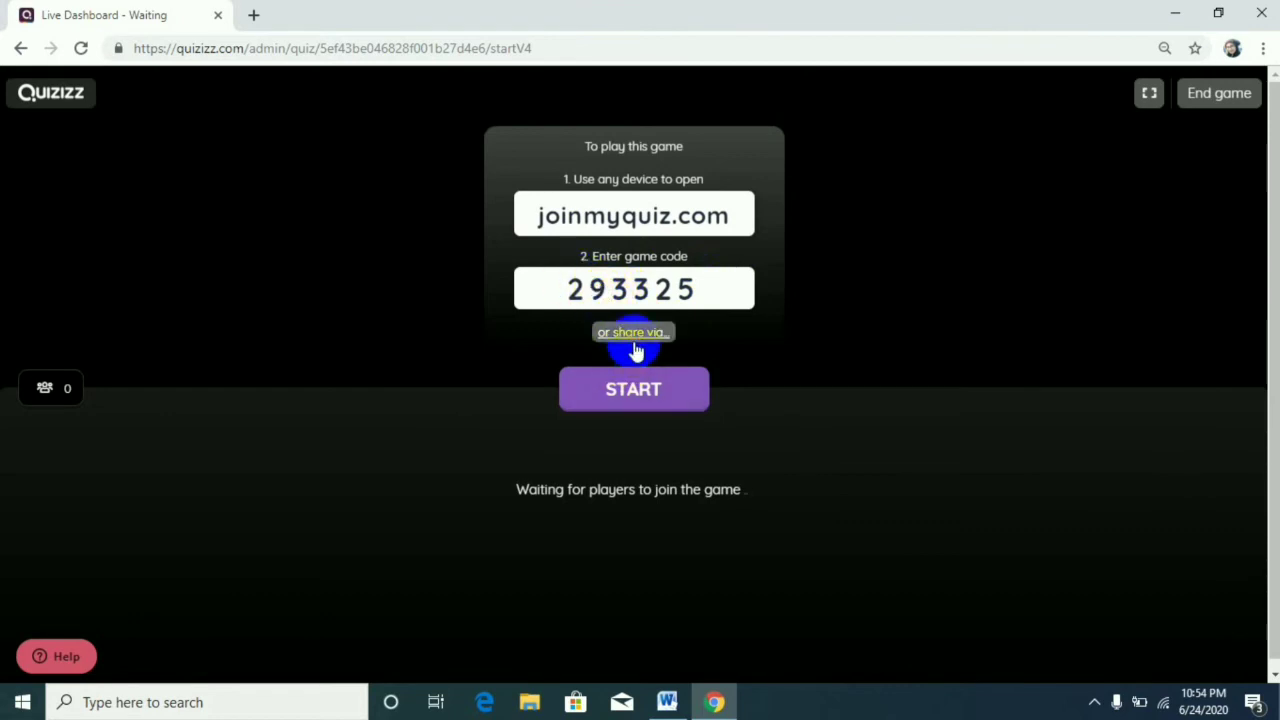
click(655, 398)
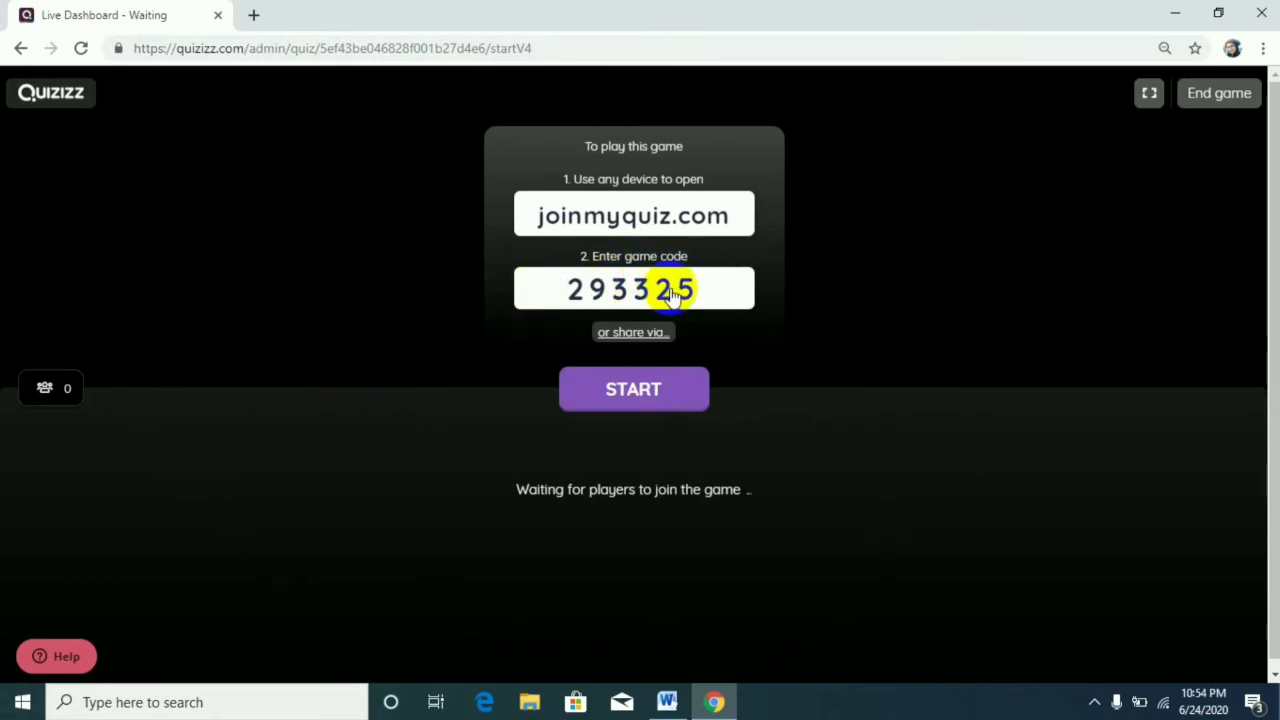
Open the Quizizz page for joining a game in a new browser tab and check the game code on the live dashboard.
click(255, 17)
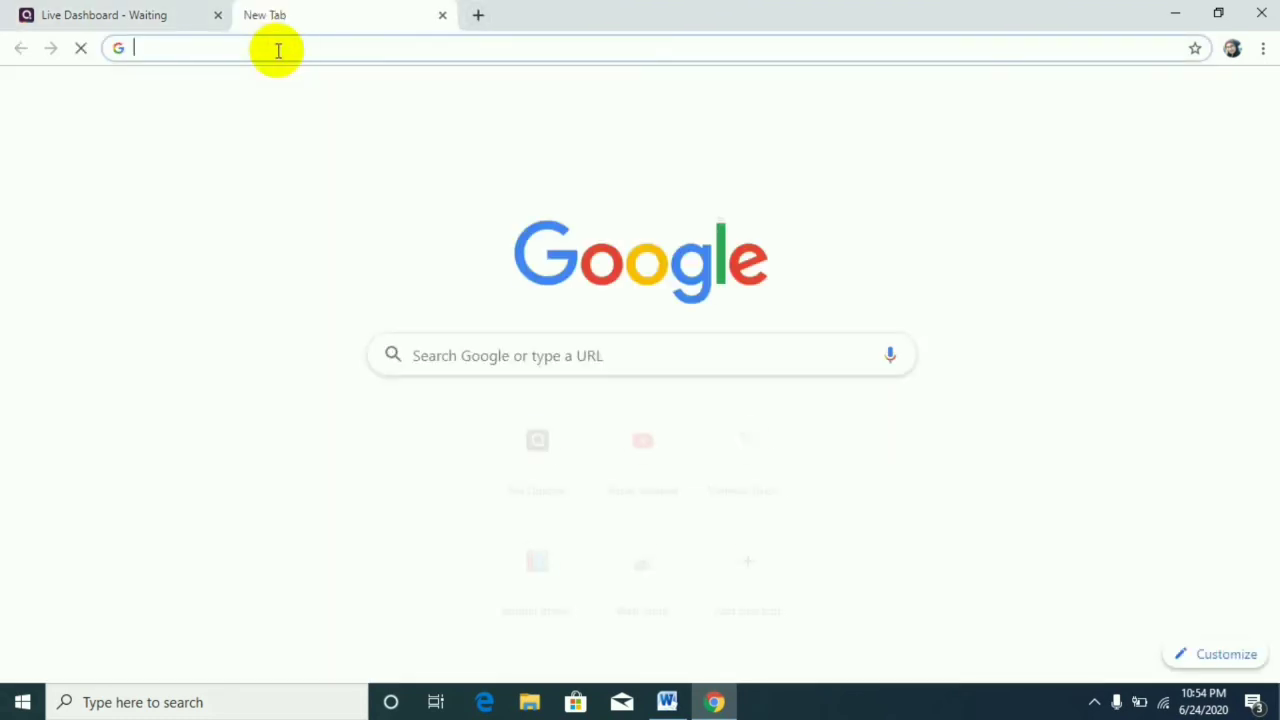
text(join)
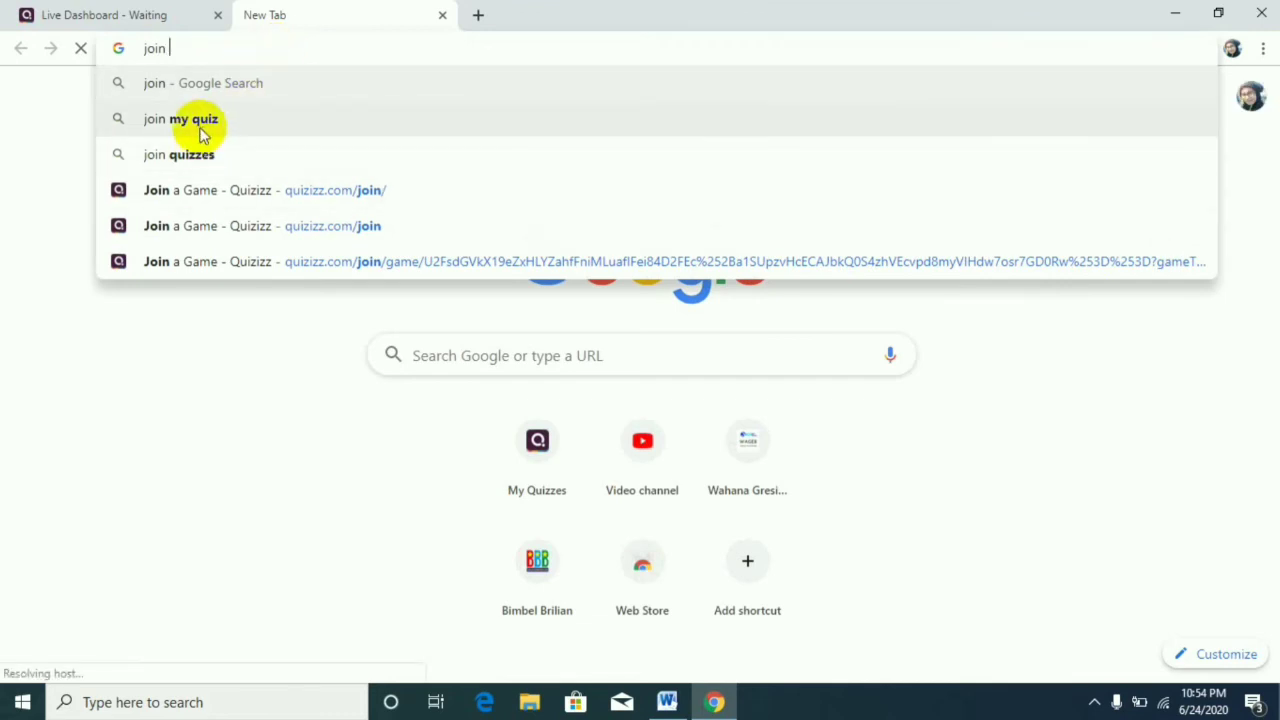
click(203, 196)
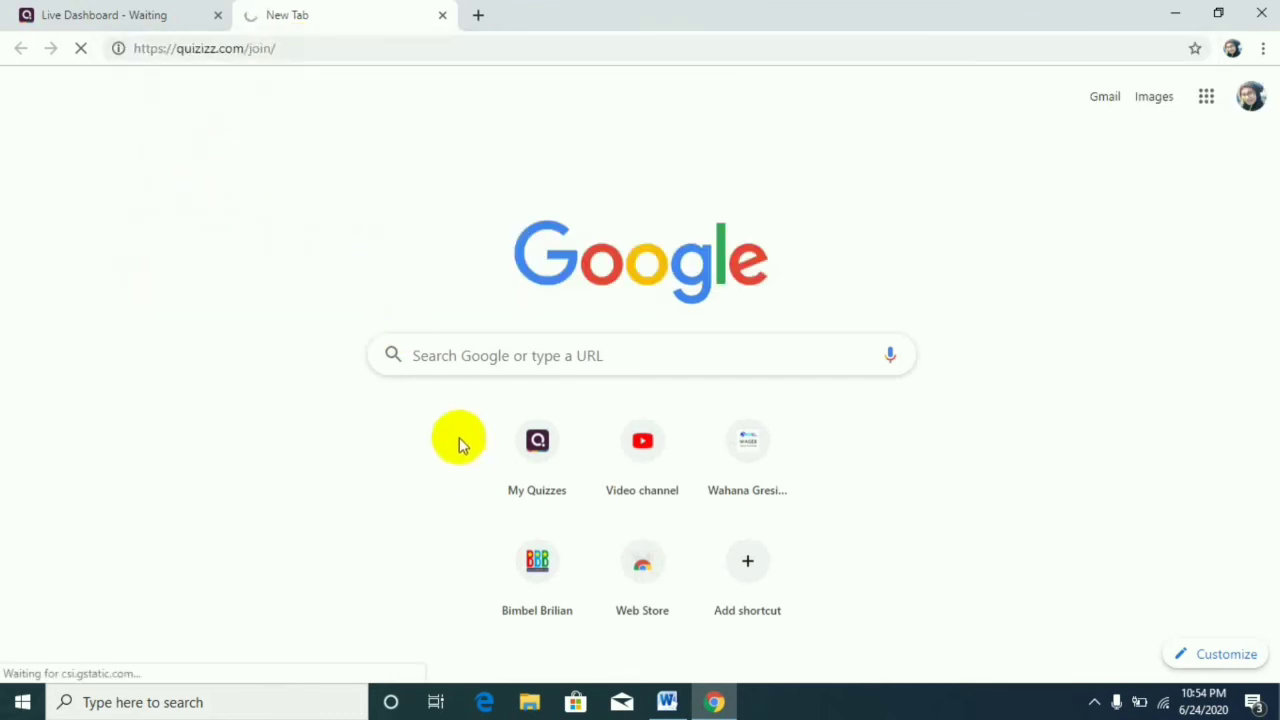
click(146, 17)
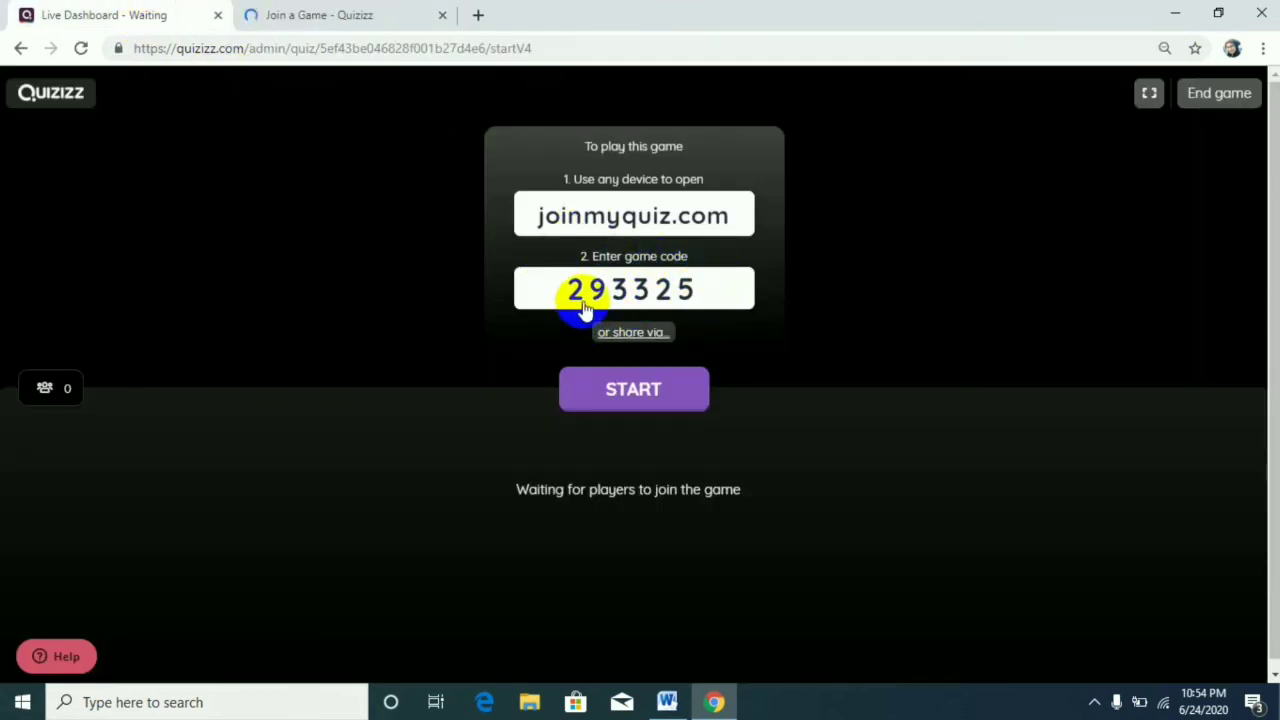
click(340, 15)
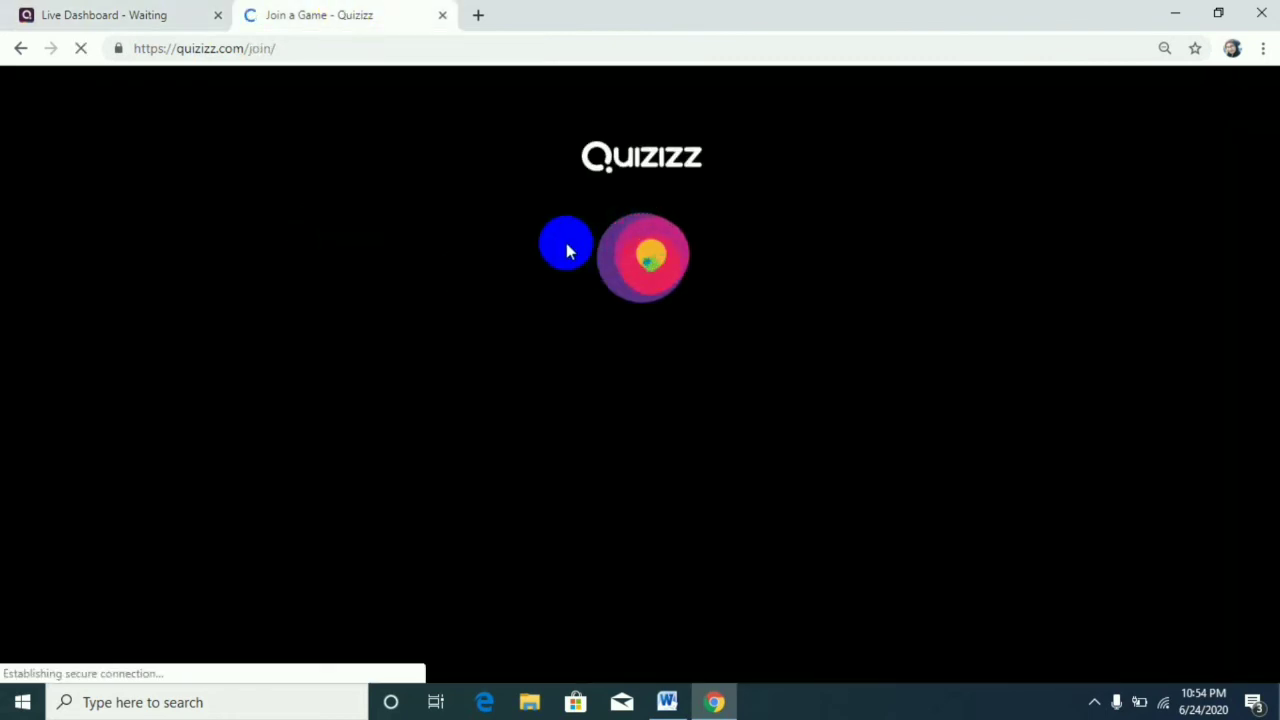
click(114, 15)
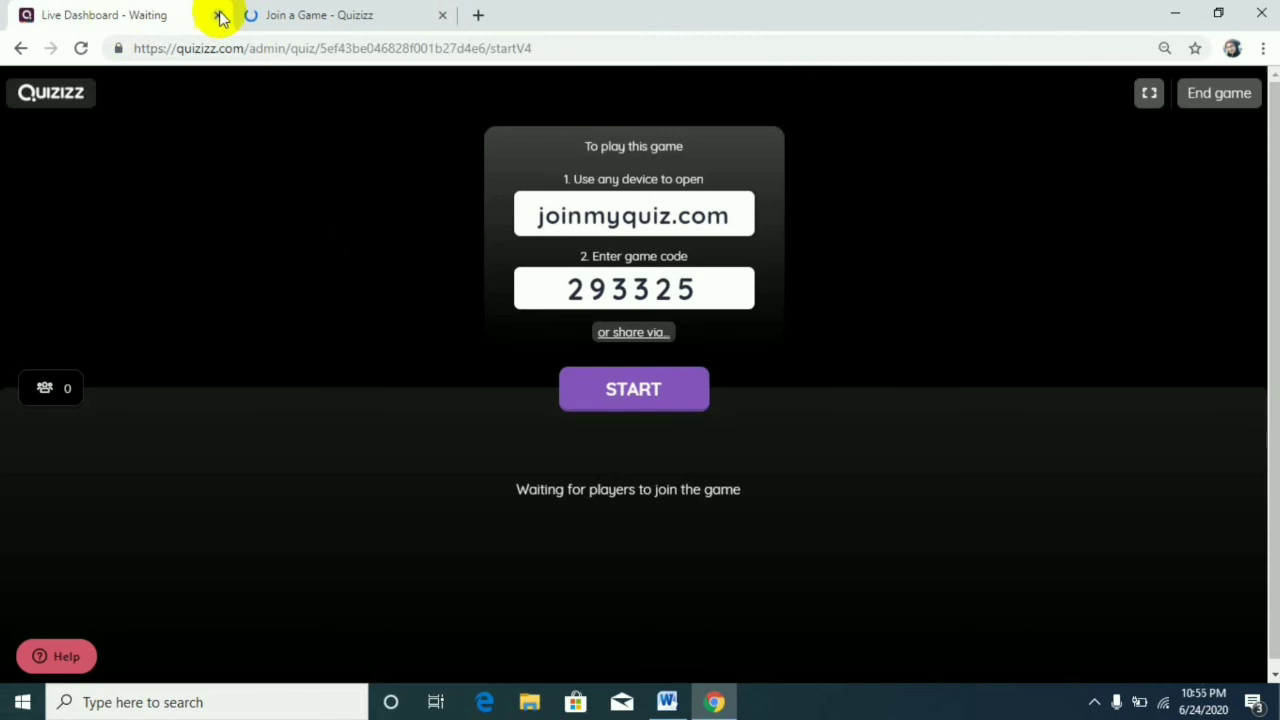
click(303, 18)
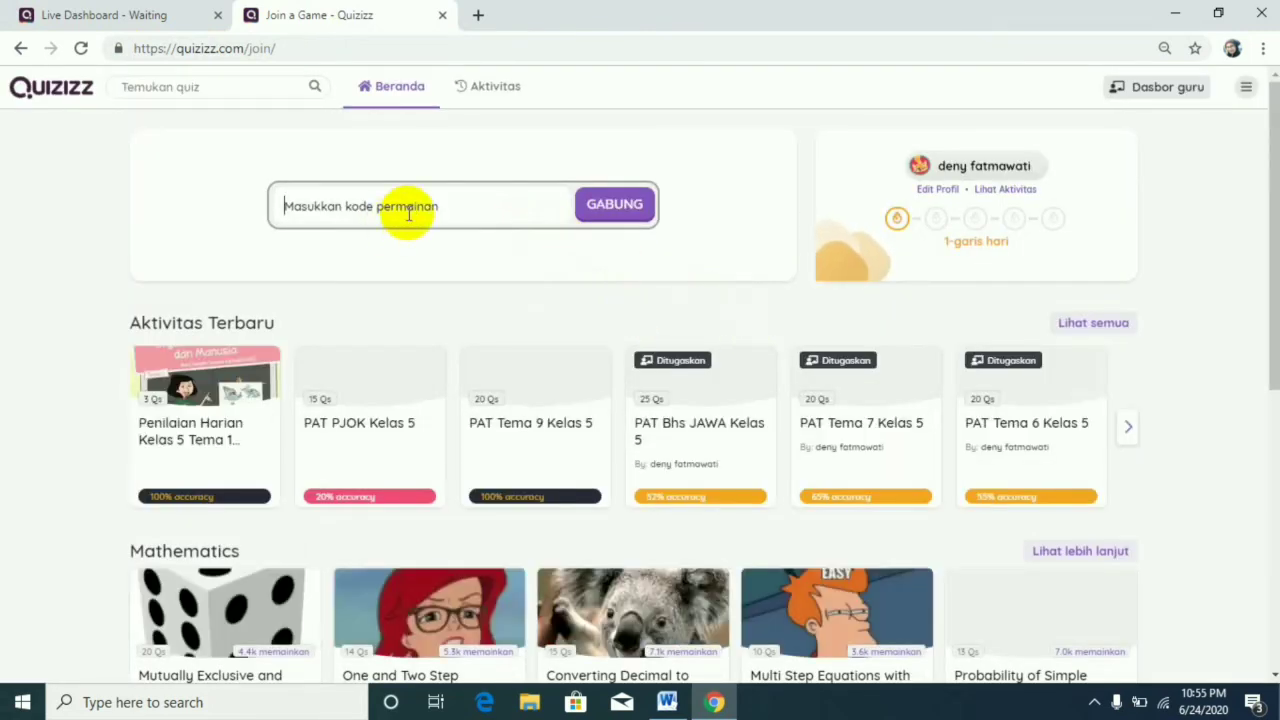
Enter the game code from the live dashboard on the join page and join the game.
text(293325)
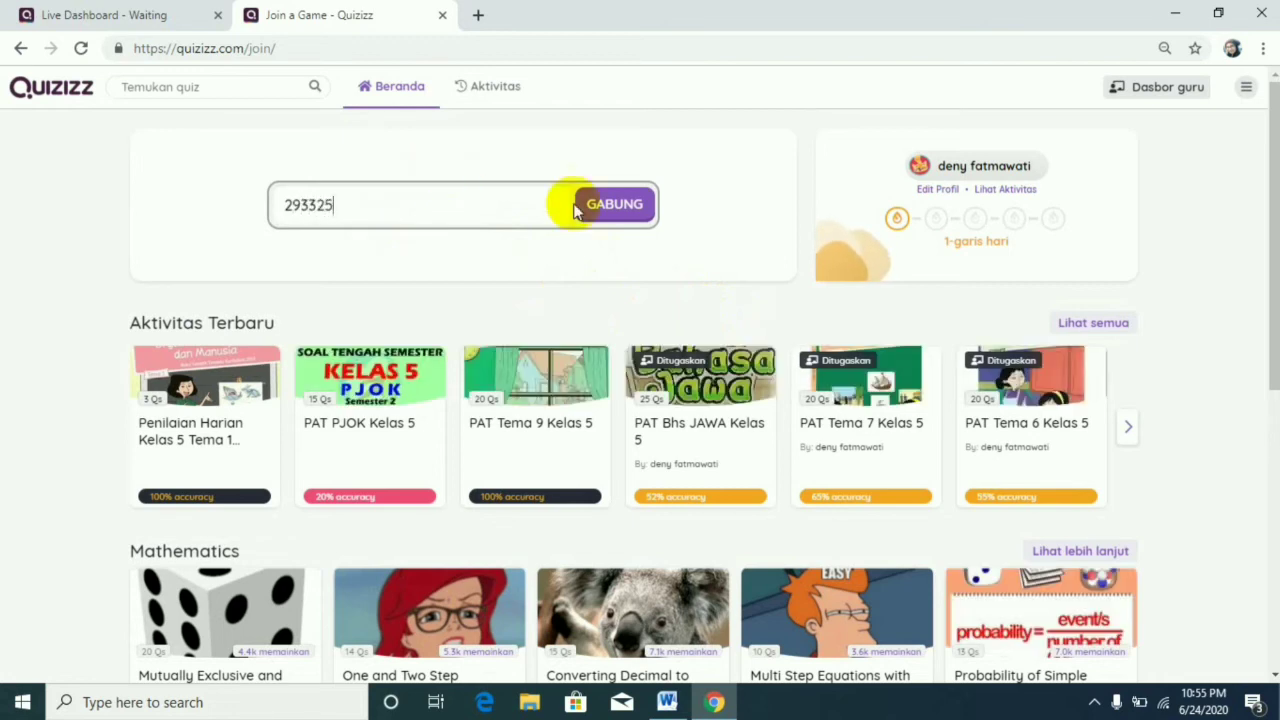
click(178, 14)
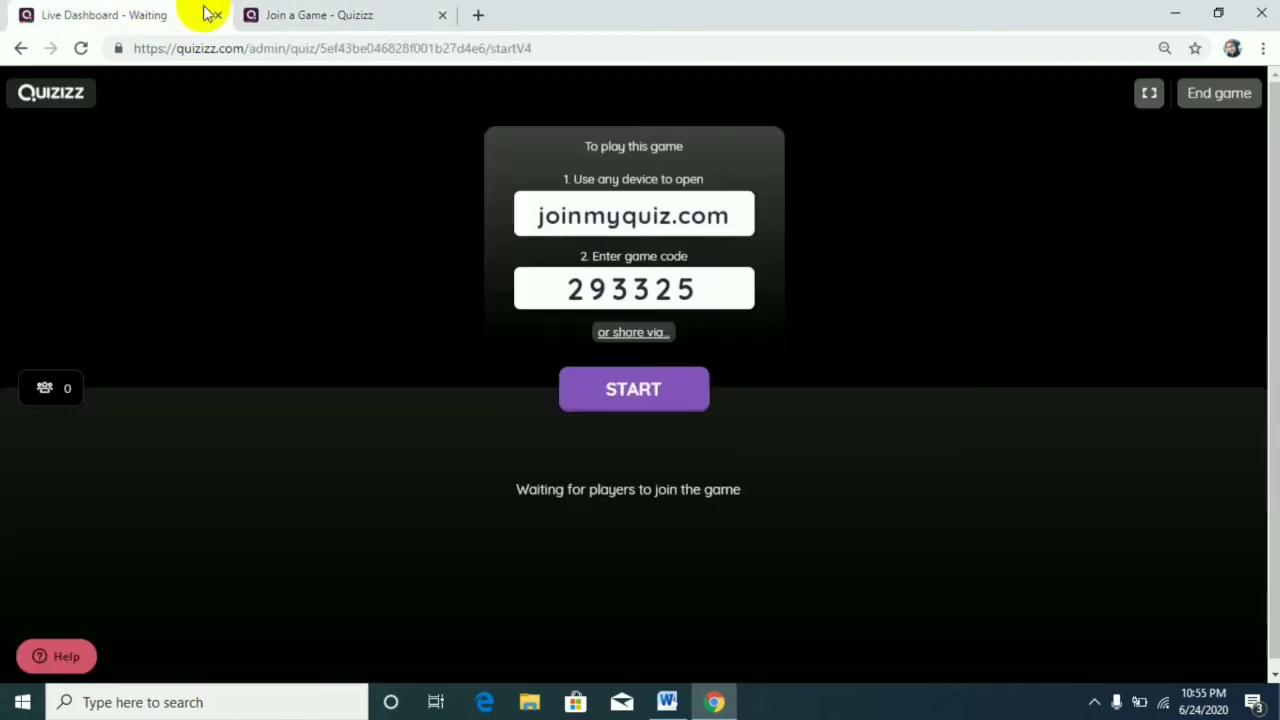
click(295, 14)
click(631, 219)
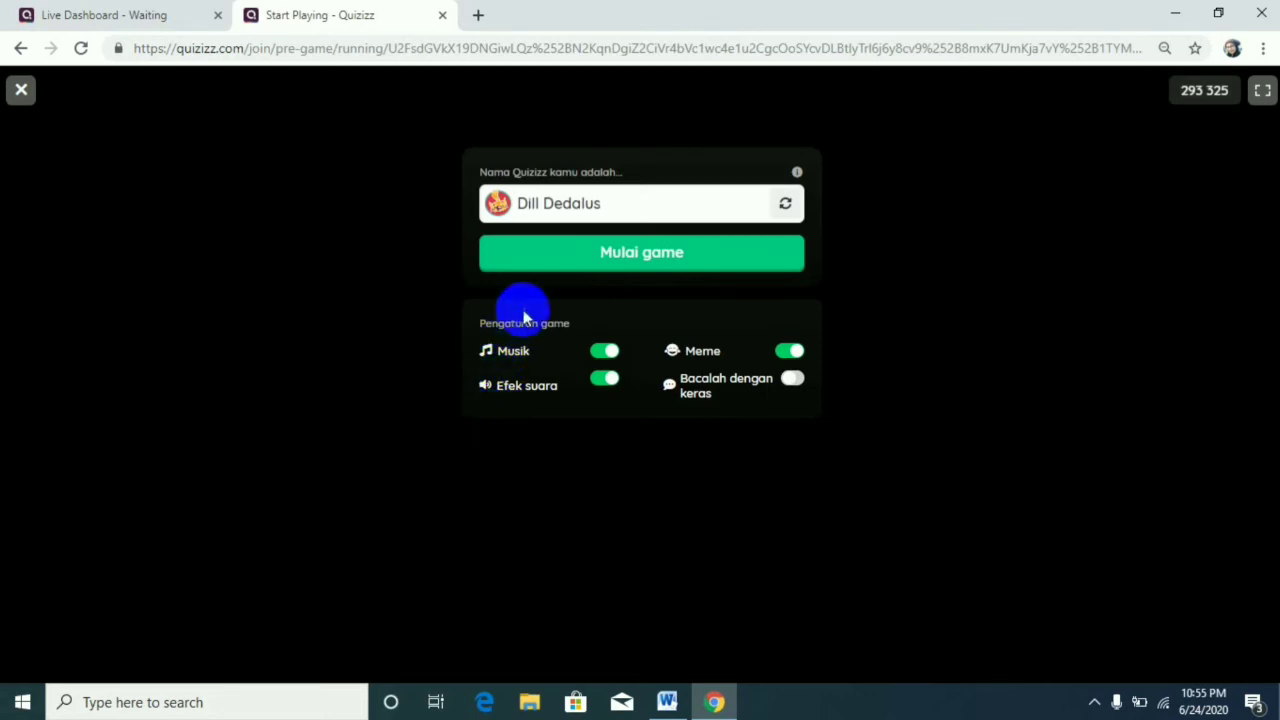
Enter the game as a player under a newly generated nickname and start the live game from the host dashboard.
click(786, 205)
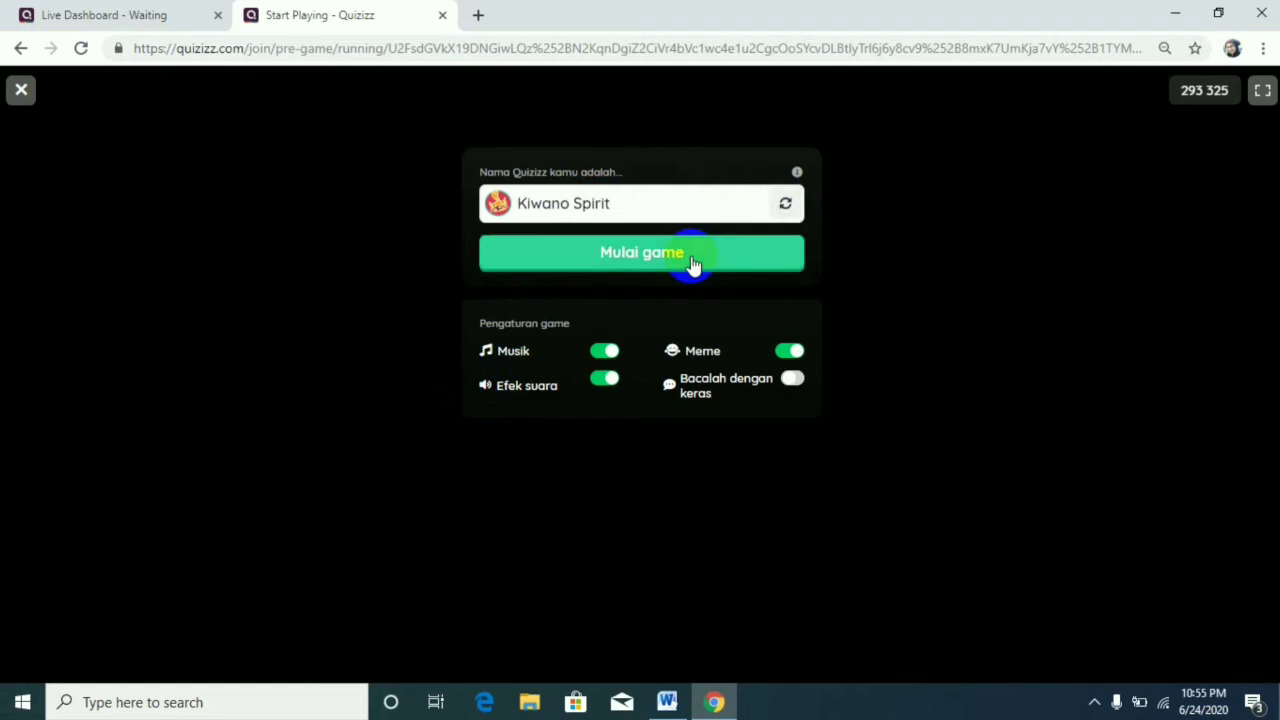
click(693, 262)
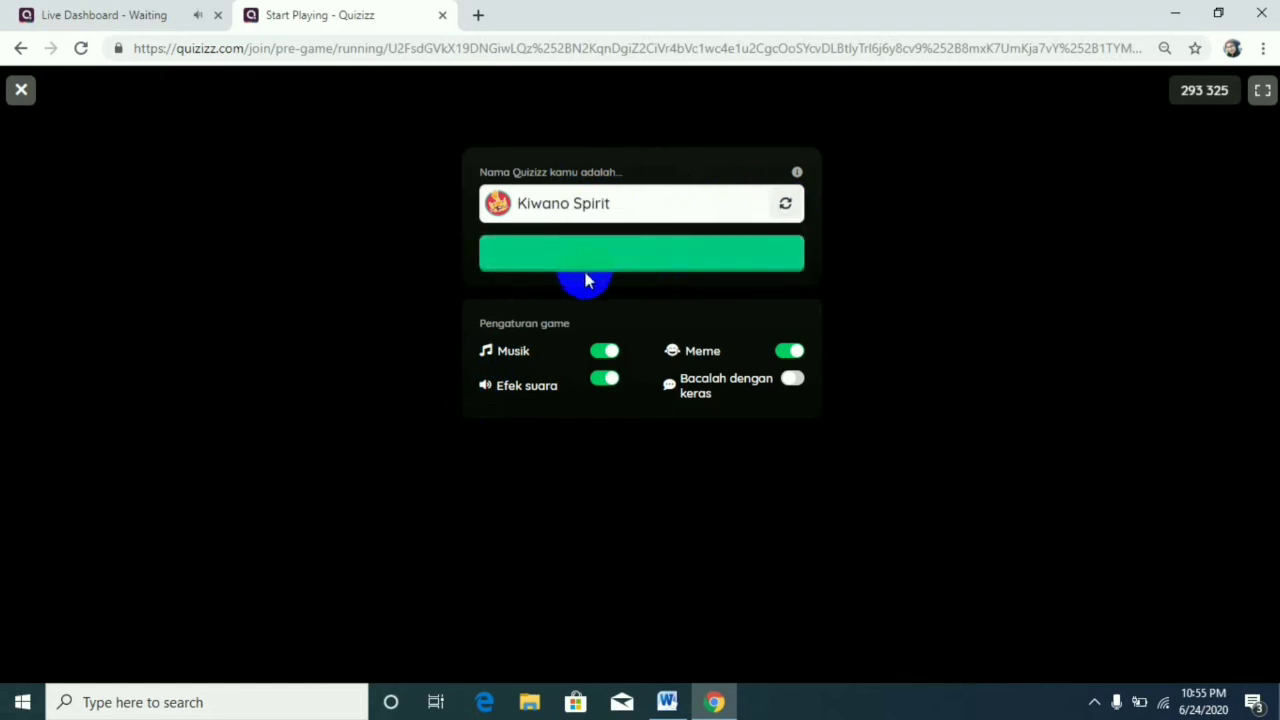
click(134, 15)
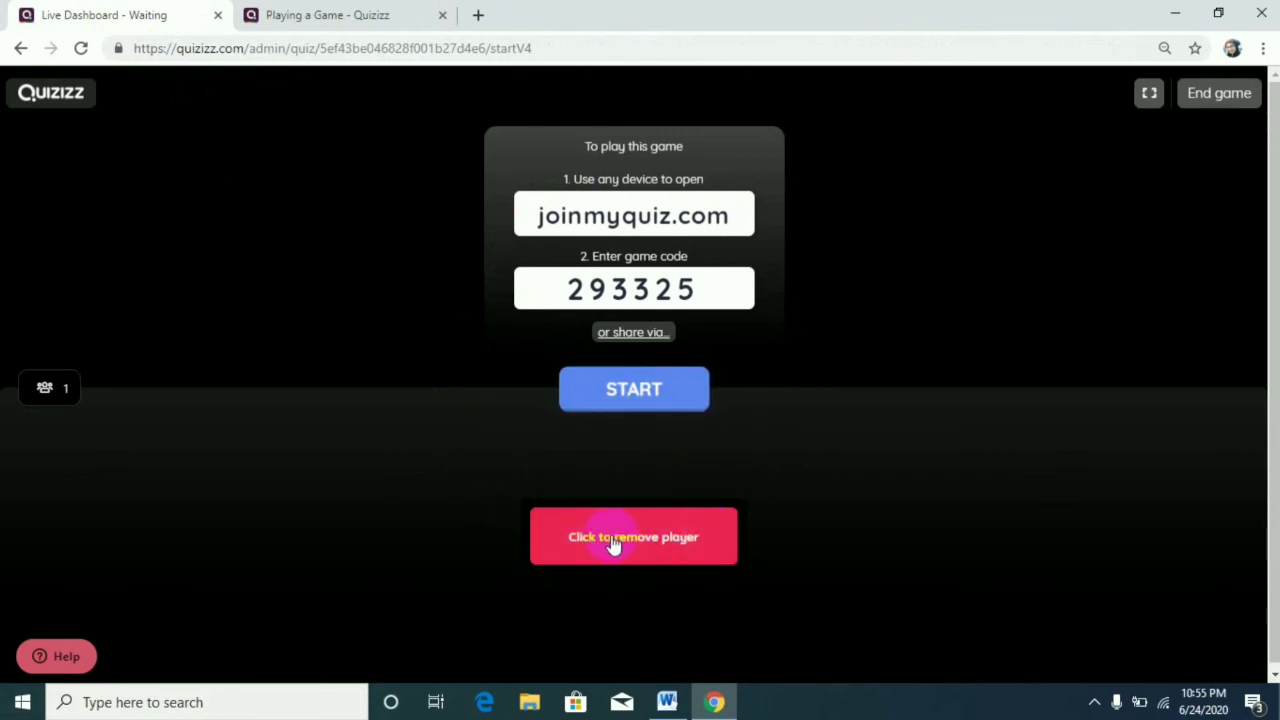
click(665, 390)
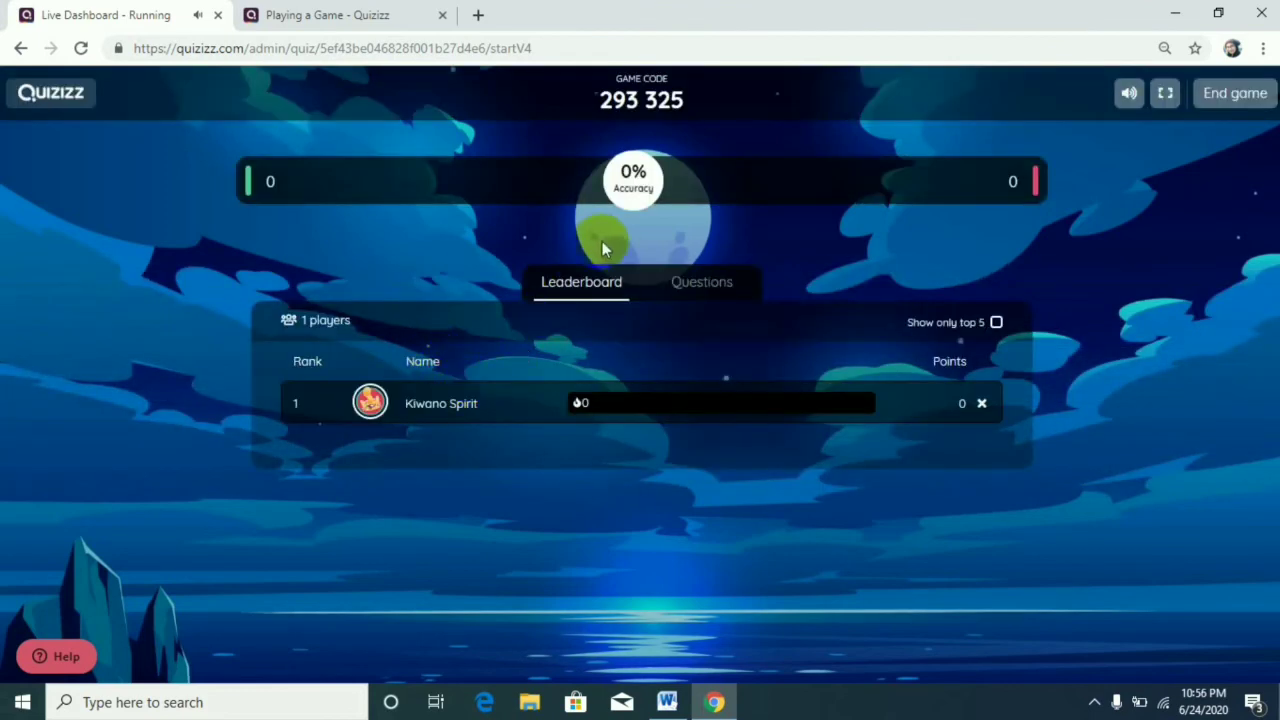
Compare the player's question page with the host dashboard, close the player tab and end the live game.
click(371, 15)
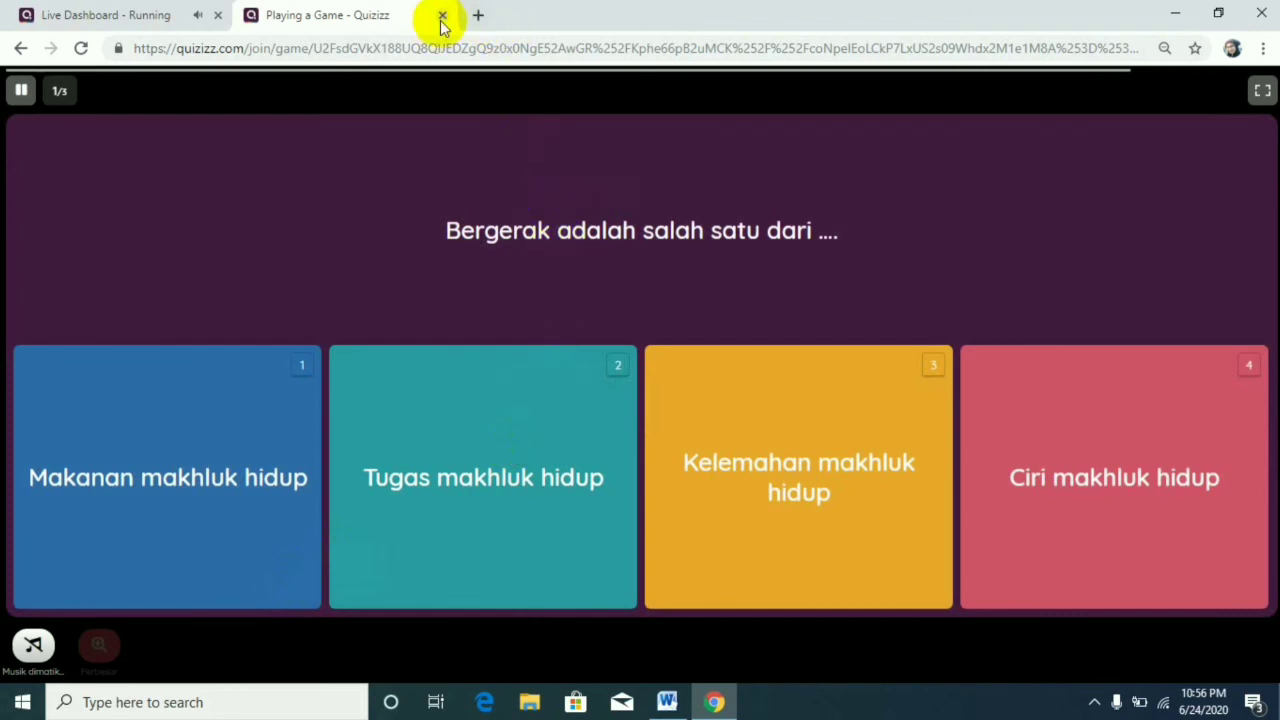
click(171, 14)
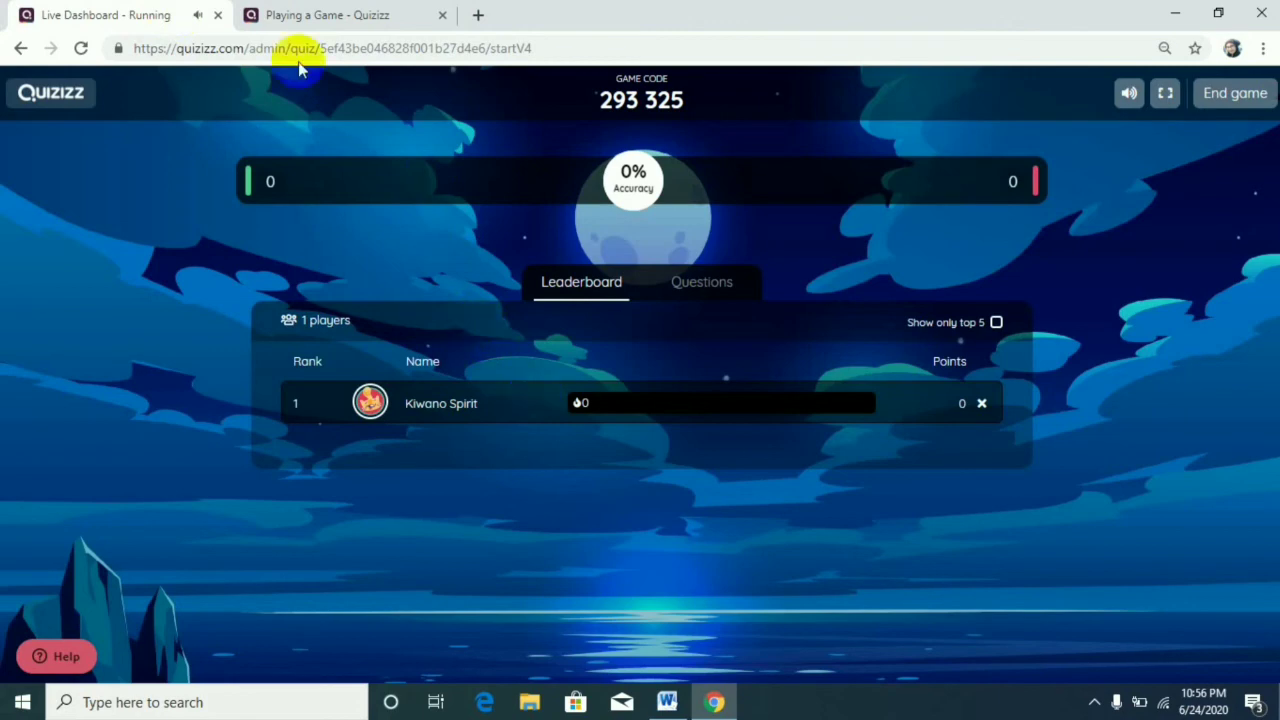
click(300, 15)
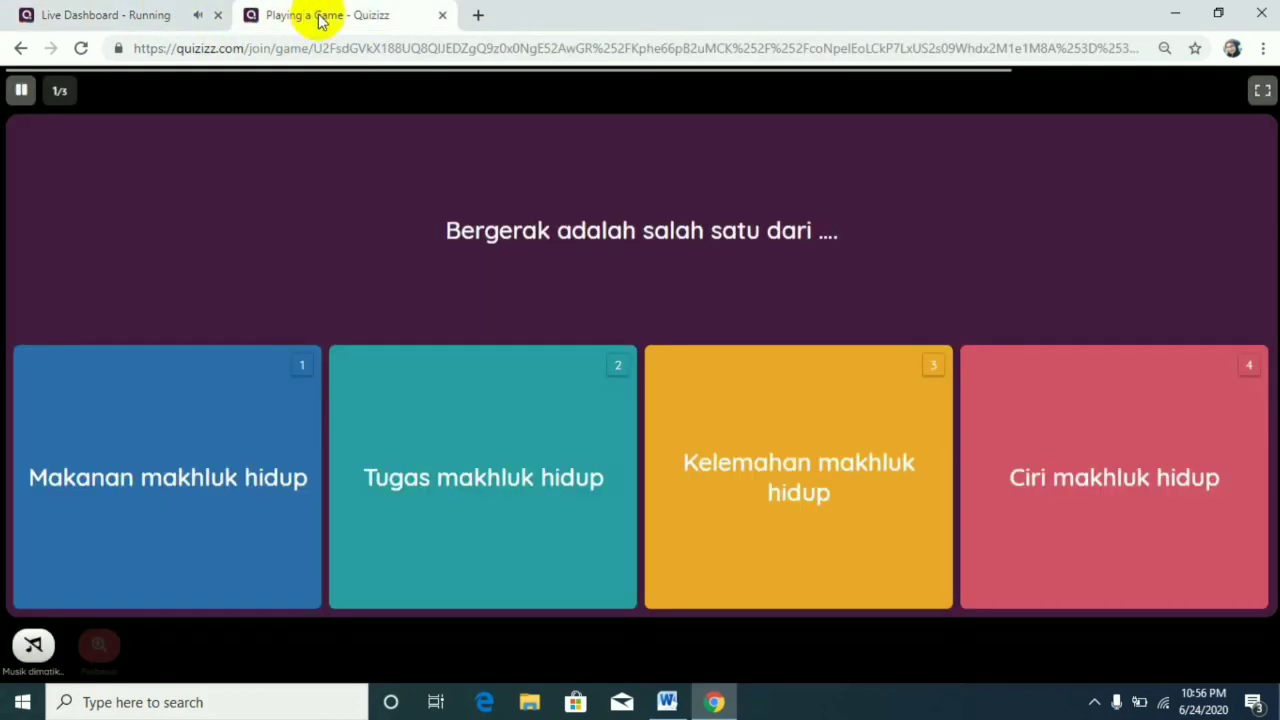
click(442, 16)
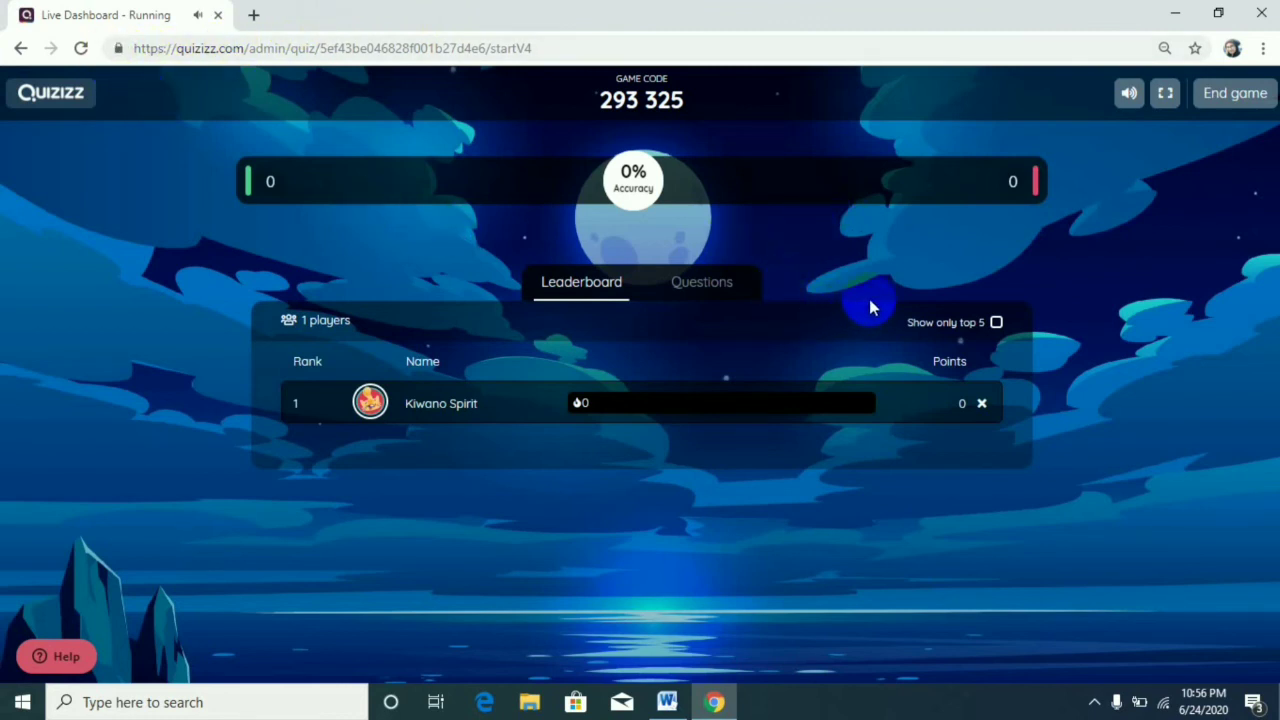
click(1236, 98)
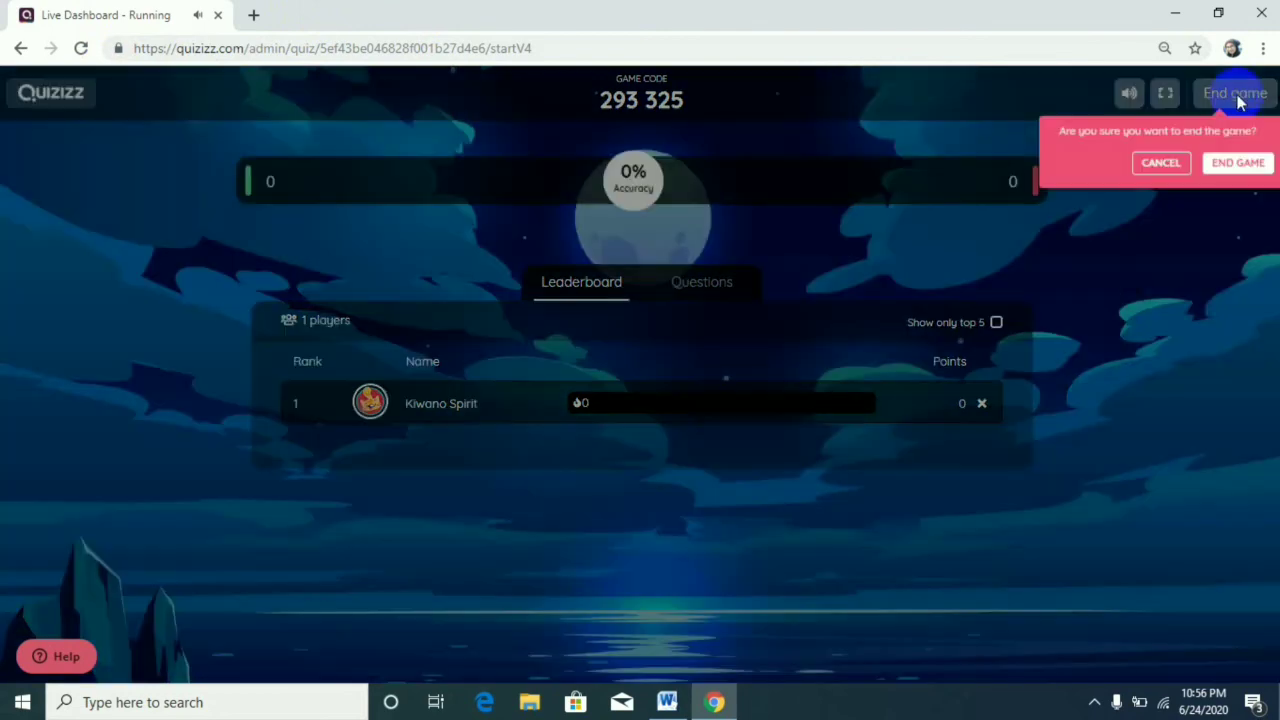
click(1262, 165)
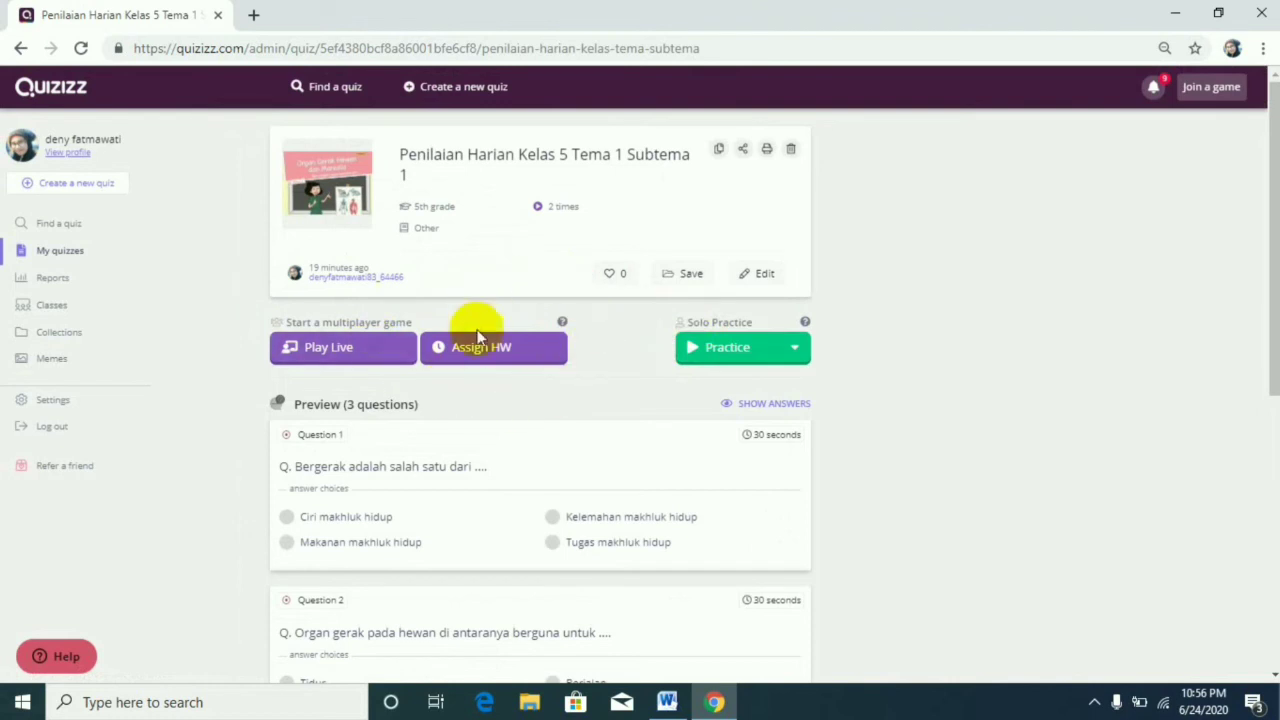
Open the quiz's homework assignment setup and review its general and gameplay settings.
click(492, 350)
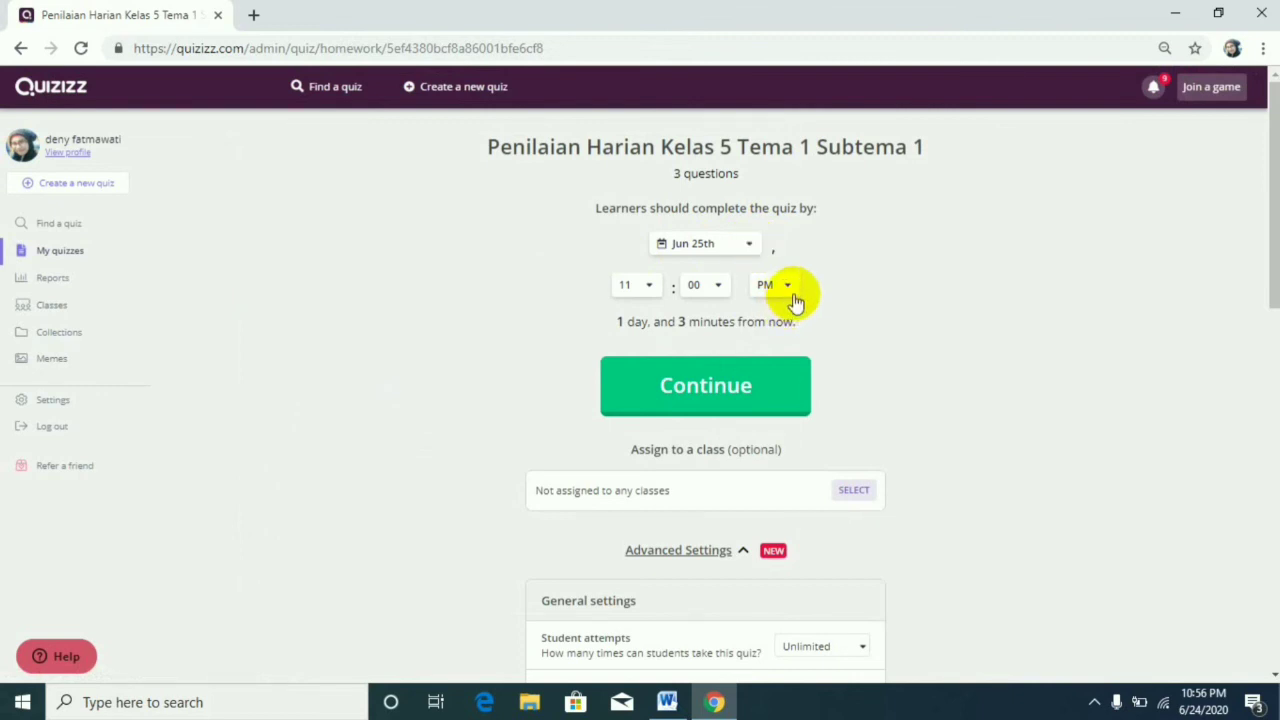
scroll(792, 308, down, 3)
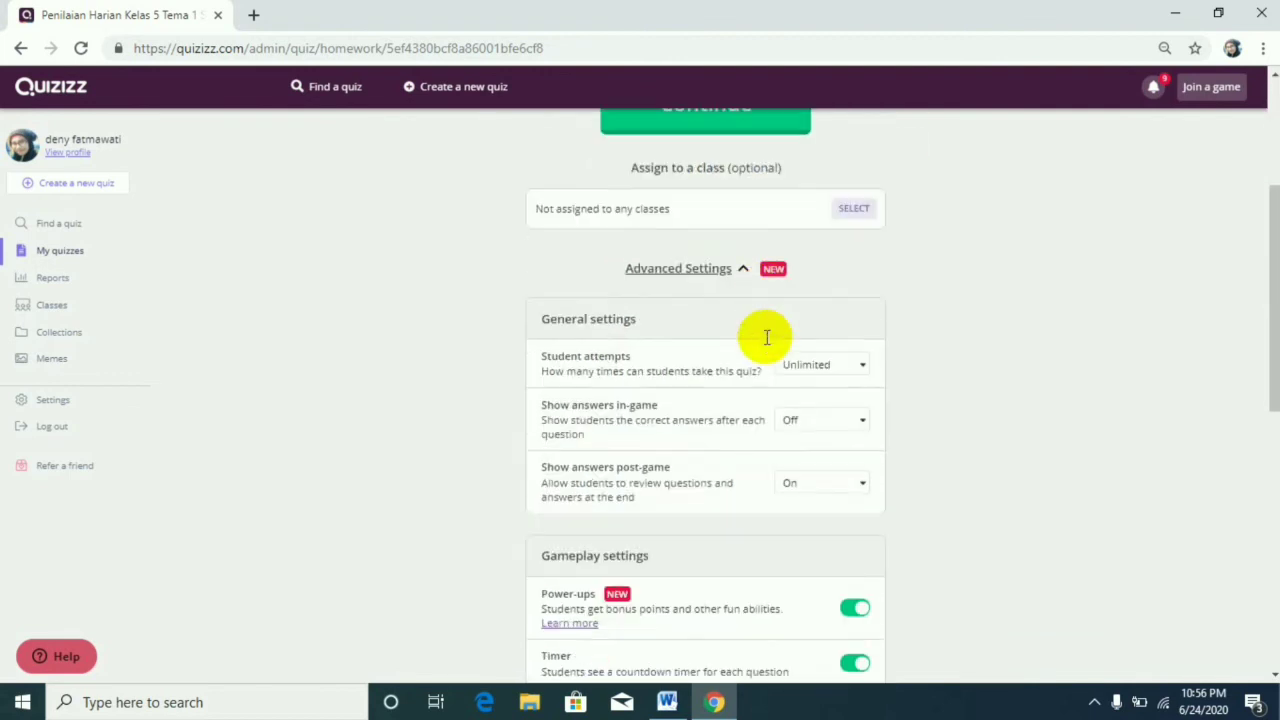
scroll(765, 340, down, 1)
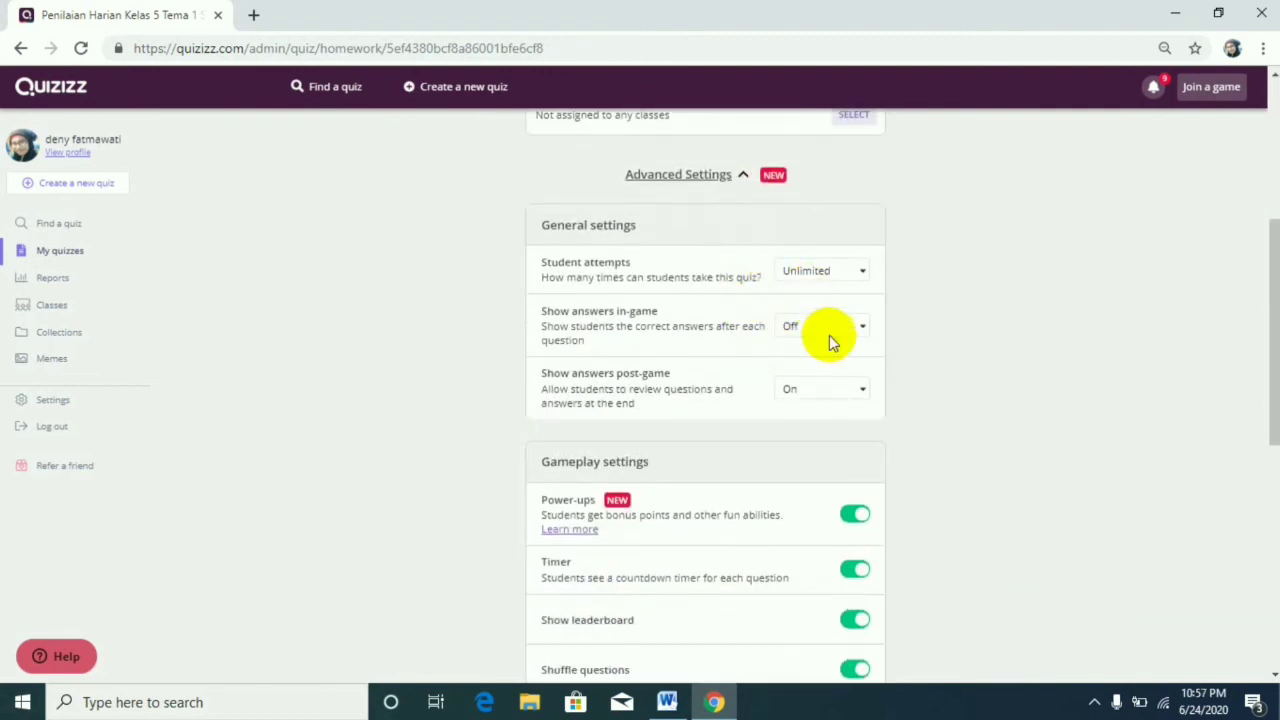
scroll(798, 405, down, 2)
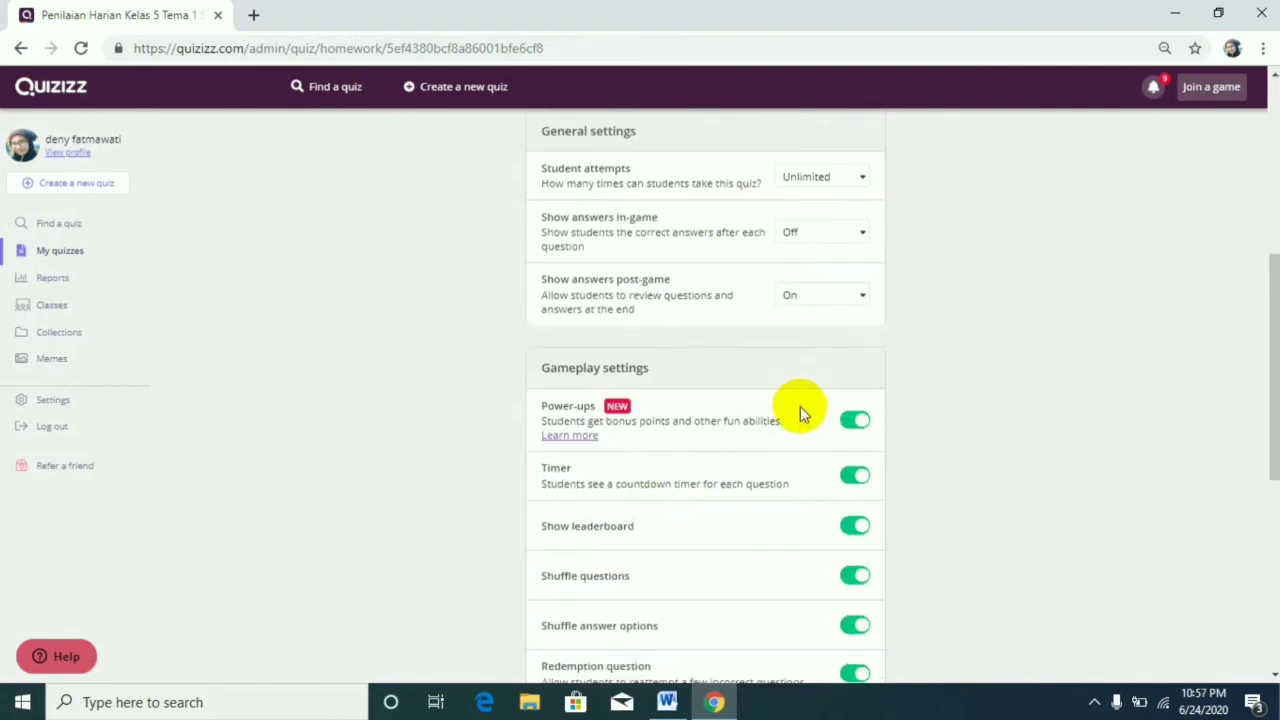
scroll(800, 418, down, 2)
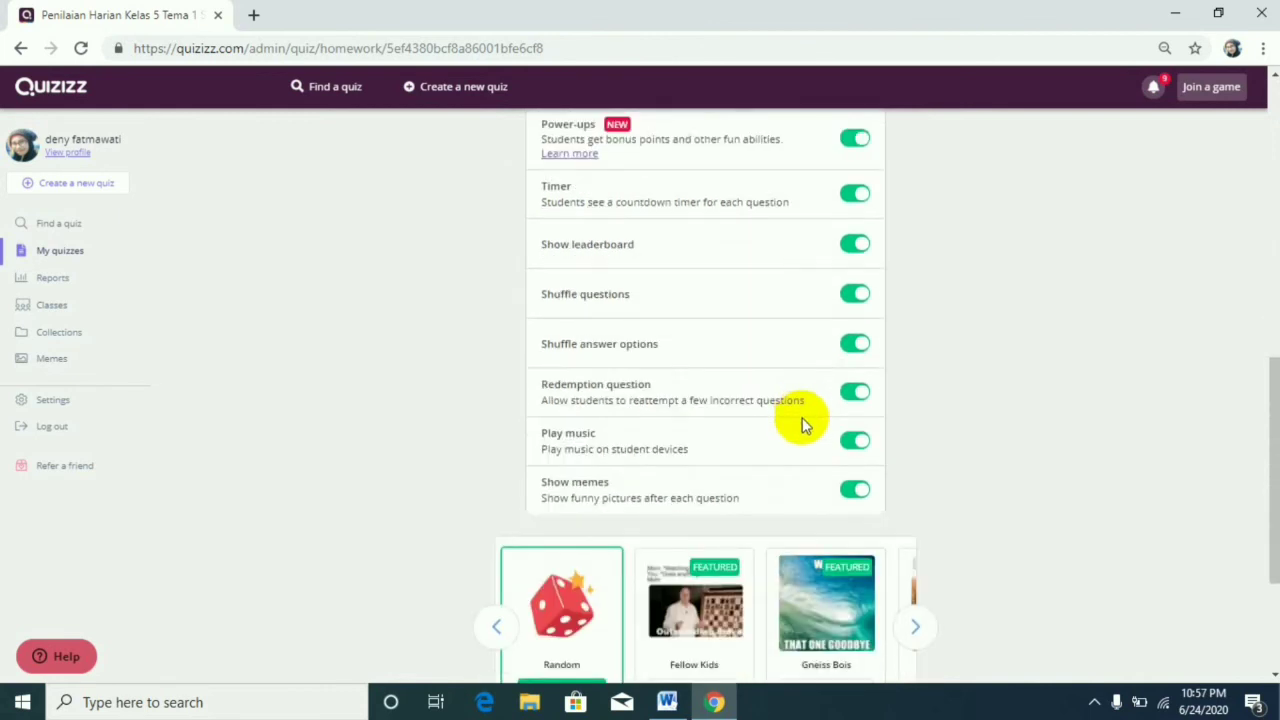
scroll(805, 428, down, 1)
scroll(805, 420, up, 6)
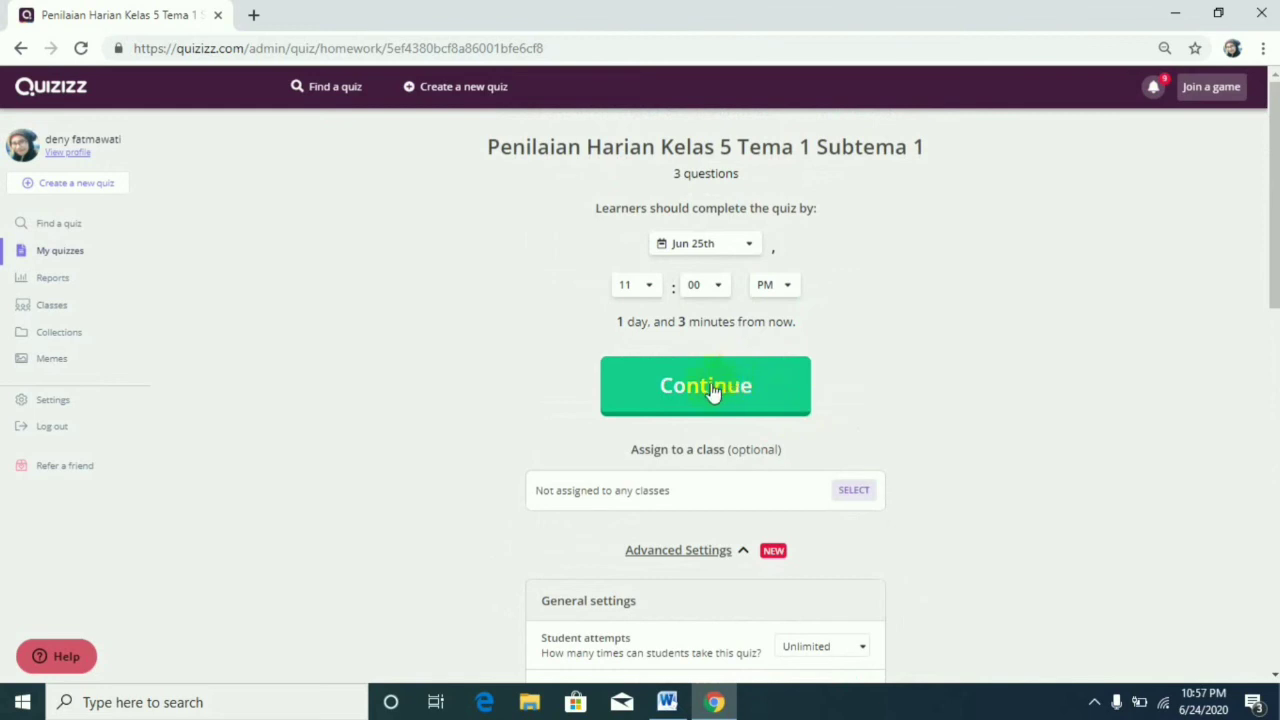
Set the homework deadline to Jun 26th at 08:00 PM and create the assignment with the existing advanced settings.
click(750, 243)
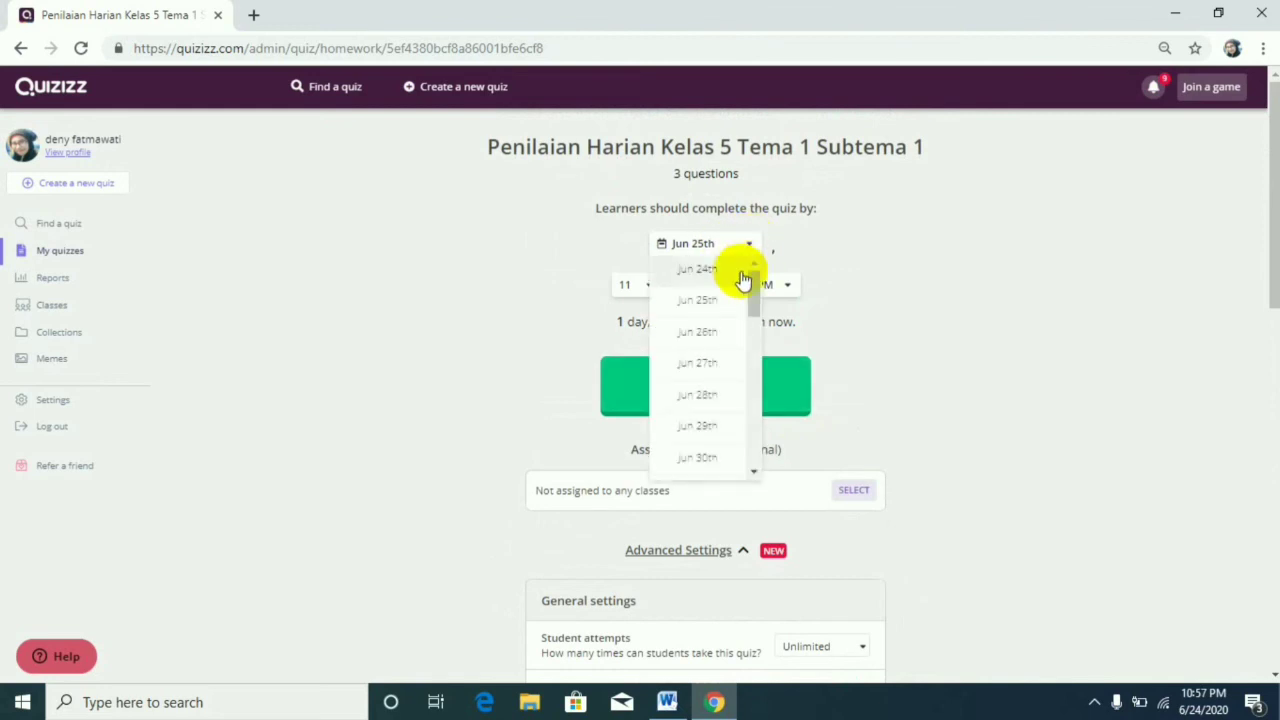
click(688, 332)
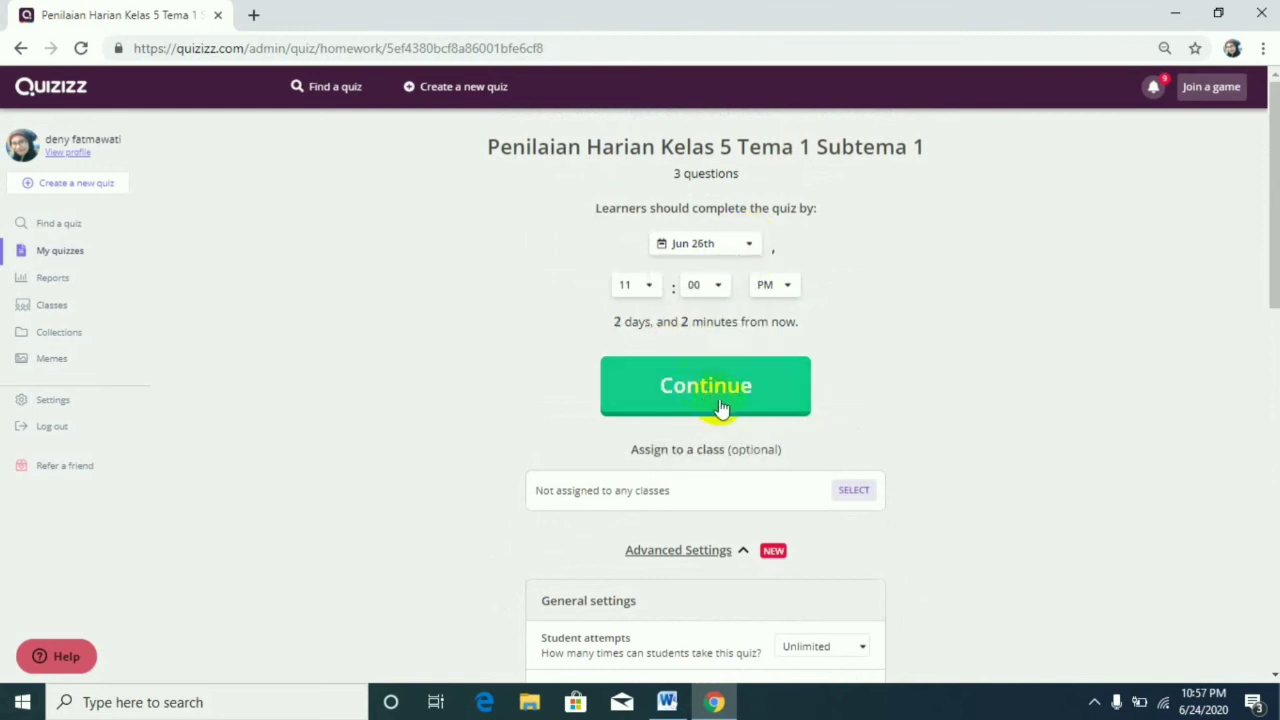
click(650, 287)
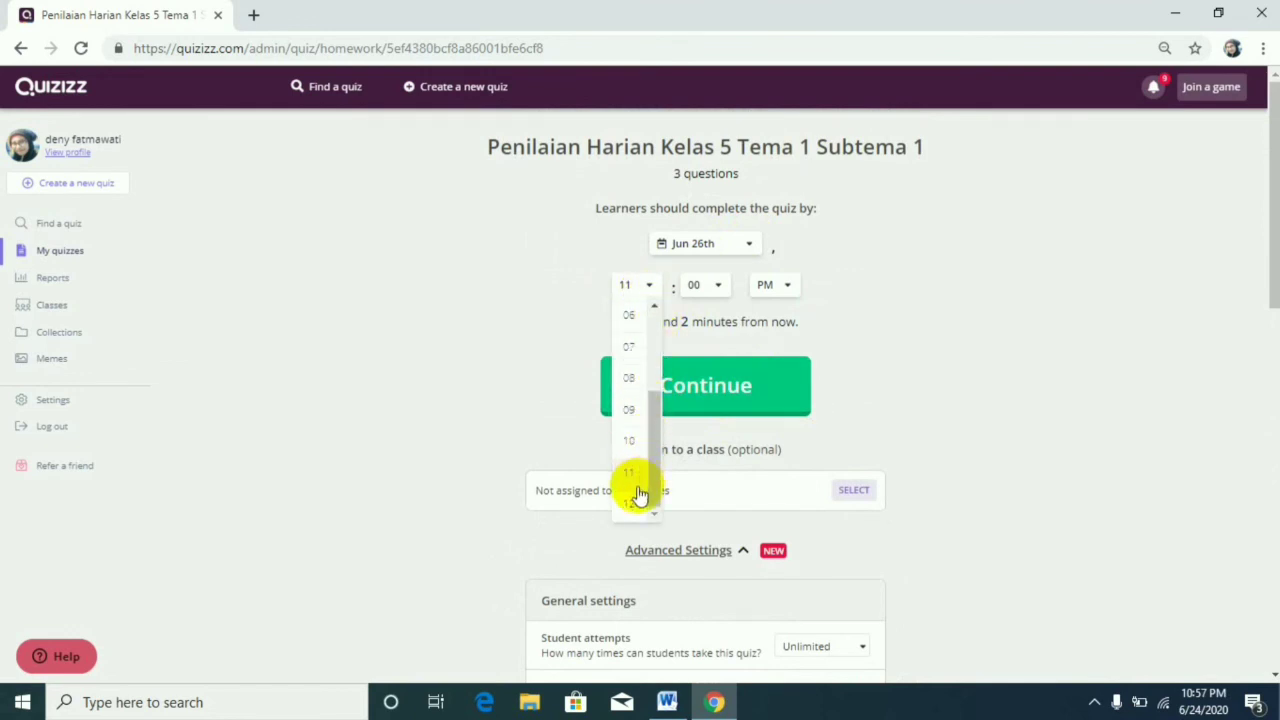
click(629, 388)
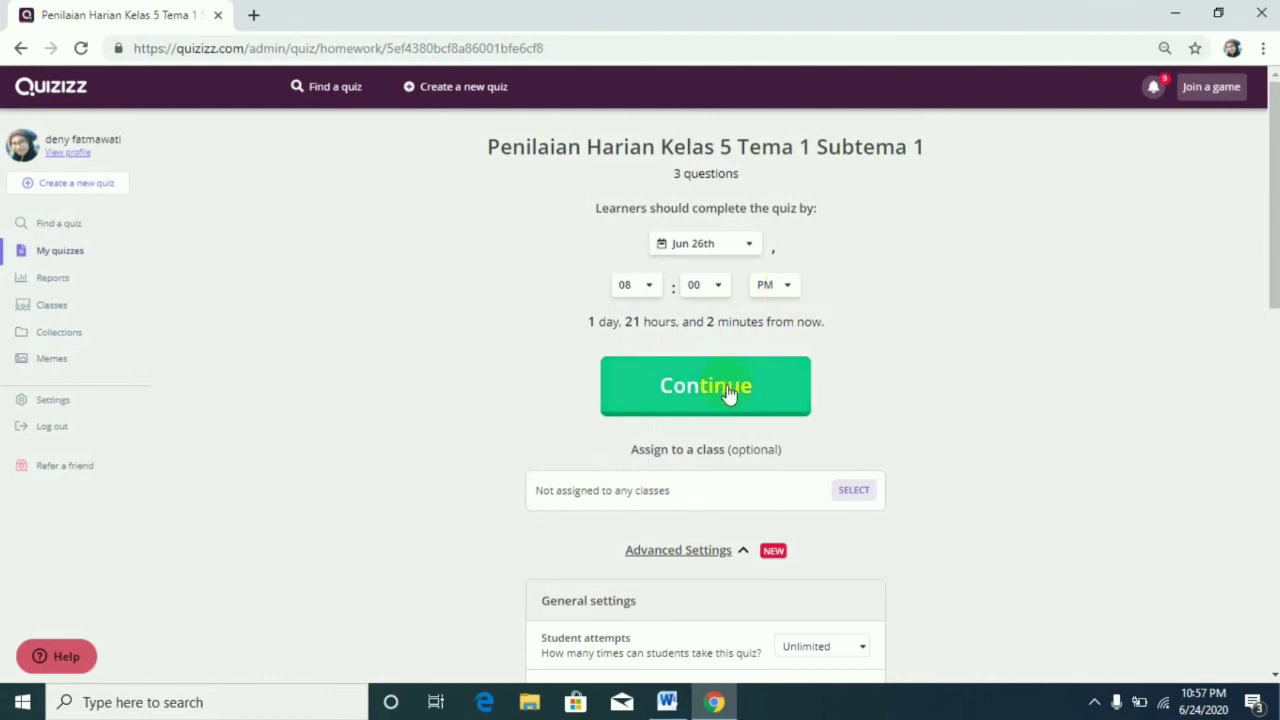
scroll(728, 393, down, 2)
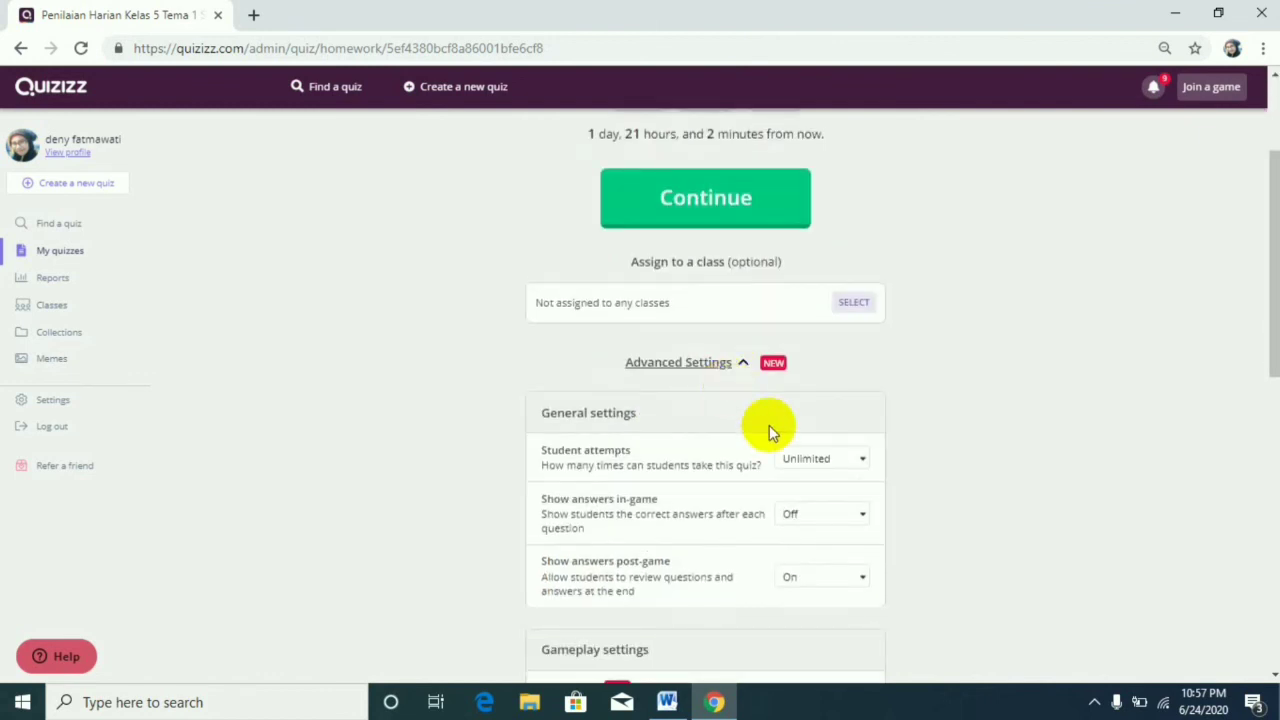
scroll(861, 490, down, 2)
scroll(859, 500, down, 6)
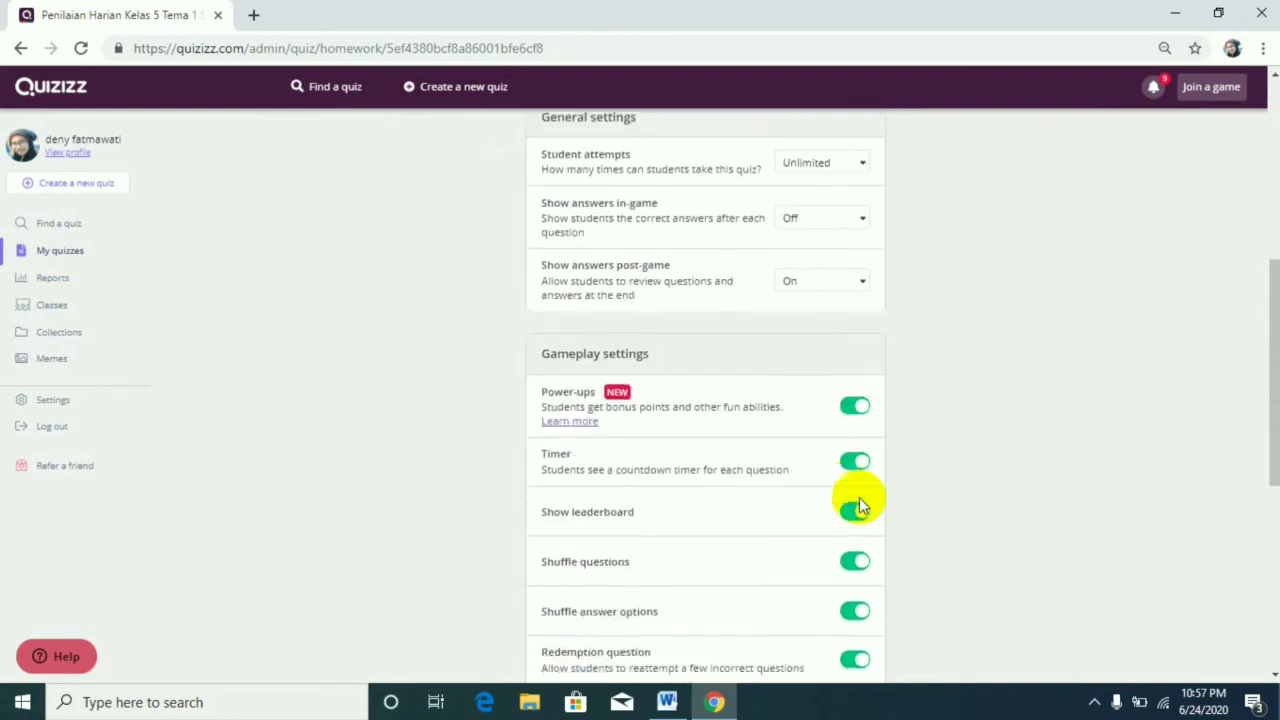
scroll(861, 505, up, 10)
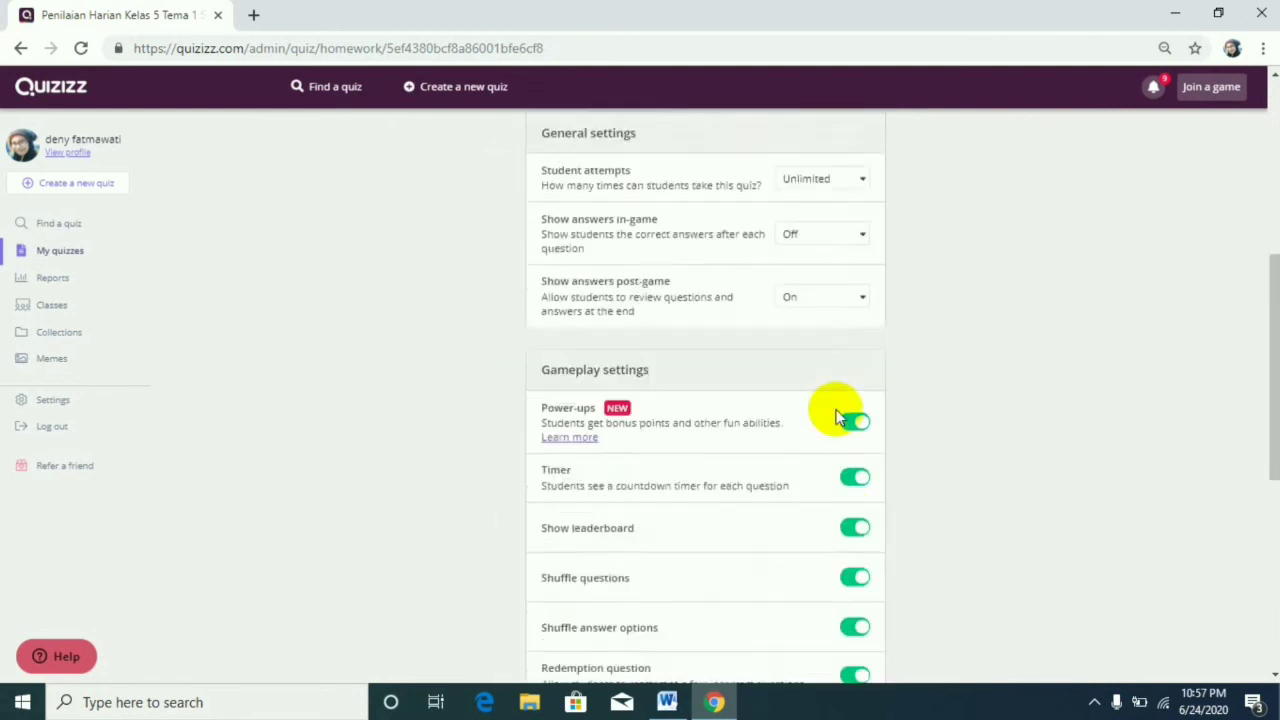
click(749, 391)
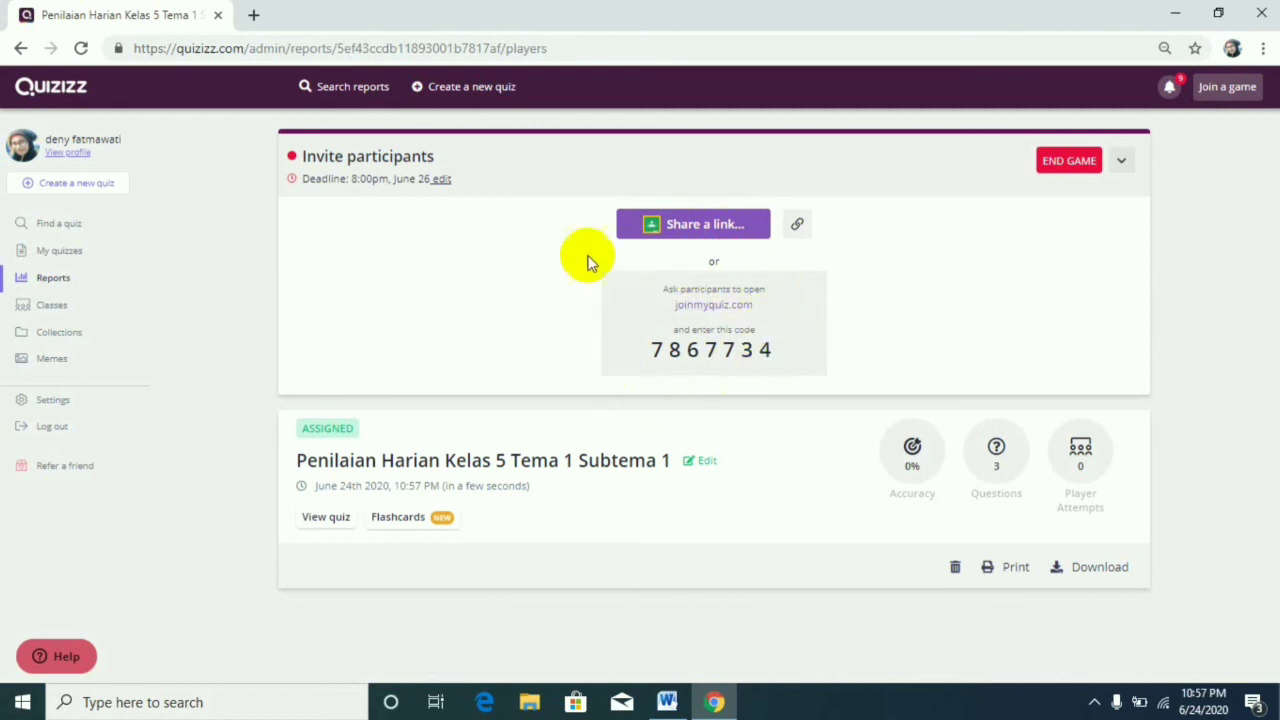
Copy the homework's join link from its sharing options and end the homework game.
click(727, 230)
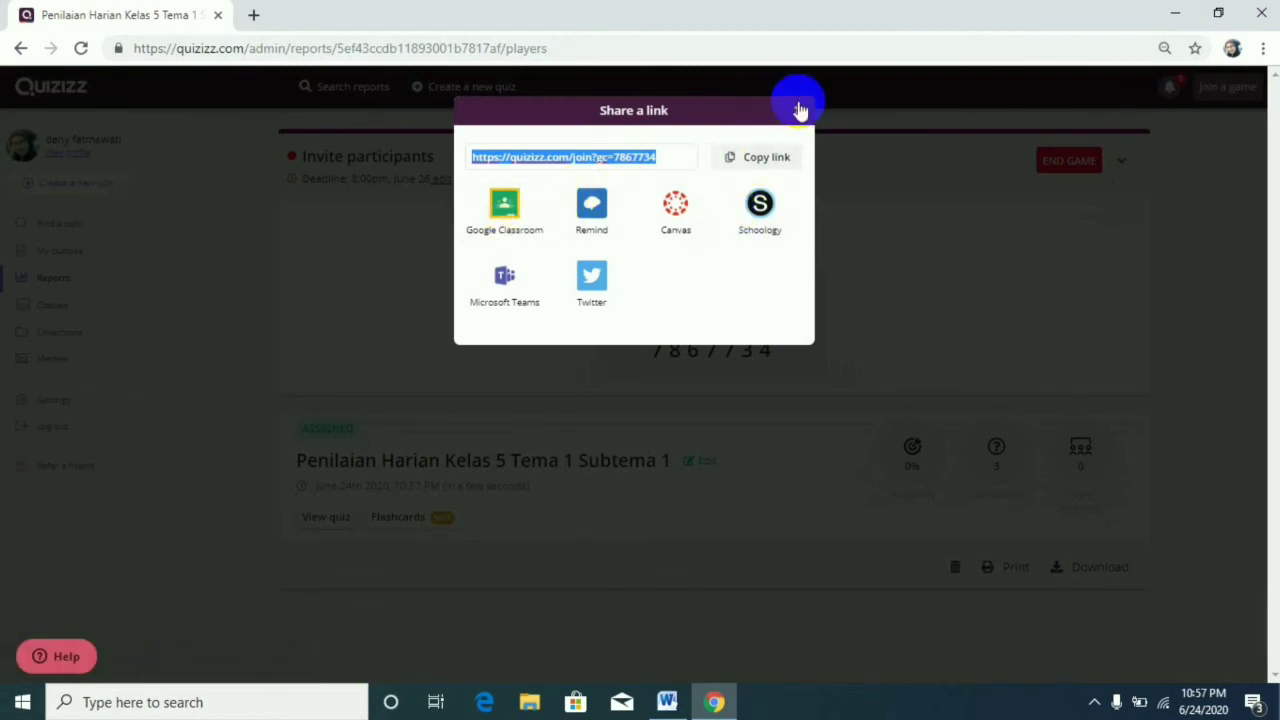
click(786, 163)
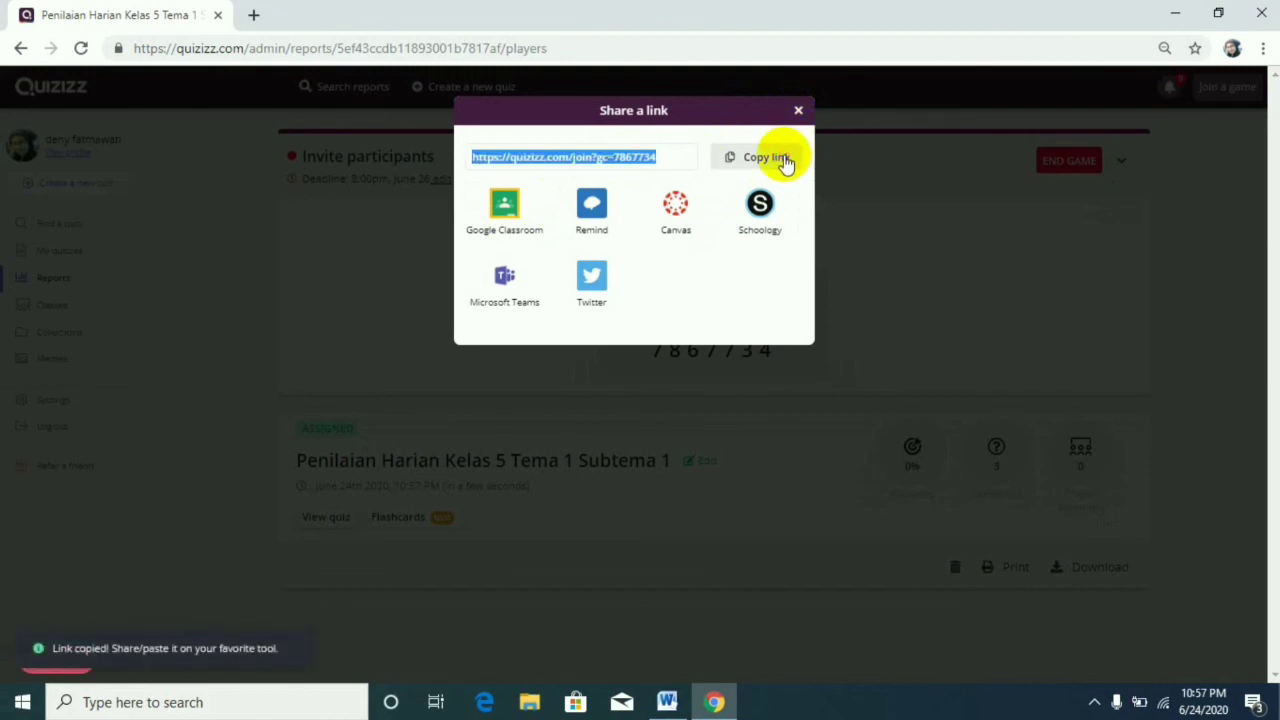
click(798, 112)
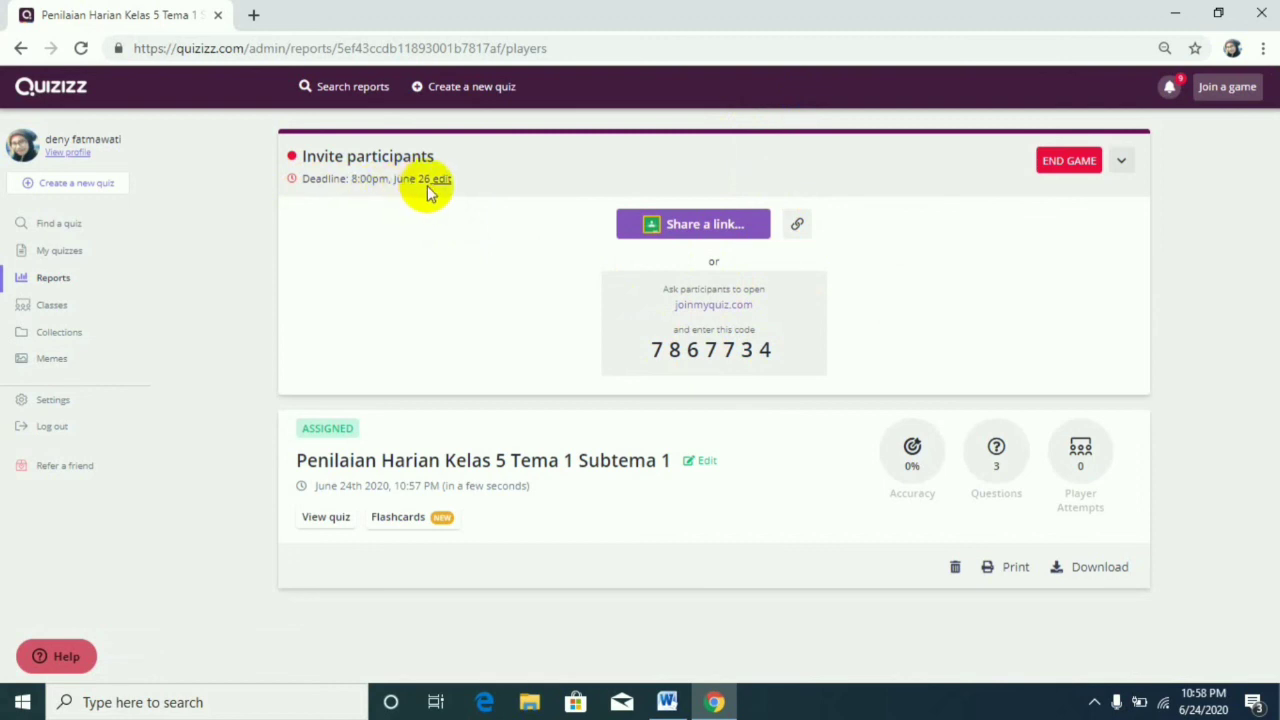
click(1085, 172)
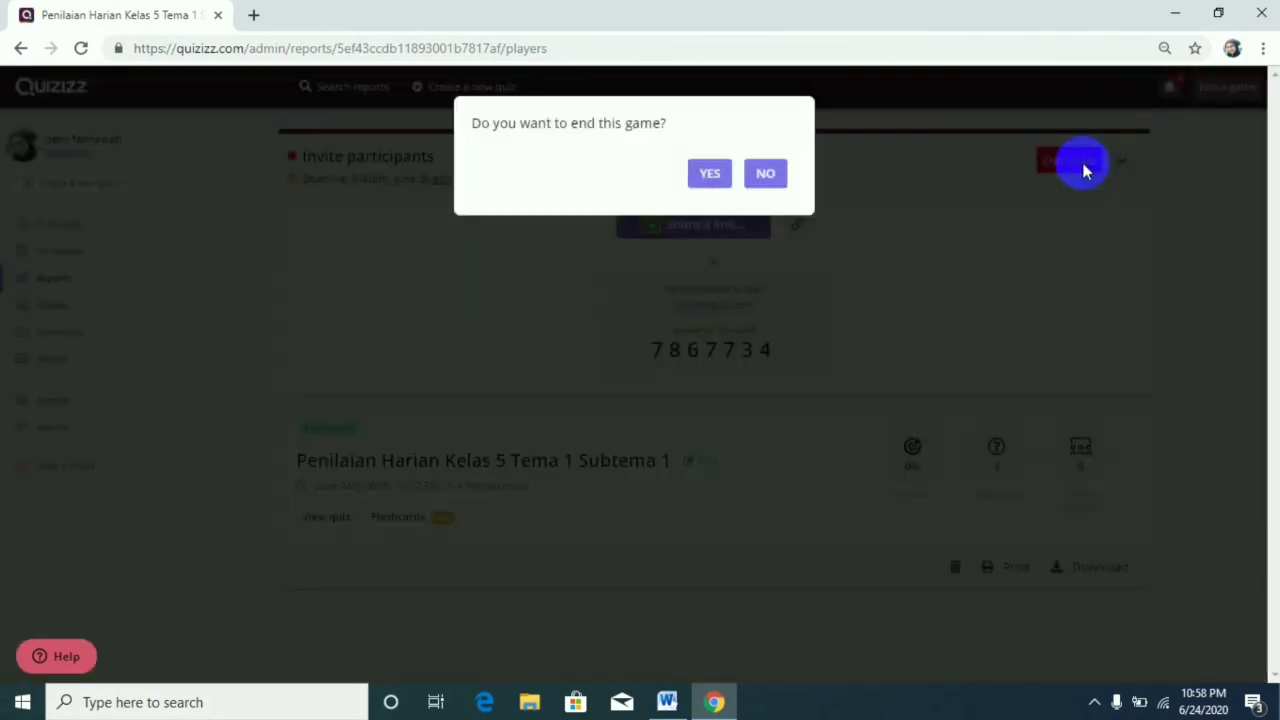
click(716, 174)
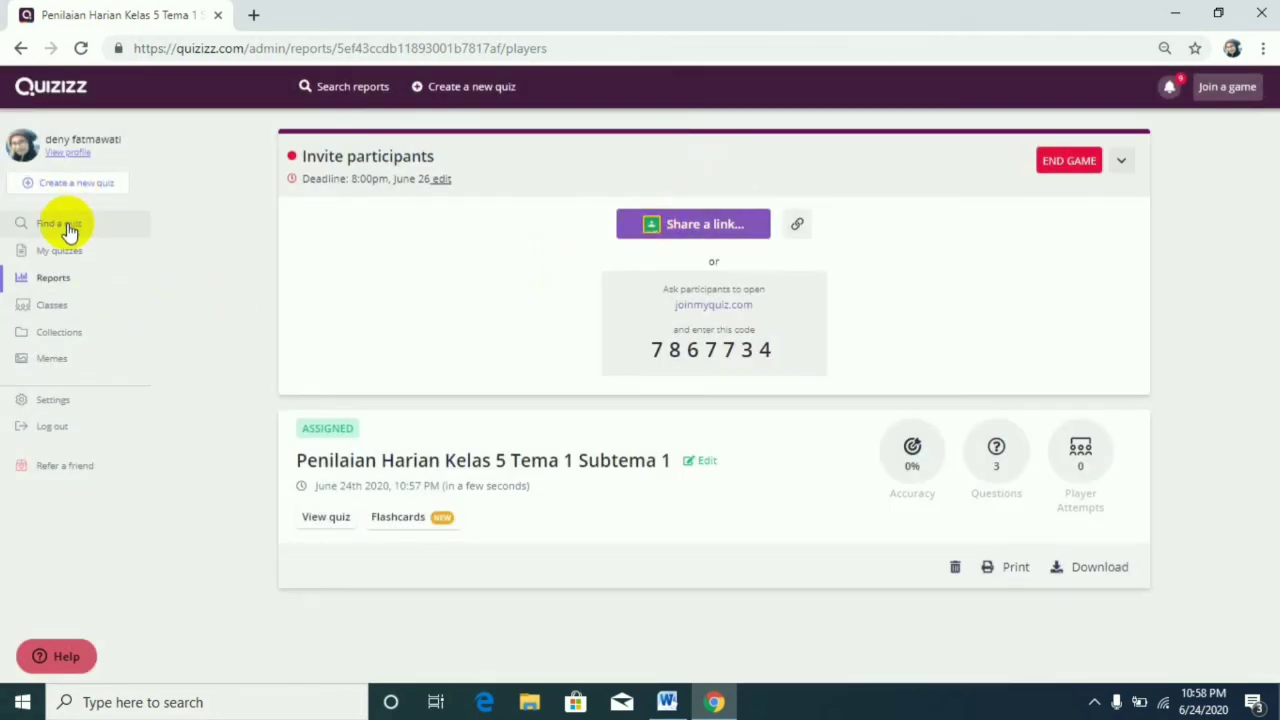
Reopen the quiz "Penilaian Harian Kelas 5 Tema 1 Subtema 1" from the own quizzes and assign it as homework with the preset deadline.
click(78, 254)
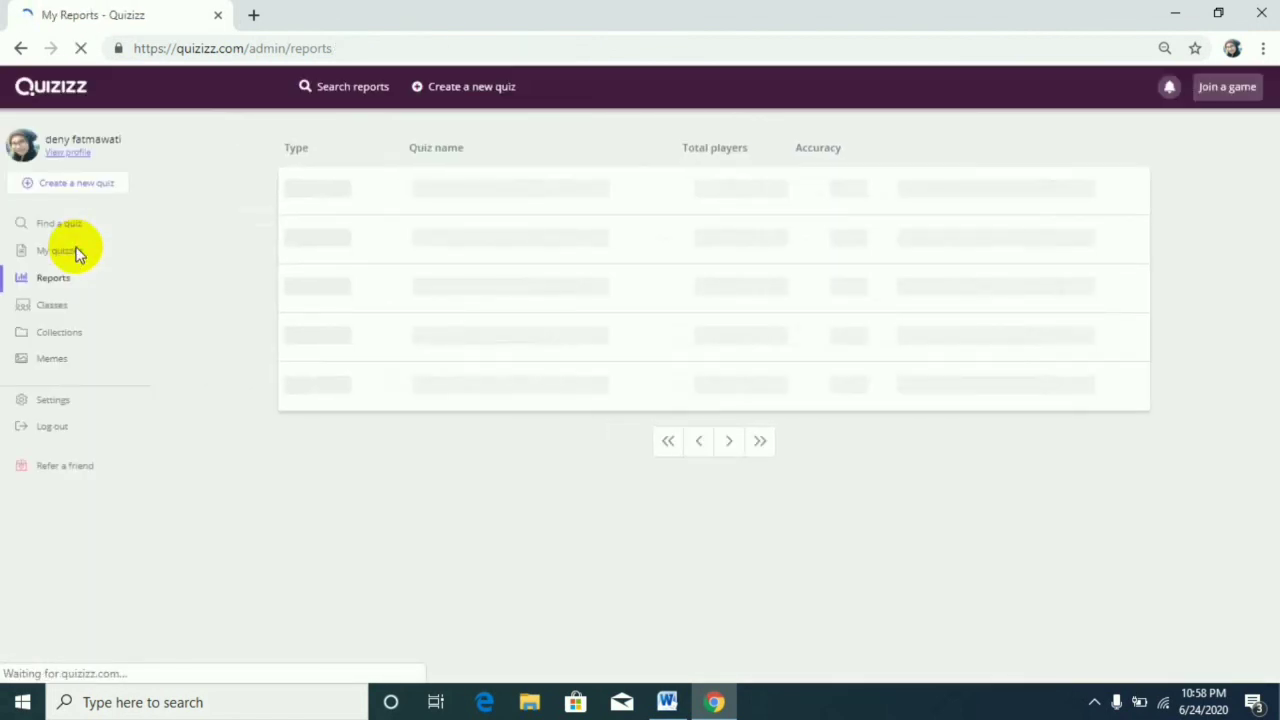
click(70, 258)
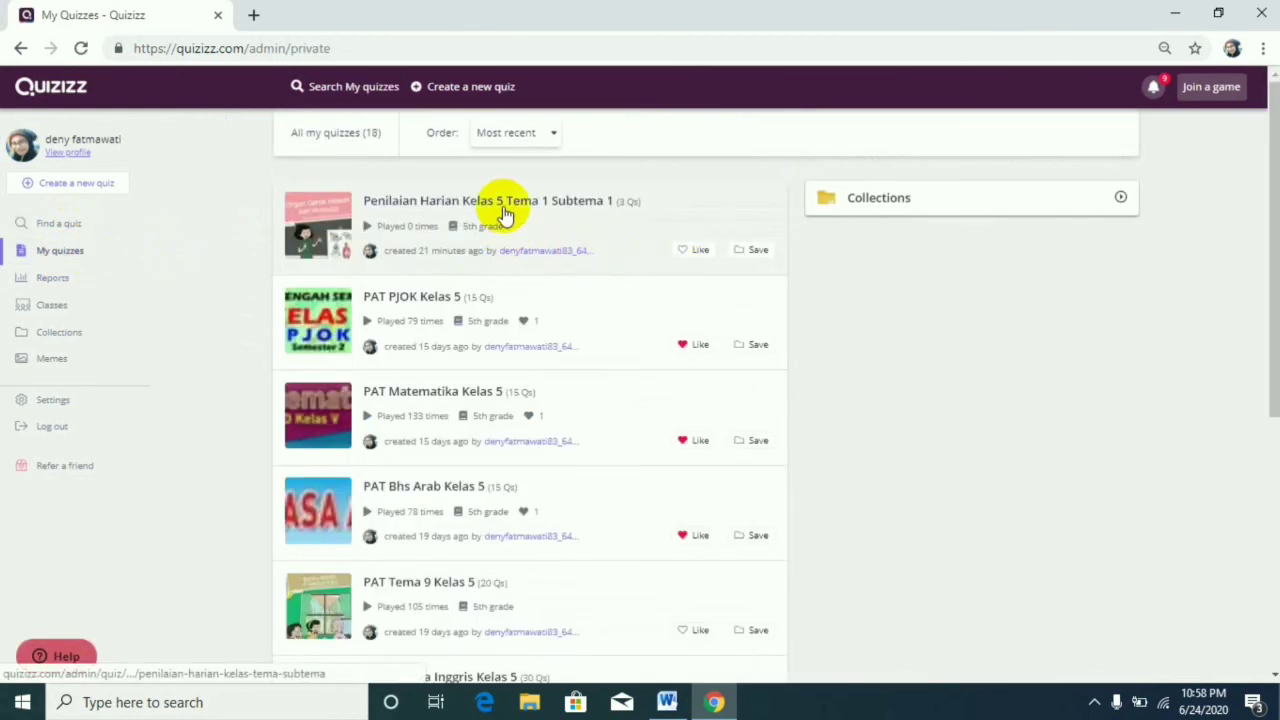
click(505, 210)
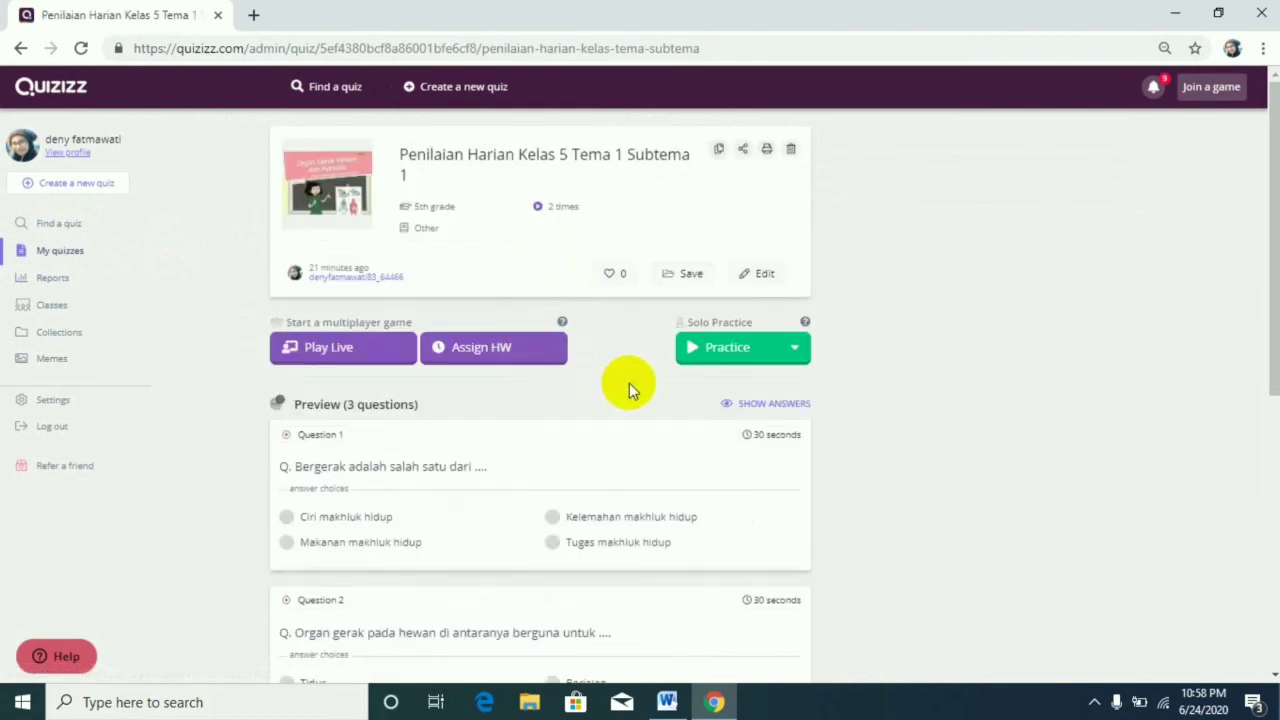
click(462, 346)
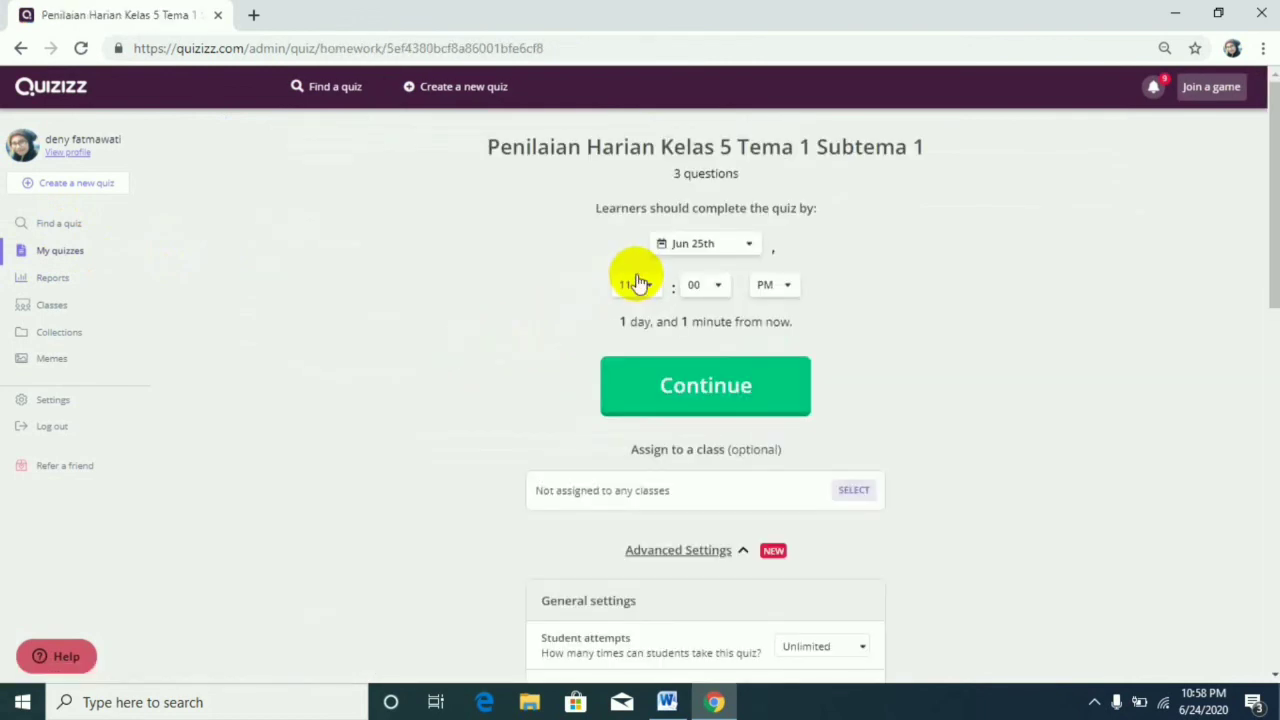
click(737, 383)
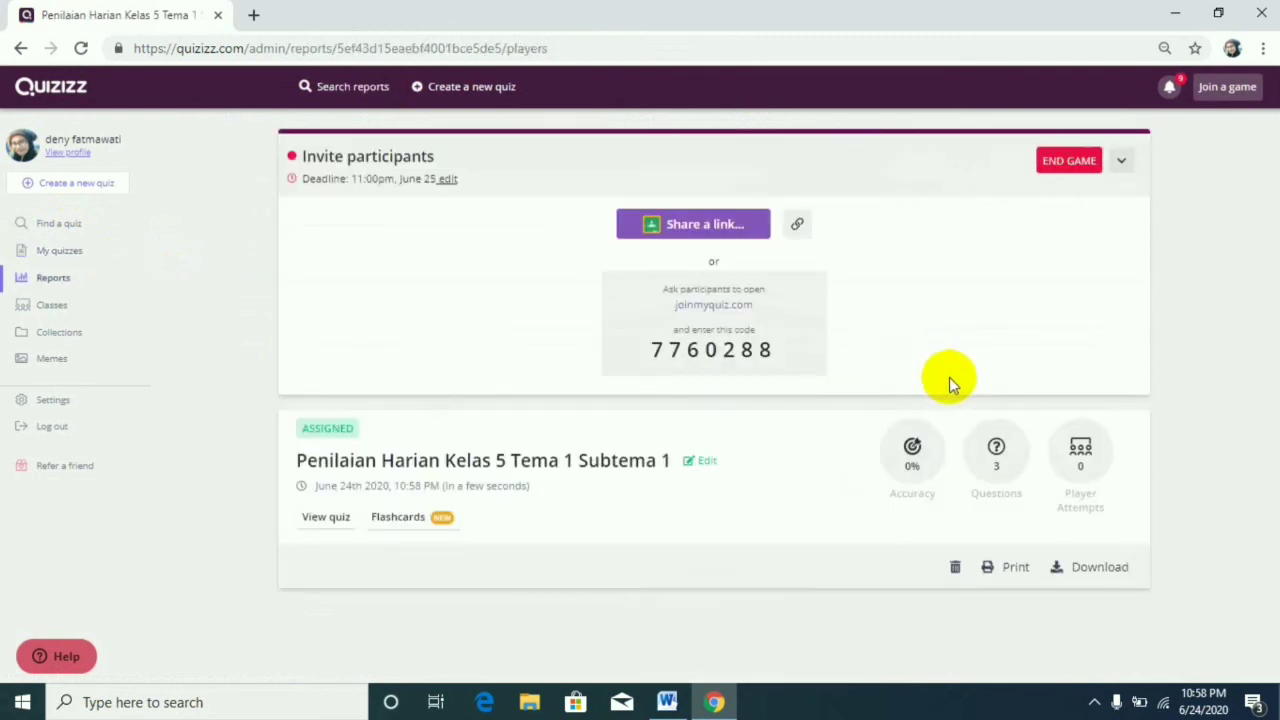
Download the homework report as a spreadsheet, review its class-level results in Excel and return to the report page.
click(1100, 567)
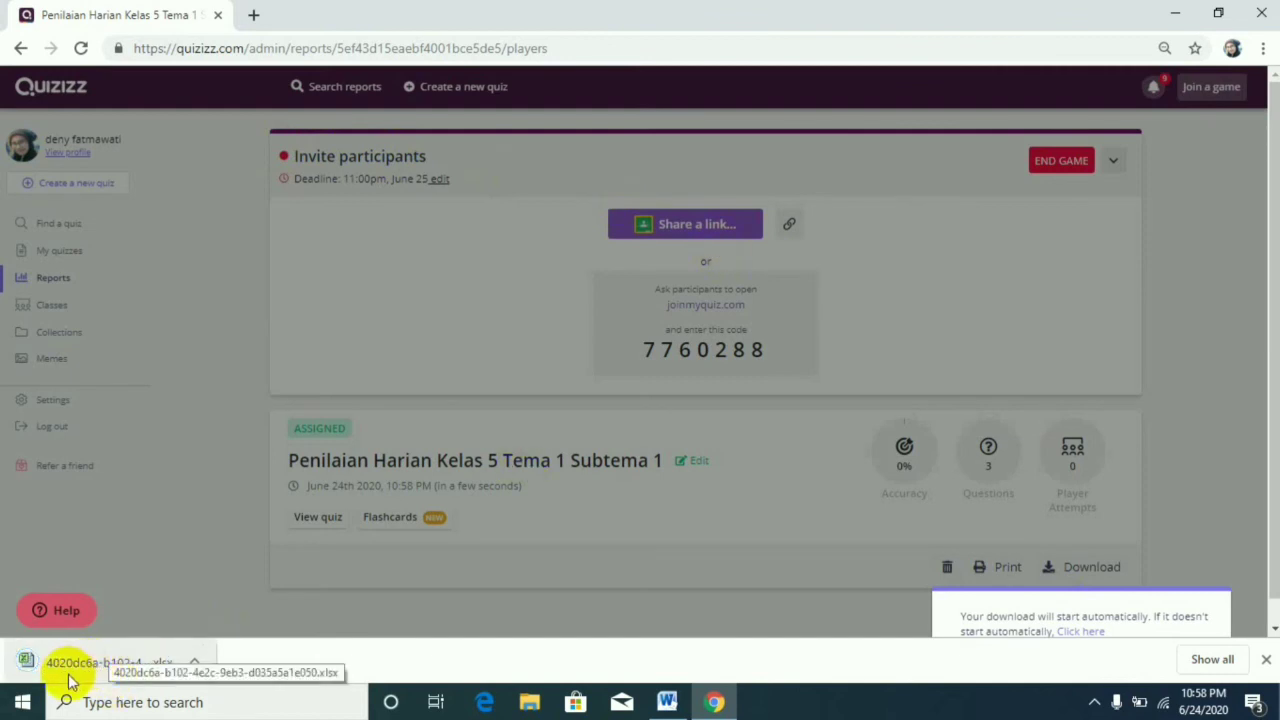
click(68, 680)
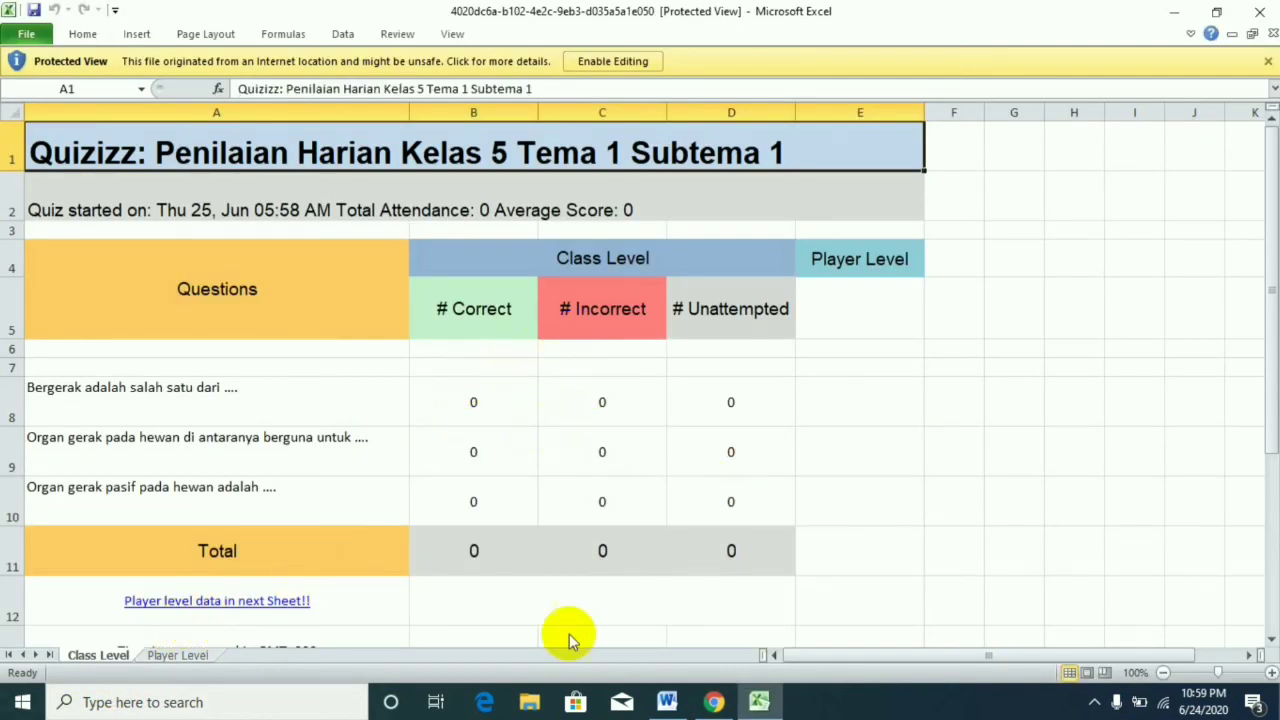
drag(822, 657, 485, 650)
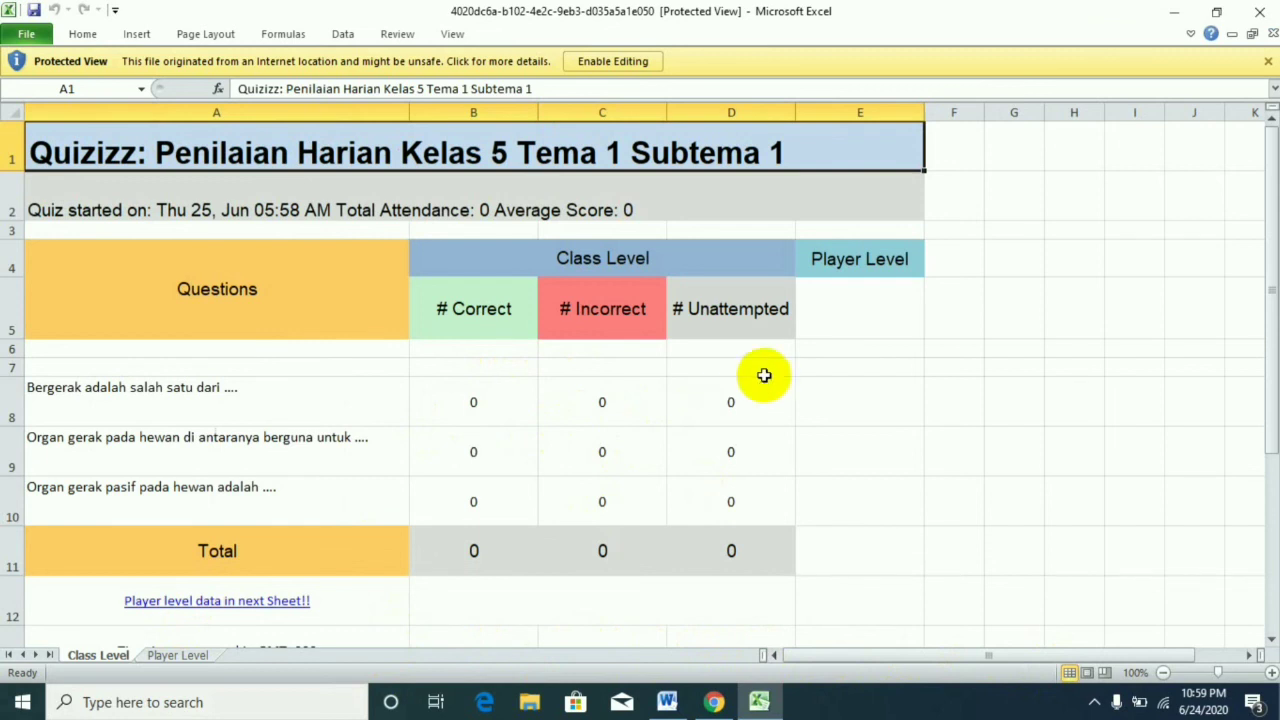
click(869, 296)
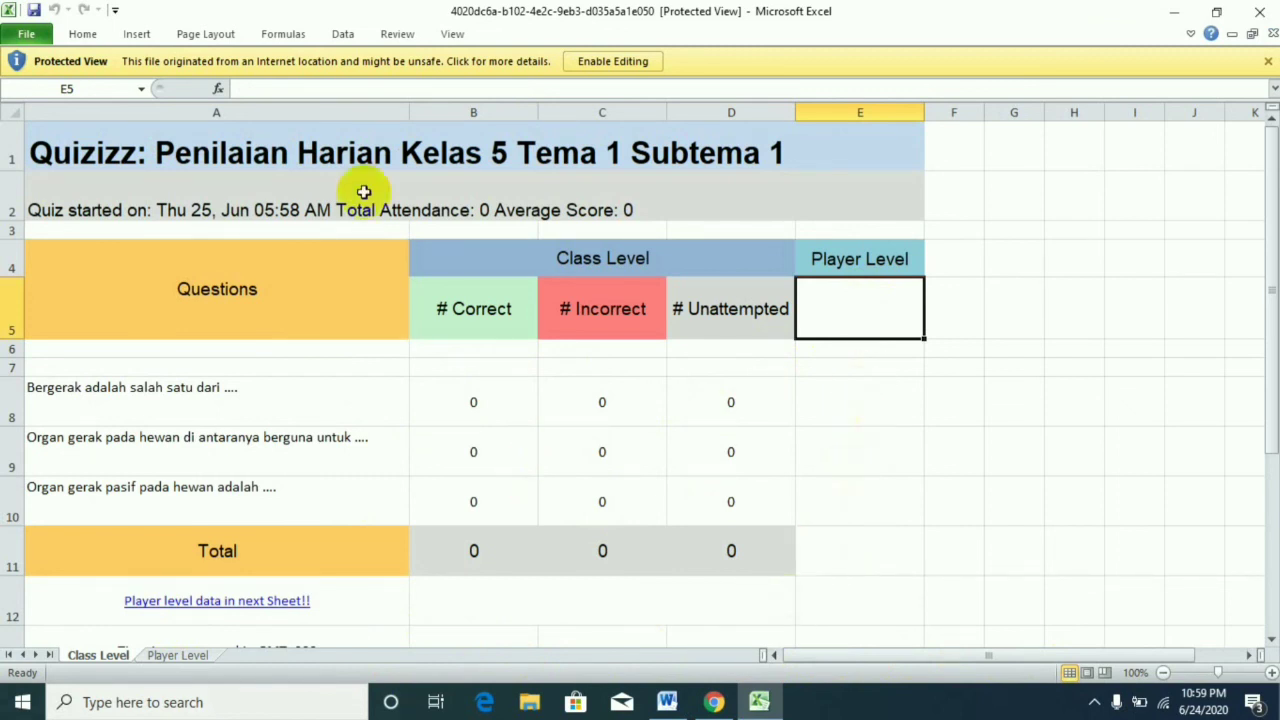
click(1260, 11)
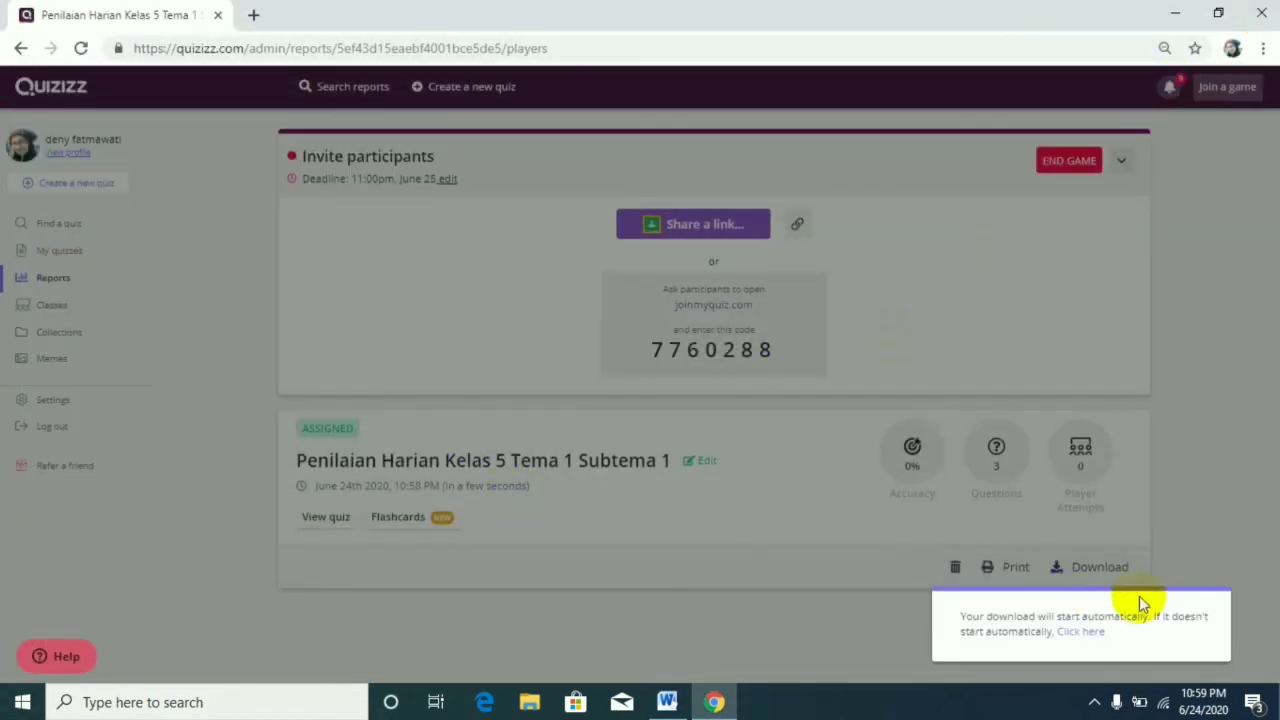
click(232, 545)
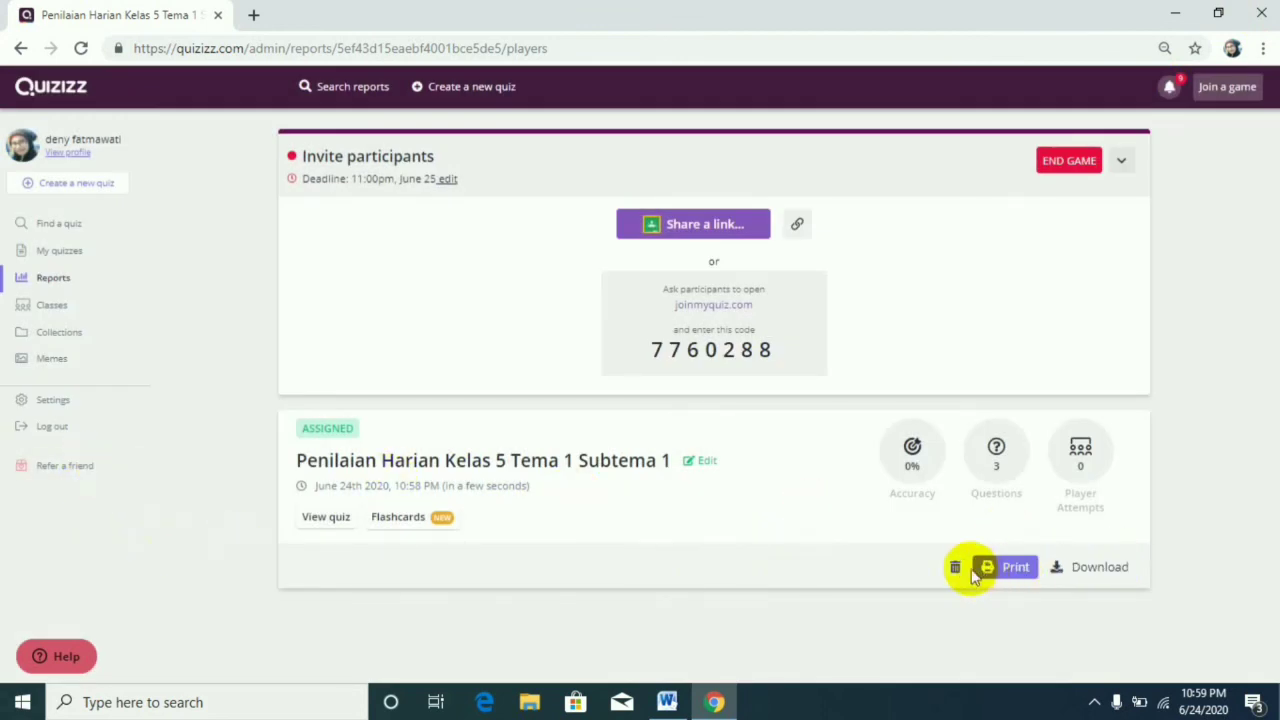
Look through the list of own quizzes and log out of the Quizizz account.
click(82, 256)
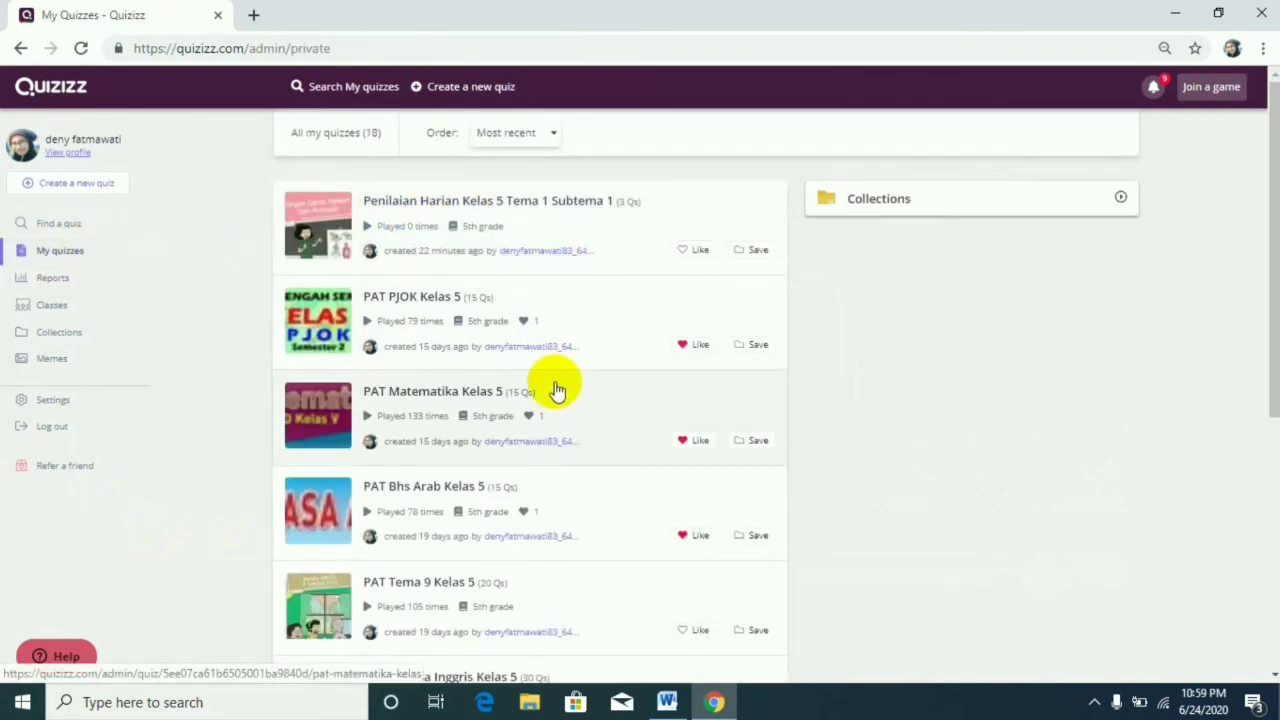
scroll(557, 390, down, 5)
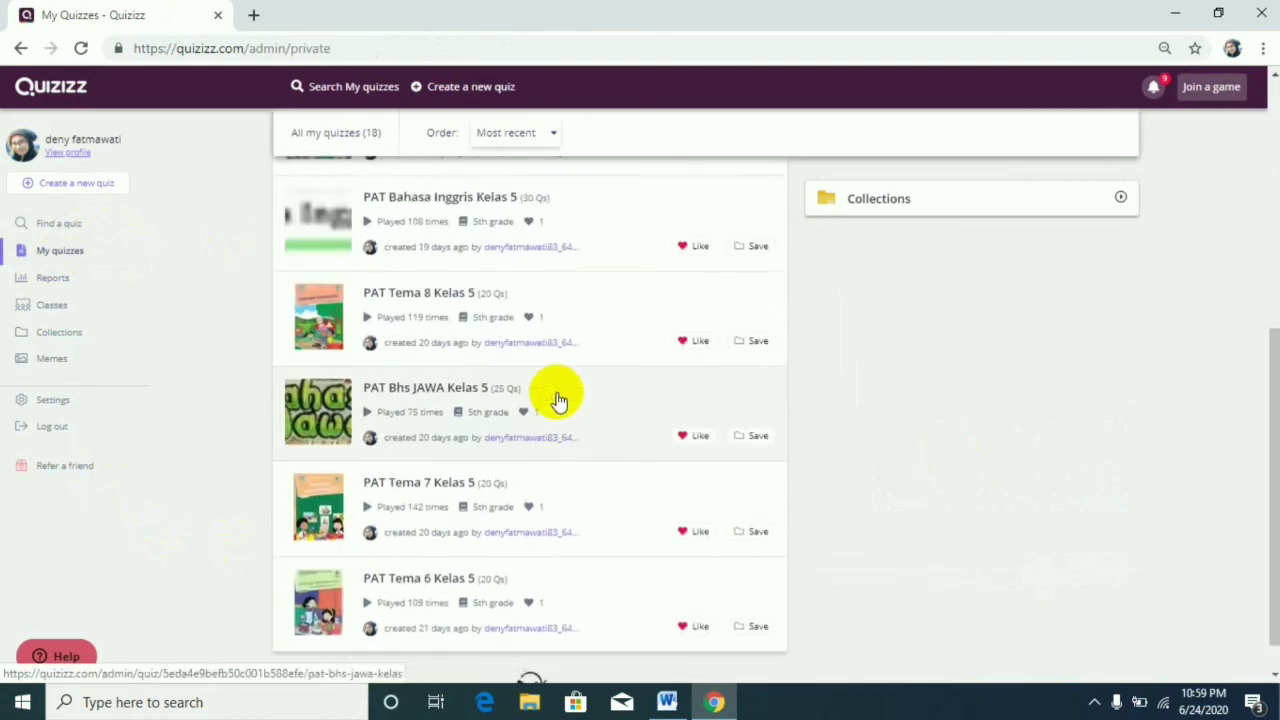
scroll(558, 400, up, 1)
scroll(558, 400, up, 4)
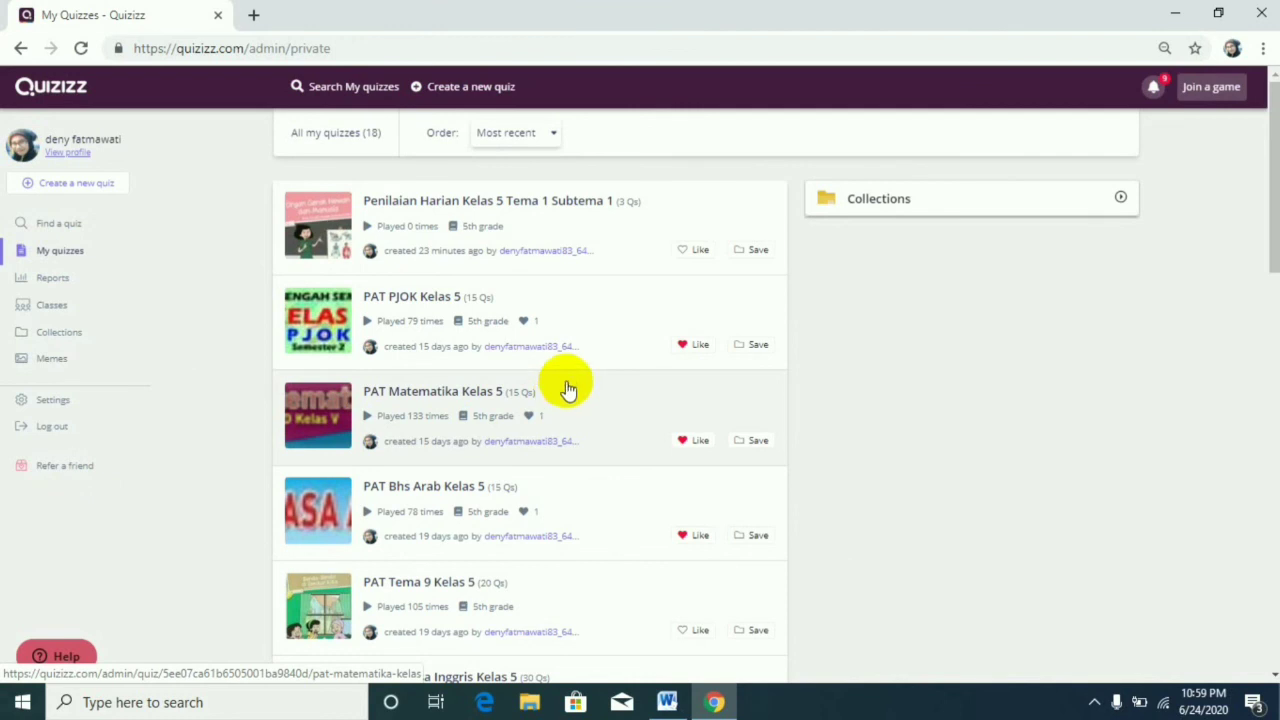
click(36, 430)
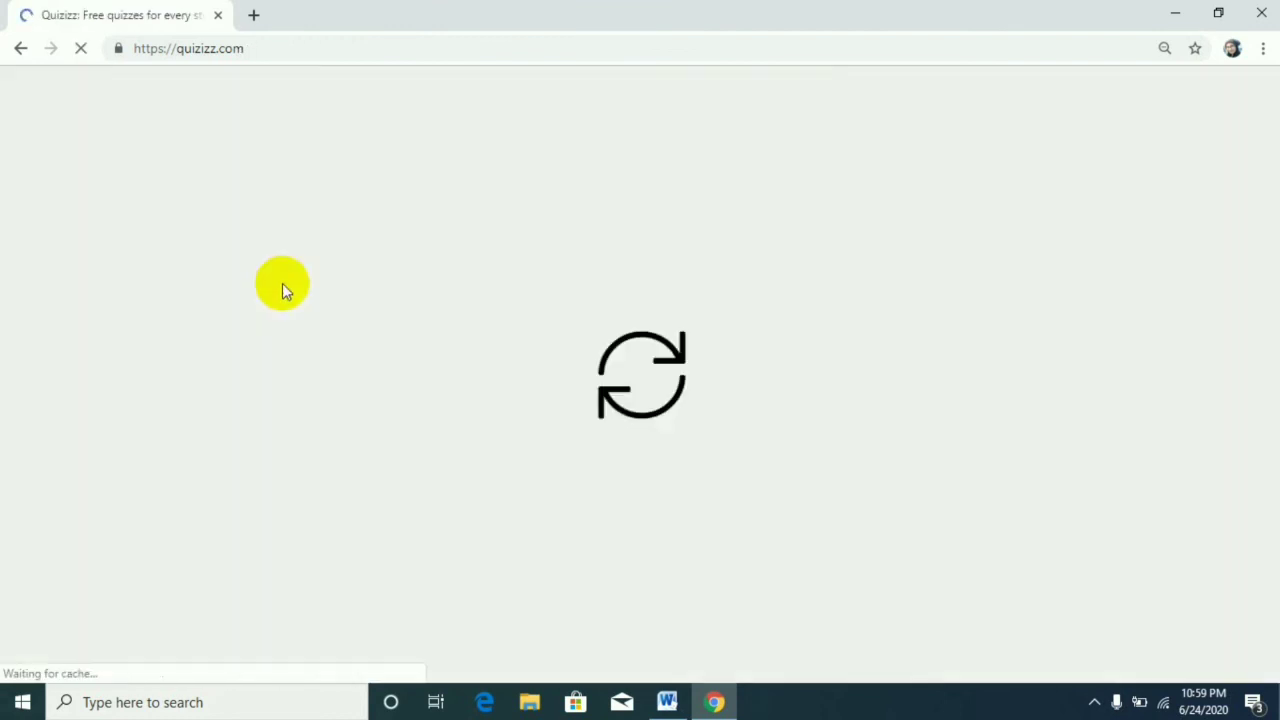